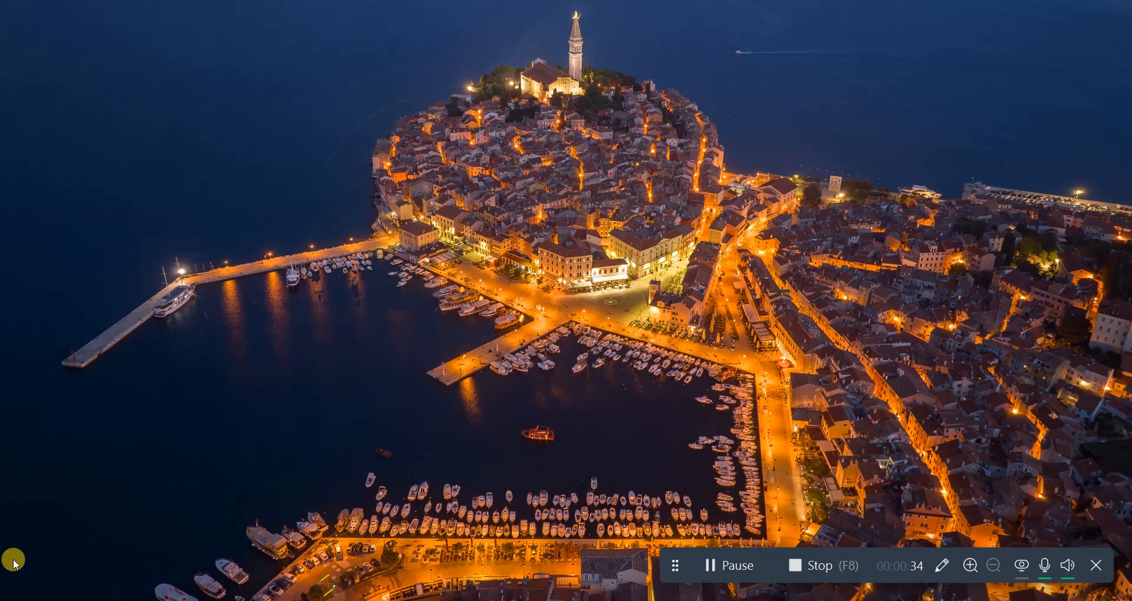
# Step: Open the Windows Start menu from the taskbar
pyautogui.click(18, 600)
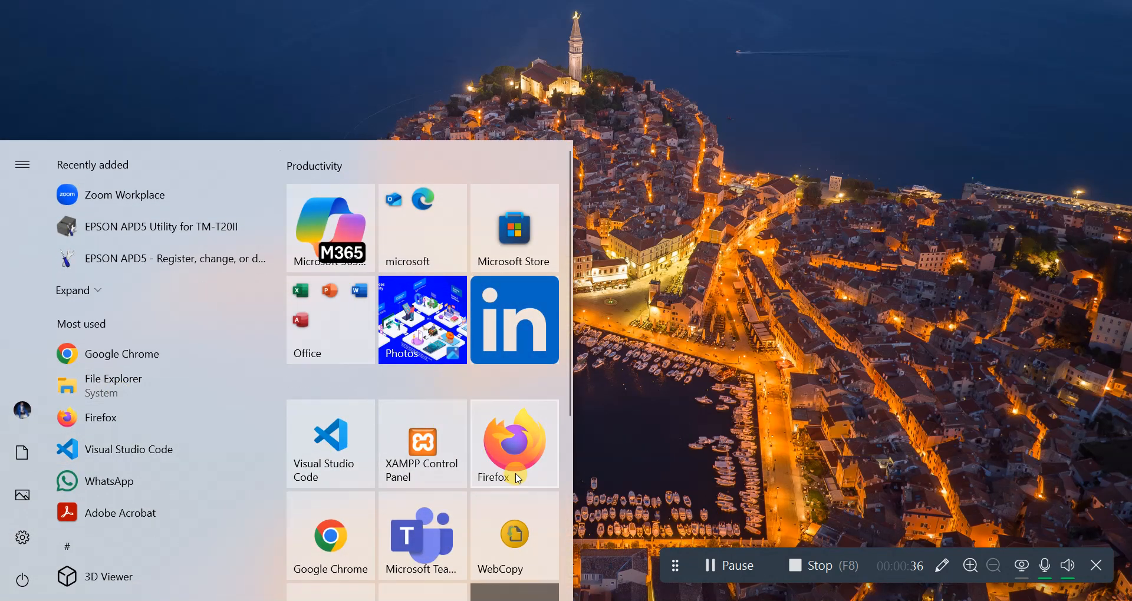
# Step: Launch Firefox and load the local POS site at 127.0.0.1:8000
pyautogui.click(515, 478)
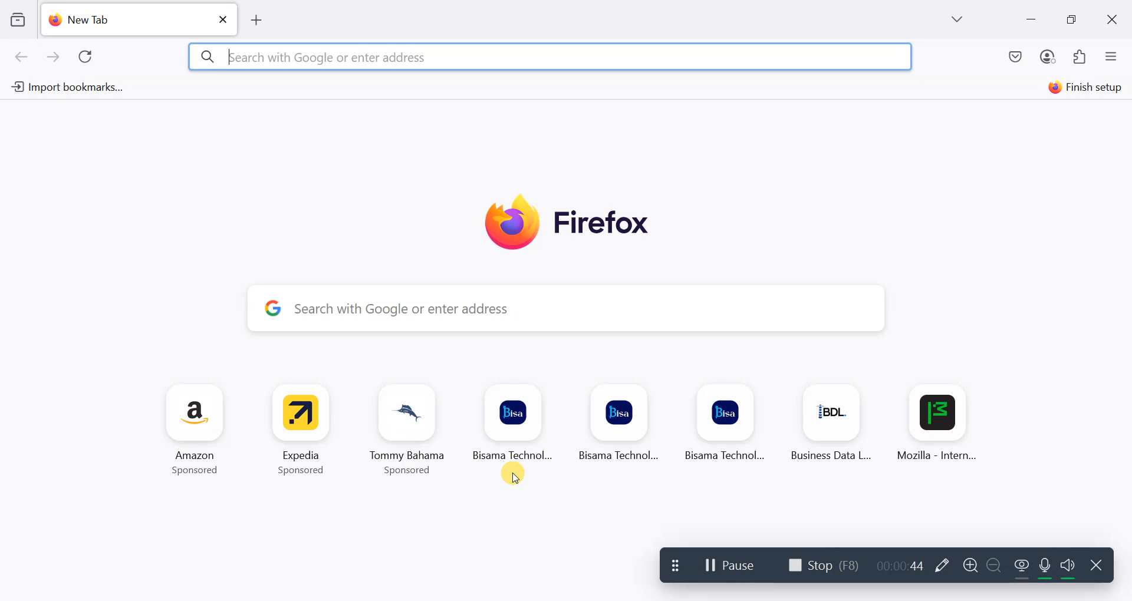
pyautogui.write('www.')
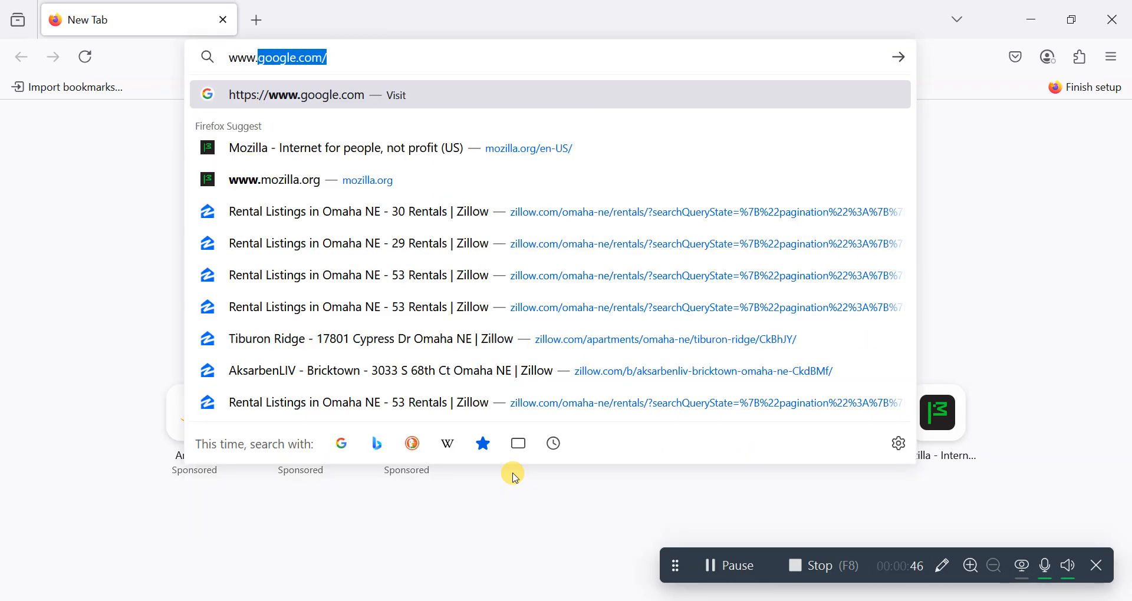
pyautogui.write('bisawood')
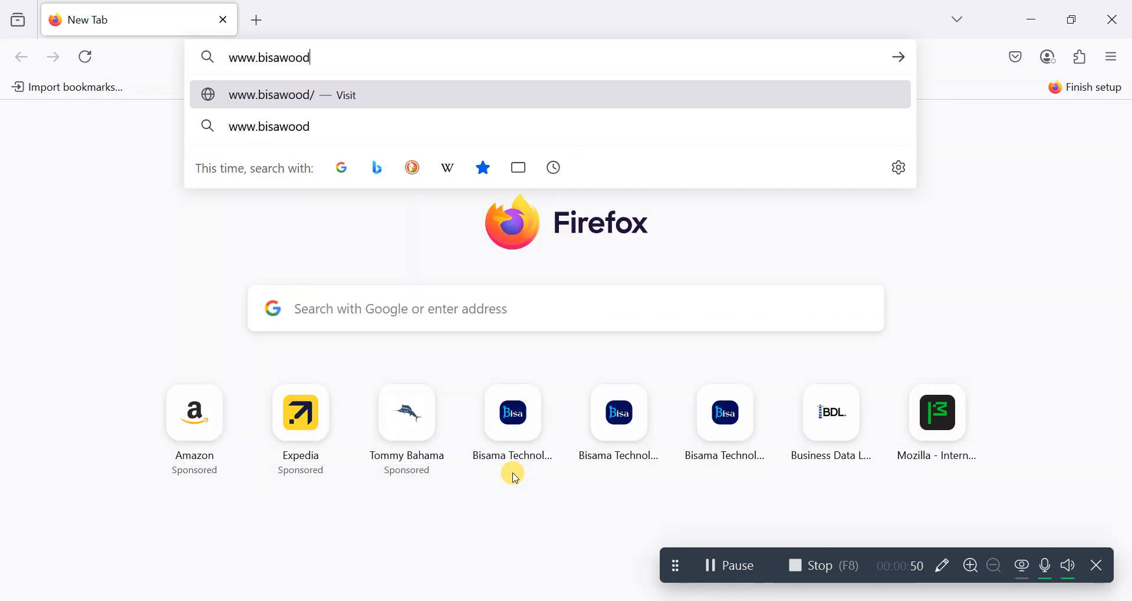
pyautogui.write('.com')
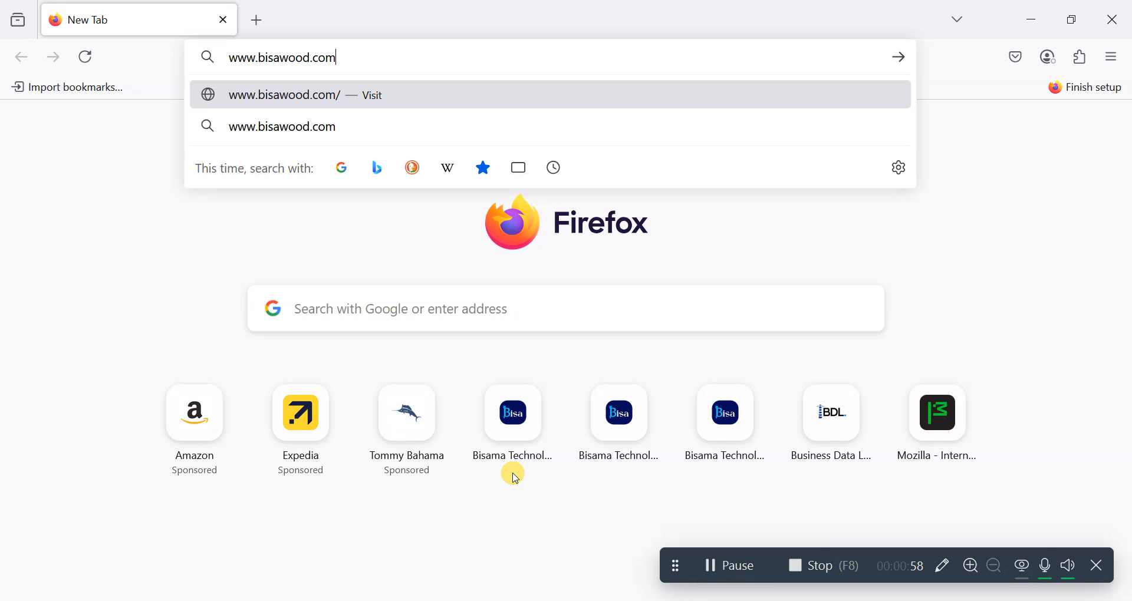
pyautogui.press('BackSpace')
pyautogui.press('BackSpace')
pyautogui.press('BackSpace')
pyautogui.press('BackSpace')
pyautogui.press('BackSpace')
pyautogui.press('BackSpace')
pyautogui.press('BackSpace')
pyautogui.press('BackSpace')
pyautogui.press('BackSpace')
pyautogui.press('BackSpace')
pyautogui.press('BackSpace')
pyautogui.press('BackSpace')
pyautogui.press('BackSpace')
pyautogui.press('BackSpace')
pyautogui.press('BackSpace')
pyautogui.press('Down')
pyautogui.press('Return')
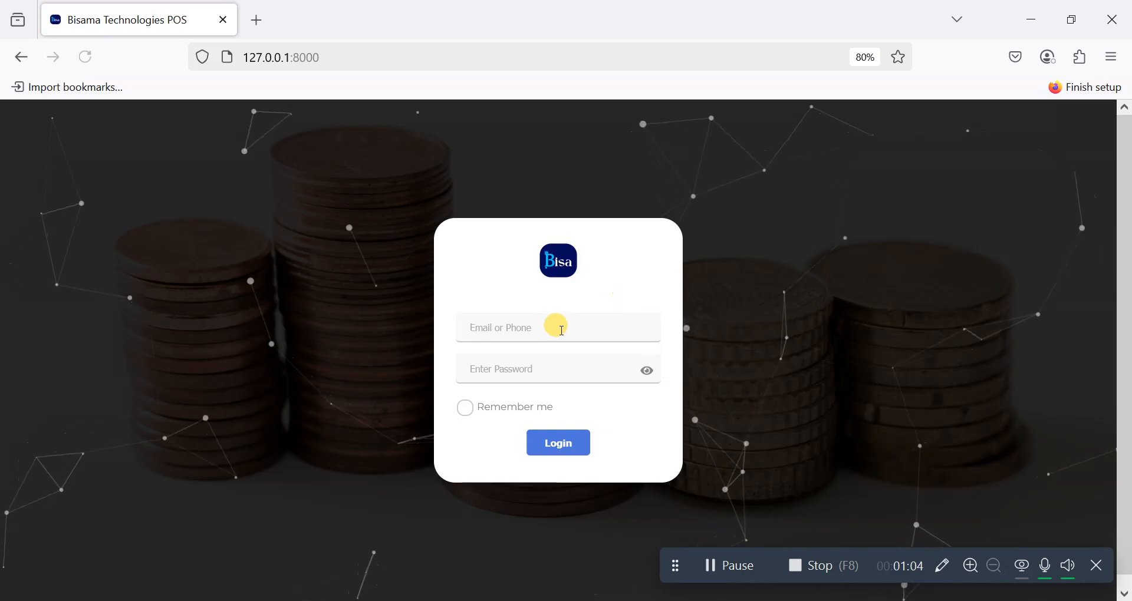
# Step: Log in with the account phone number and password, re-entering both after the credentials error
pyautogui.click(559, 329)
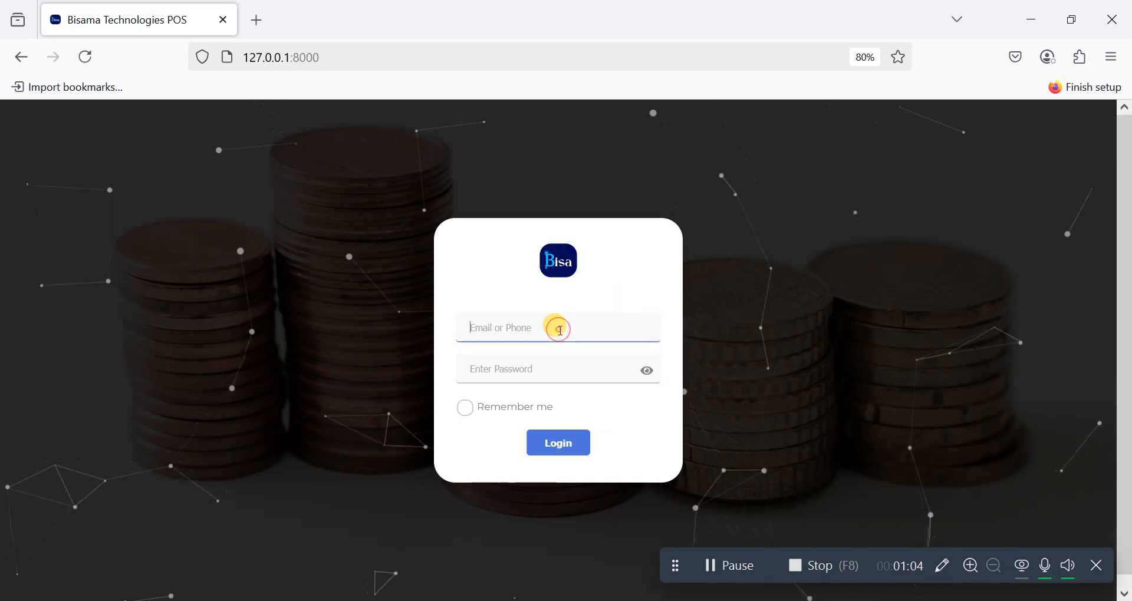
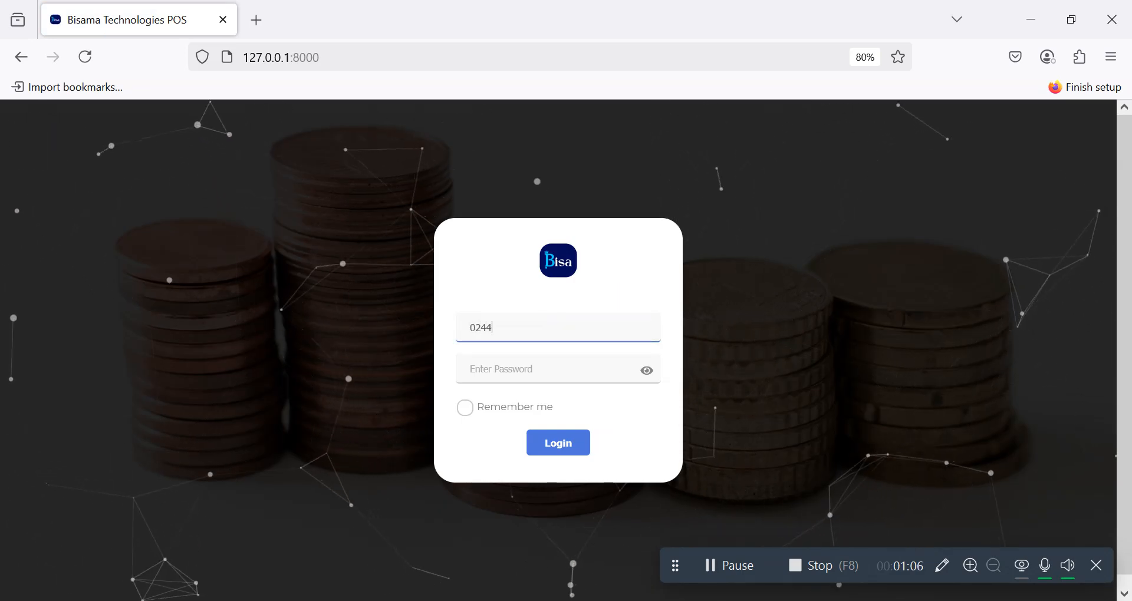
pyautogui.press('Tab')
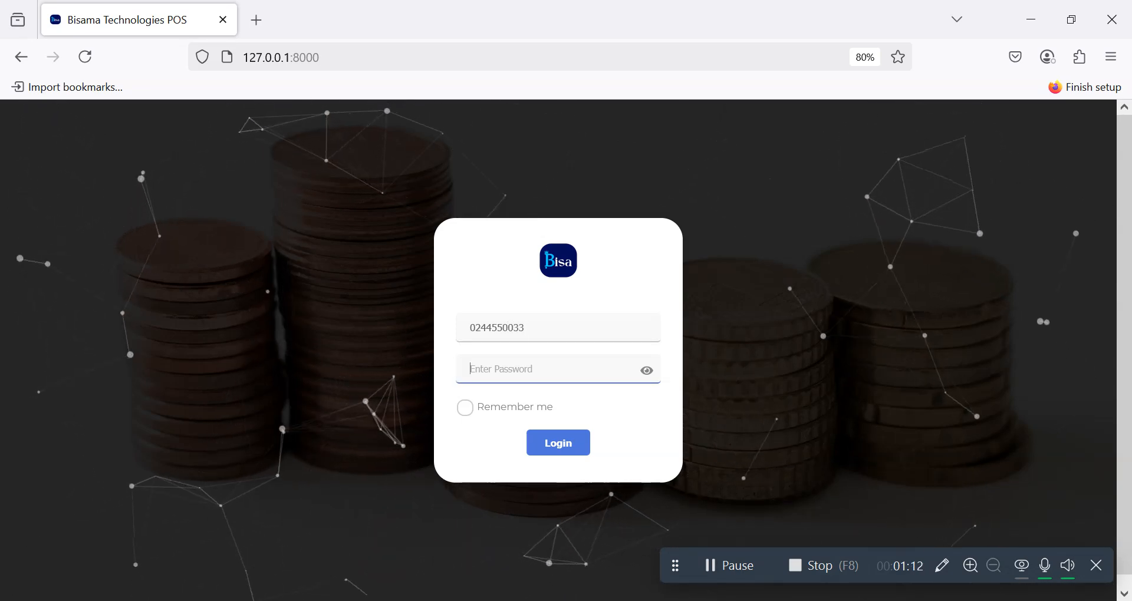
pyautogui.write('•••••••••••••')
pyautogui.press('Return')
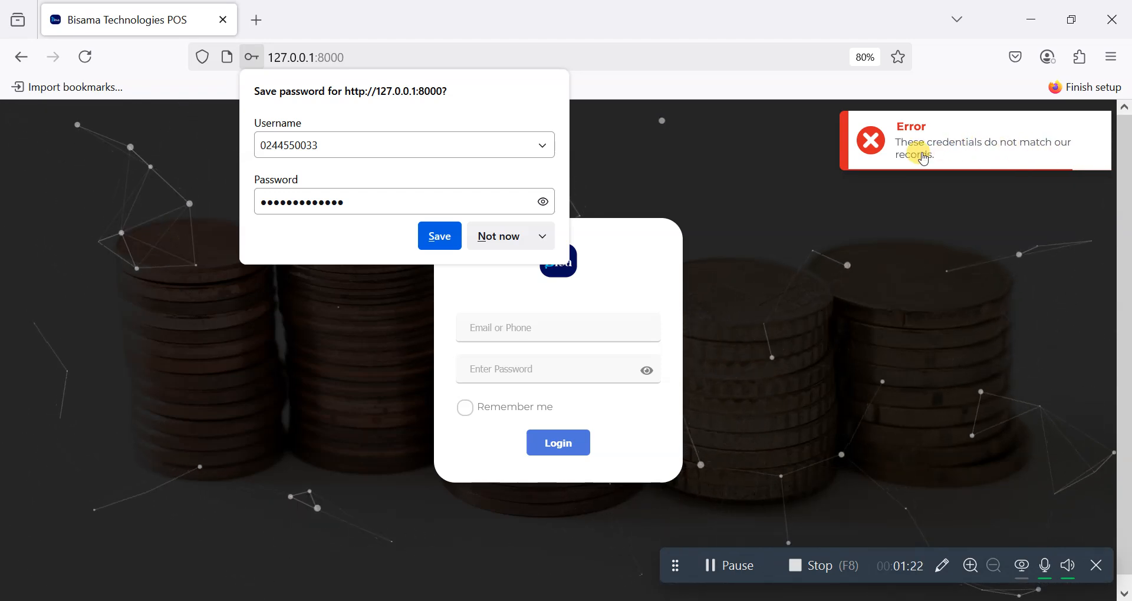
pyautogui.click(522, 328)
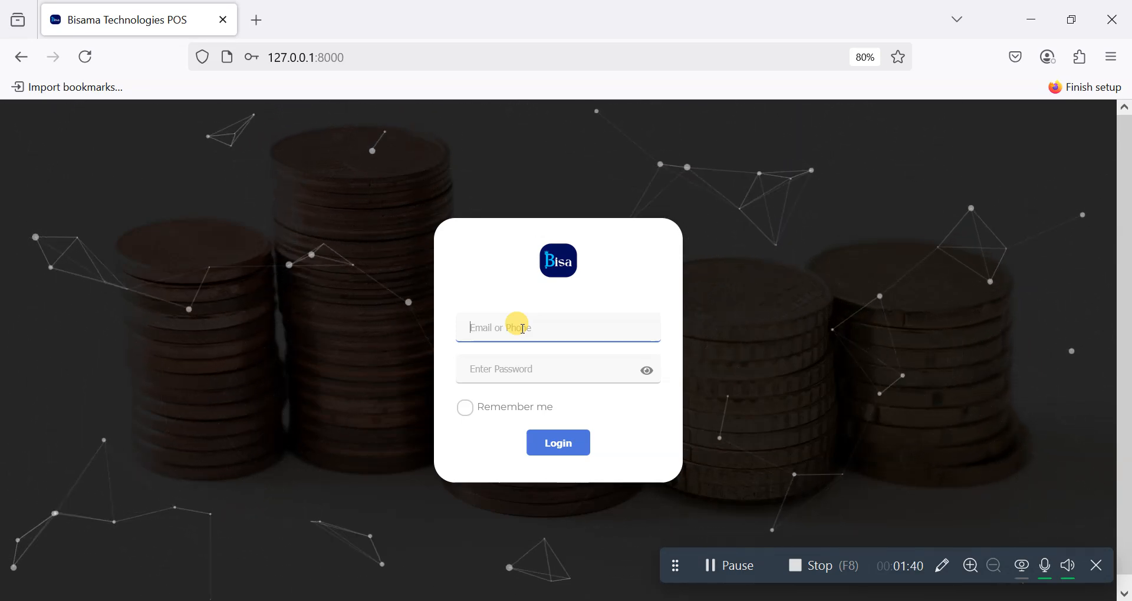
pyautogui.press('Tab')
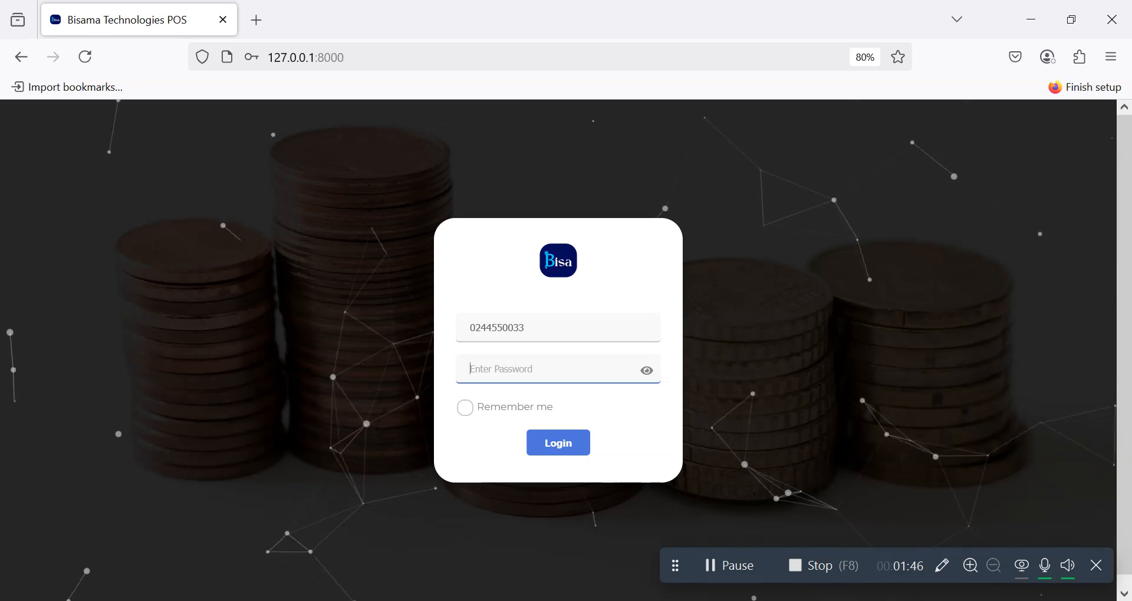
pyautogui.write('••••••••••')
pyautogui.press('Return')
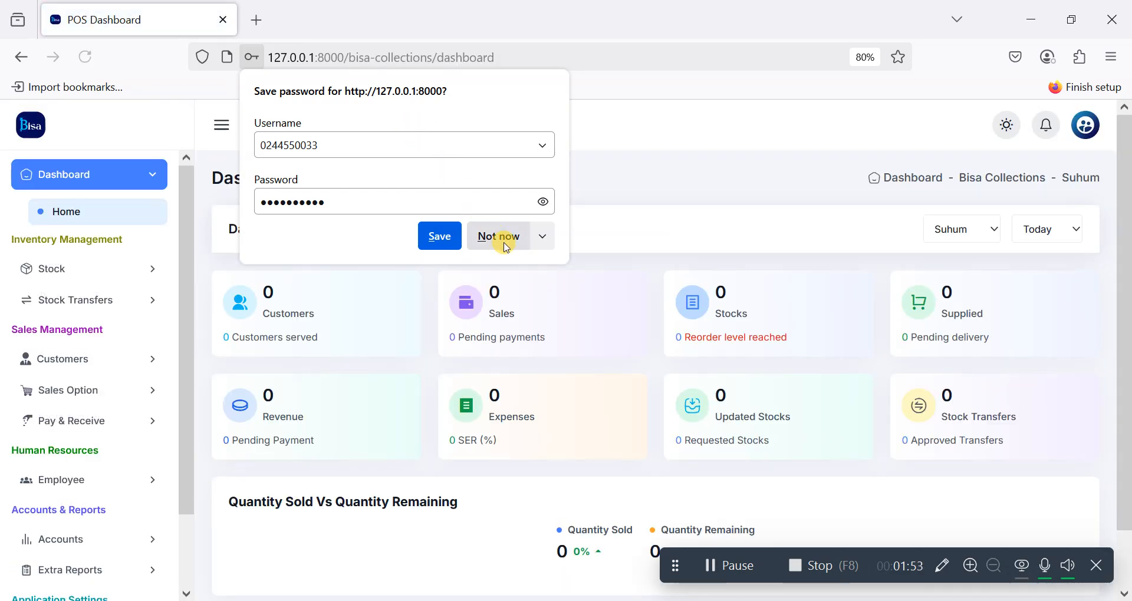
# Step: Decline Firefox's save-password prompt and open the Dashboard View branch dropdown
pyautogui.click(501, 238)
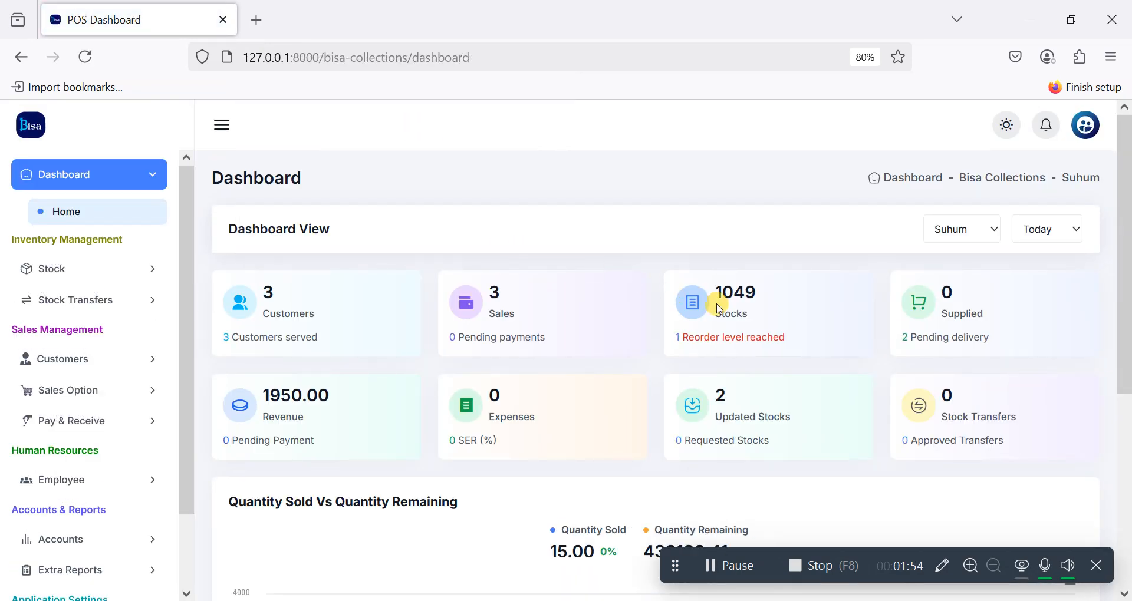
pyautogui.scroll(-1, 760, 319)
pyautogui.scroll(1, 760, 319)
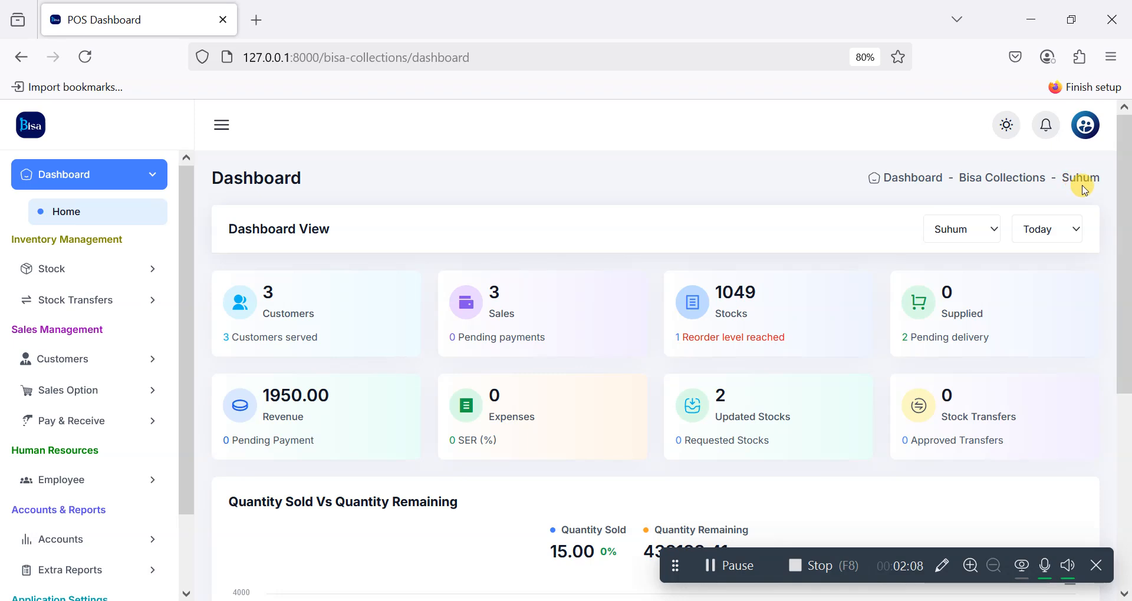
pyautogui.click(984, 224)
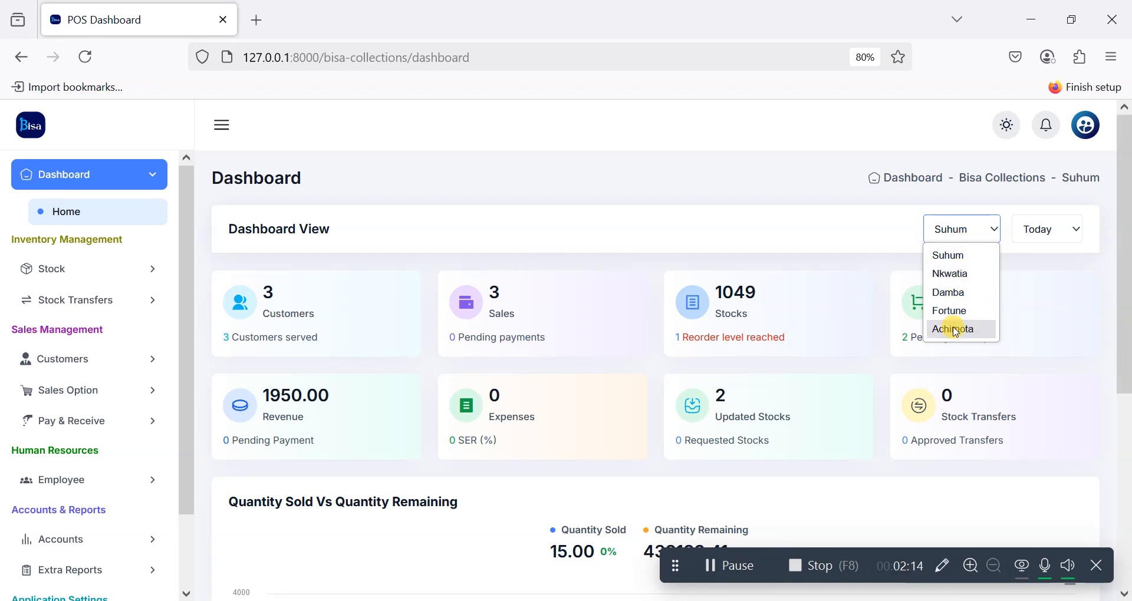
# Step: Switch the dashboard to Nkwatia, then Damba, then Fortune, acknowledging each branch alert
pyautogui.click(960, 274)
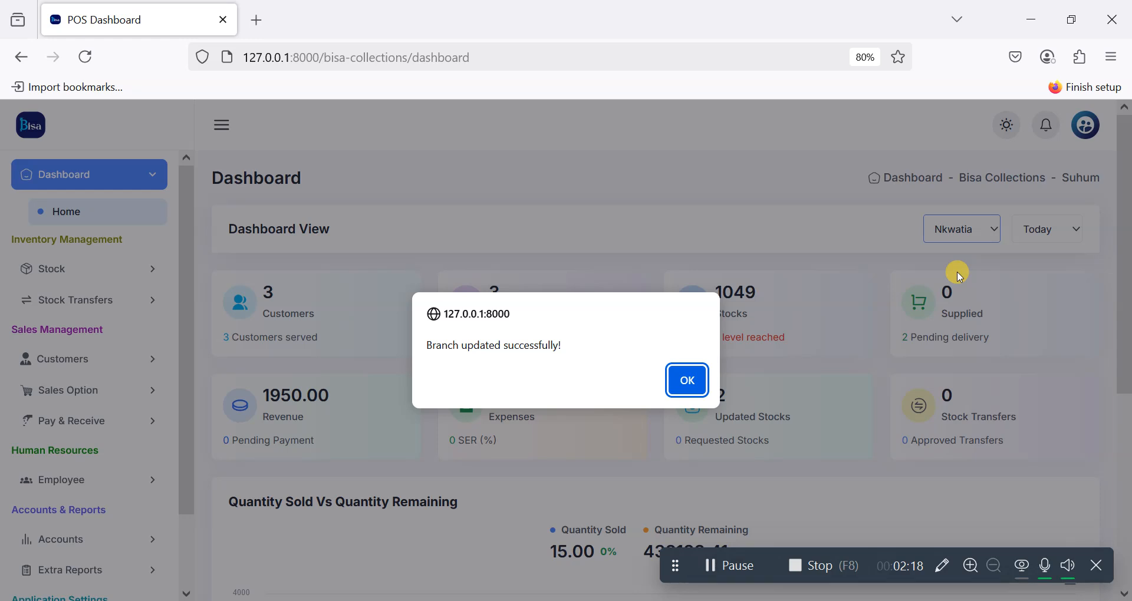
pyautogui.click(706, 381)
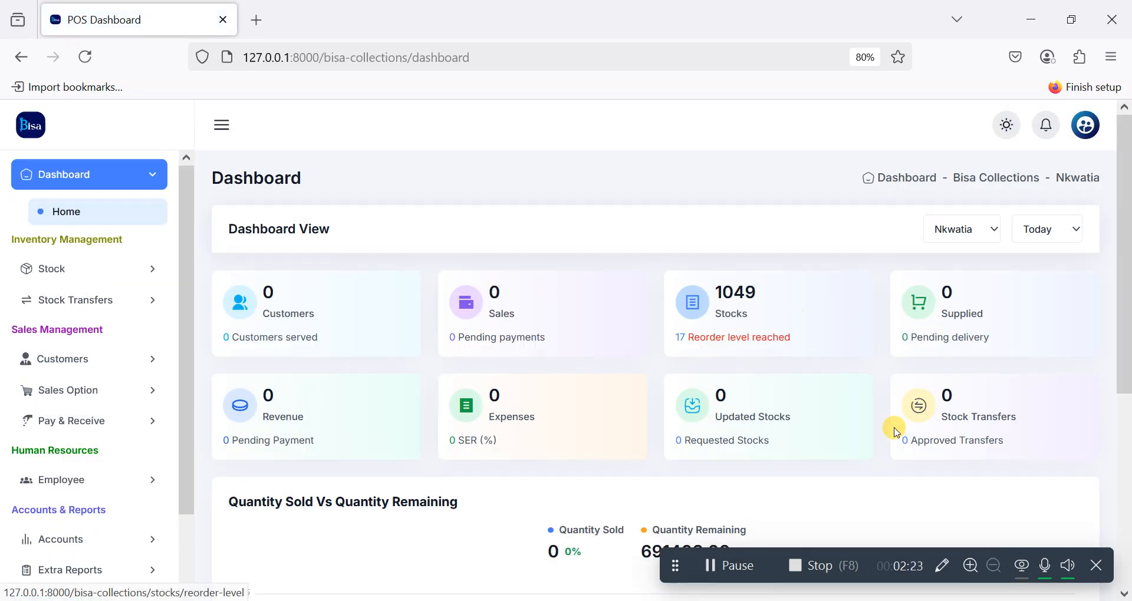
pyautogui.click(970, 232)
pyautogui.click(945, 294)
pyautogui.click(699, 384)
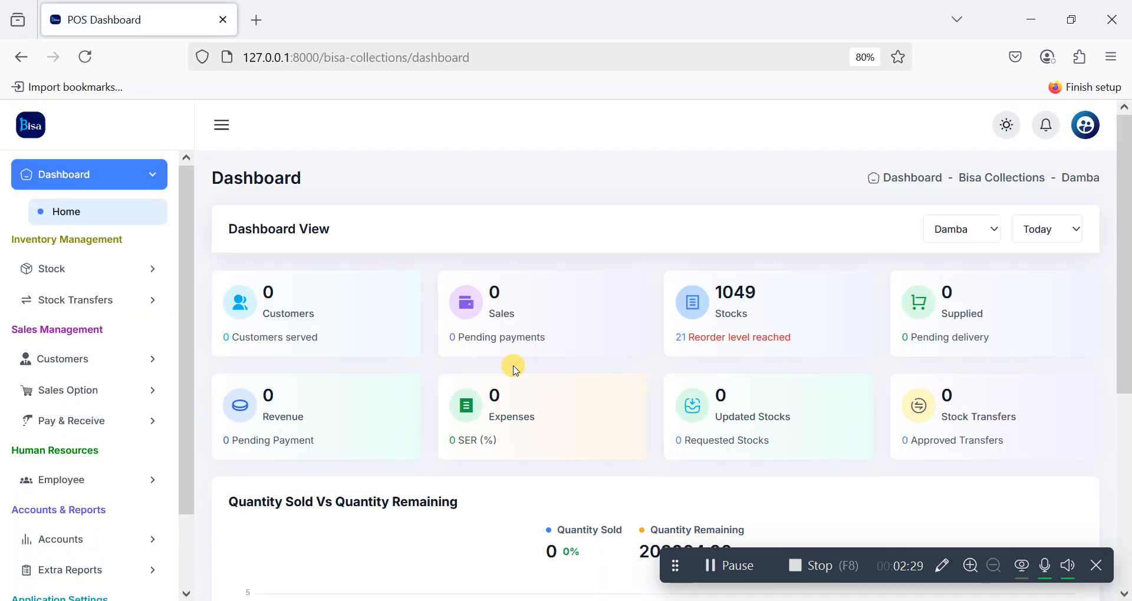
pyautogui.click(979, 237)
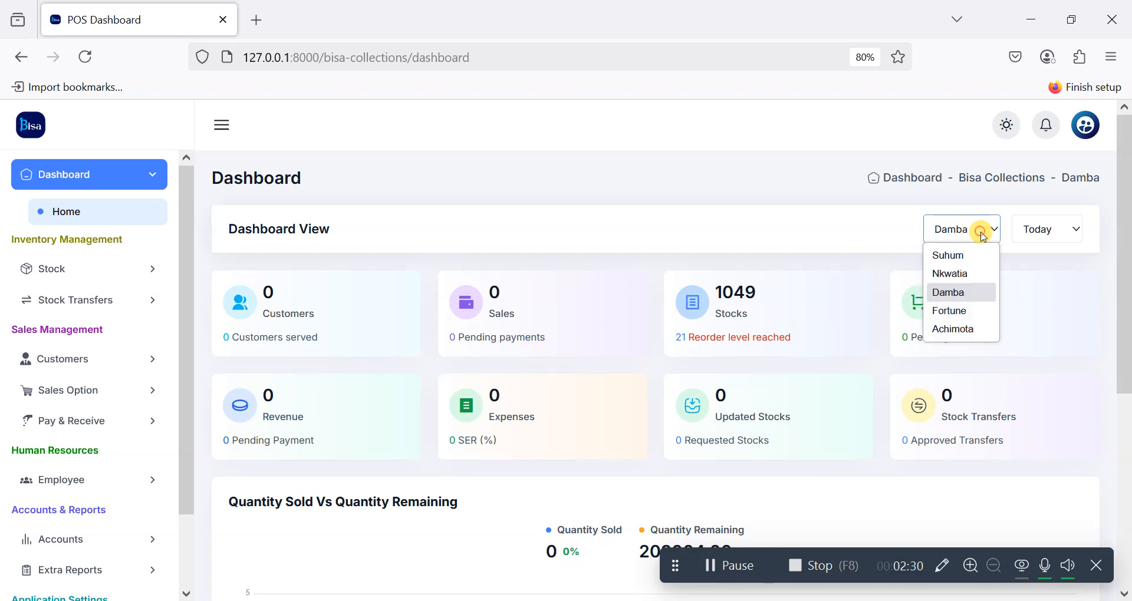
pyautogui.click(949, 312)
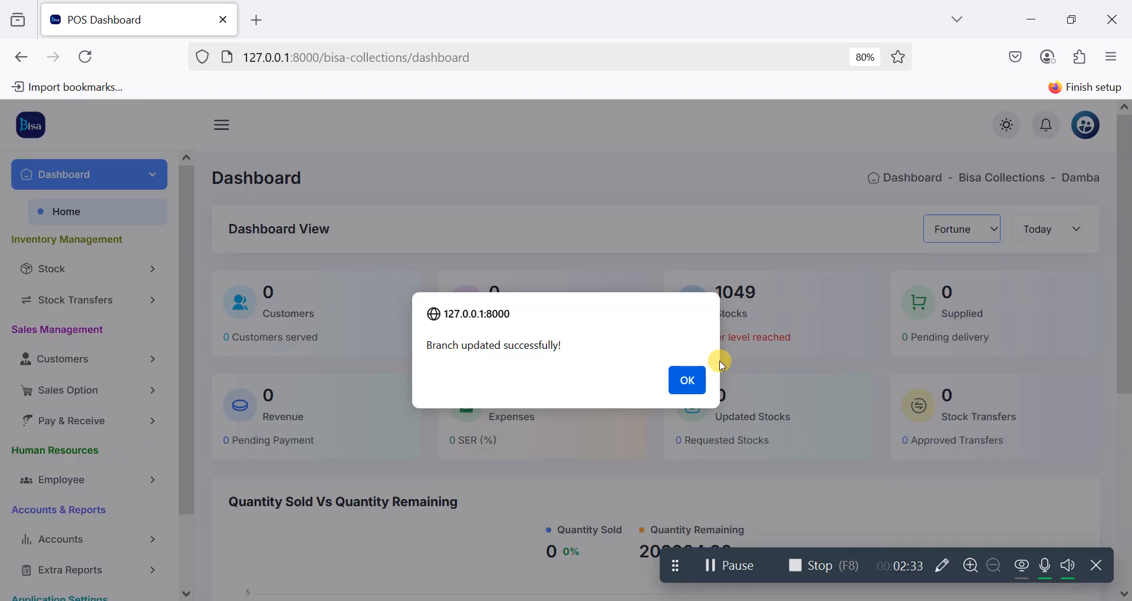
pyautogui.click(707, 381)
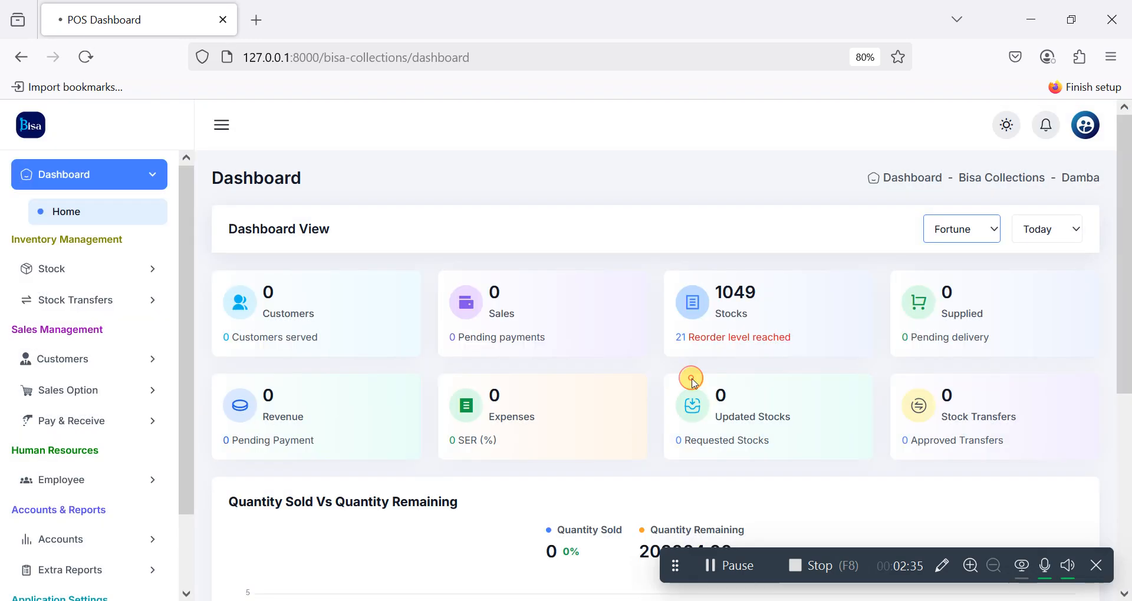
# Step: Switch the dashboard to Achimota, then back to Suhum
pyautogui.scroll(-2, 690, 384)
pyautogui.scroll(1, 875, 285)
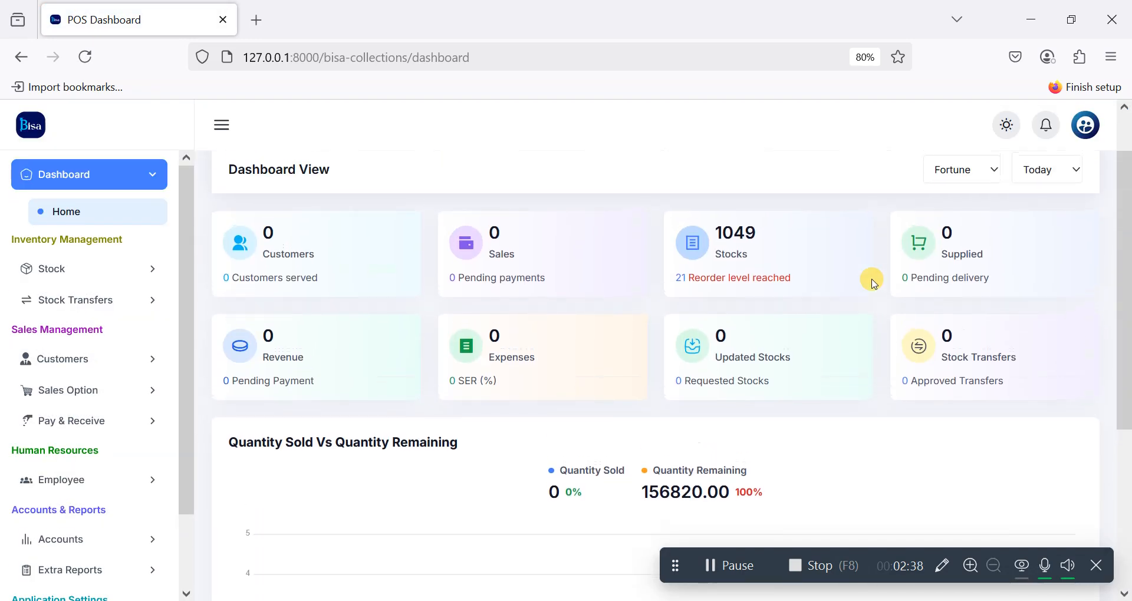
pyautogui.click(985, 167)
pyautogui.click(946, 268)
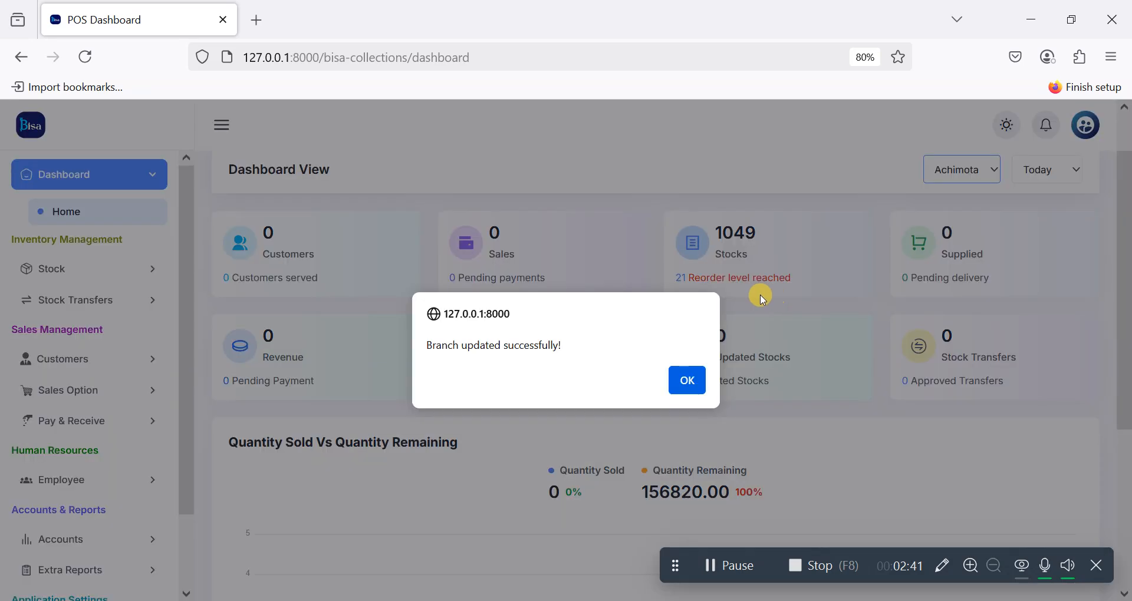
pyautogui.click(684, 380)
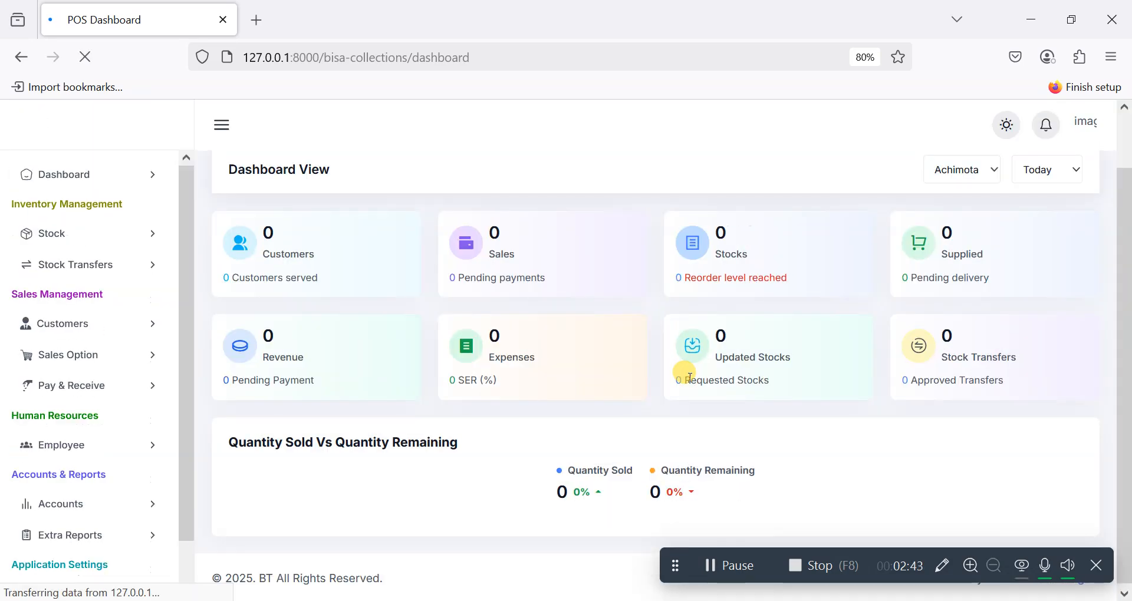
pyautogui.scroll(-1, 687, 376)
pyautogui.scroll(1, 687, 376)
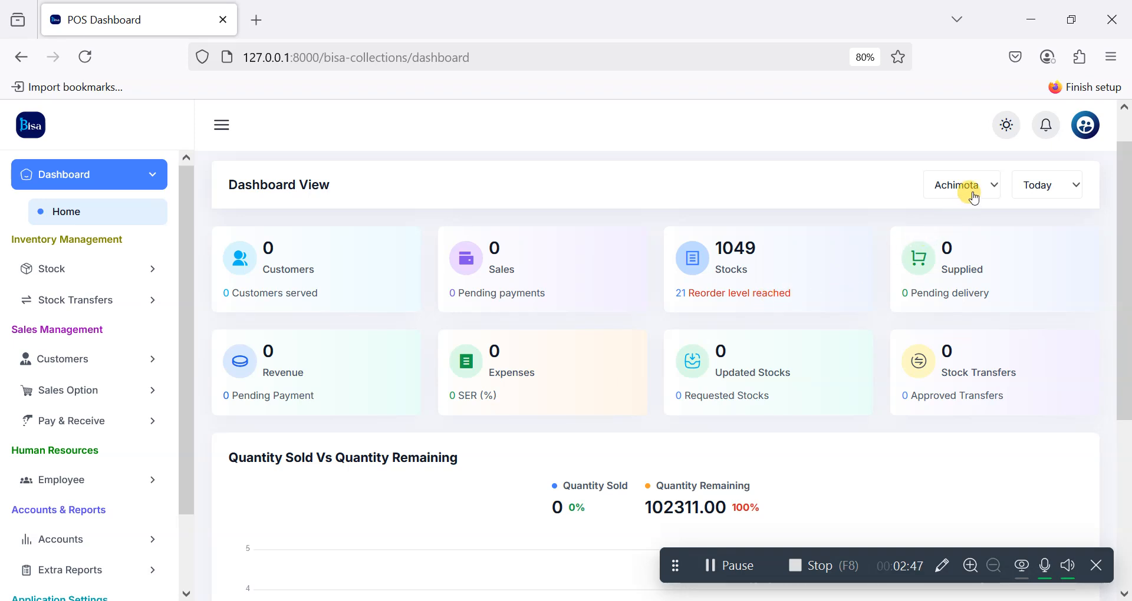
pyautogui.click(975, 199)
pyautogui.click(951, 211)
pyautogui.click(685, 381)
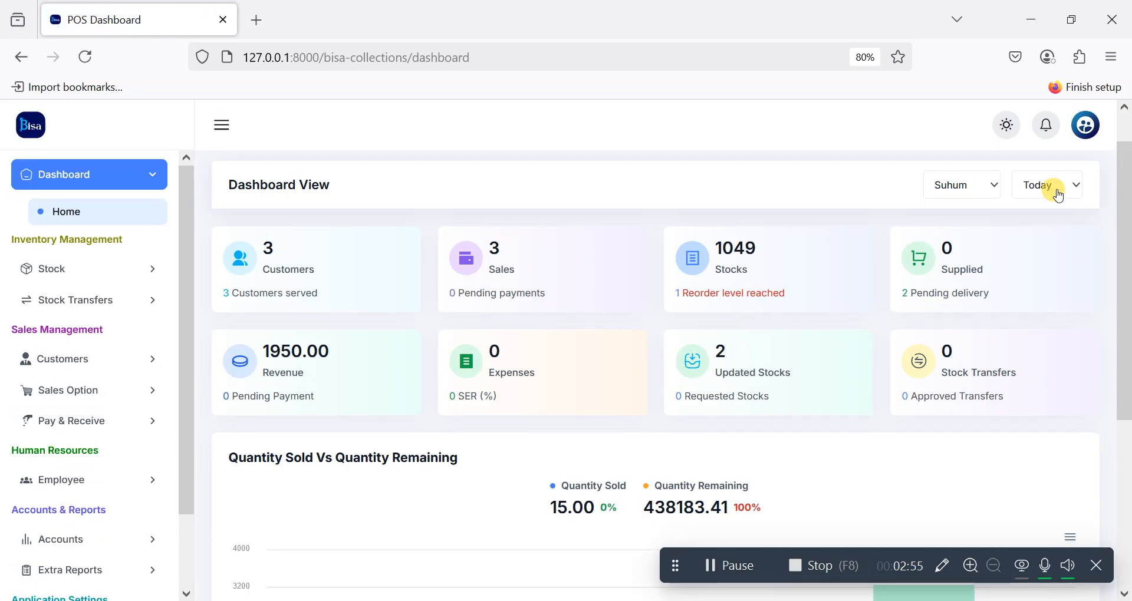
pyautogui.scroll(-5, 937, 278)
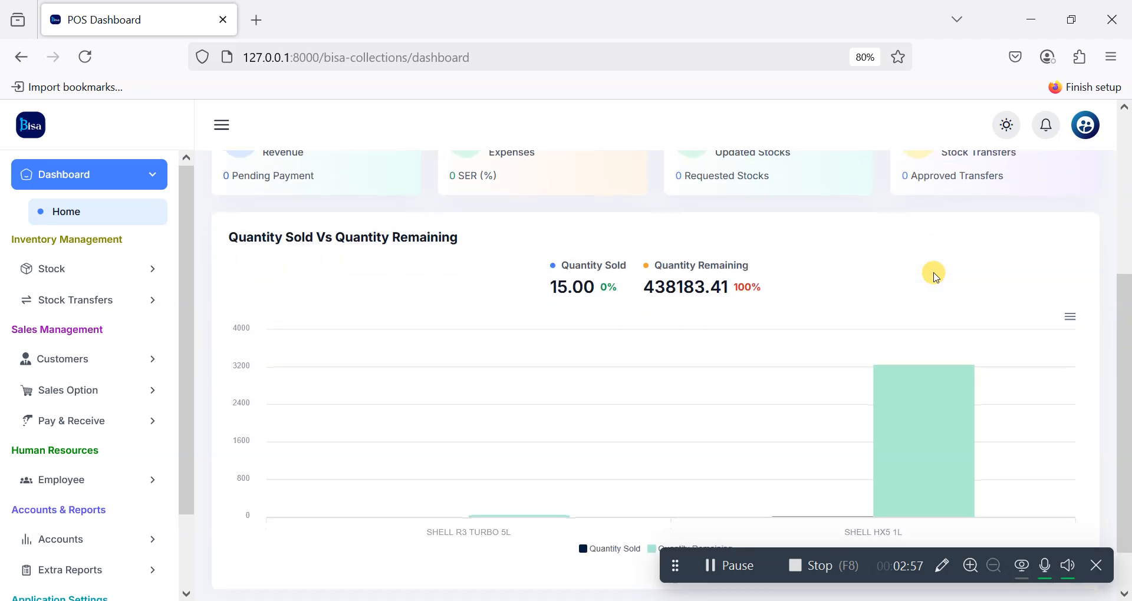
pyautogui.scroll(5, 814, 274)
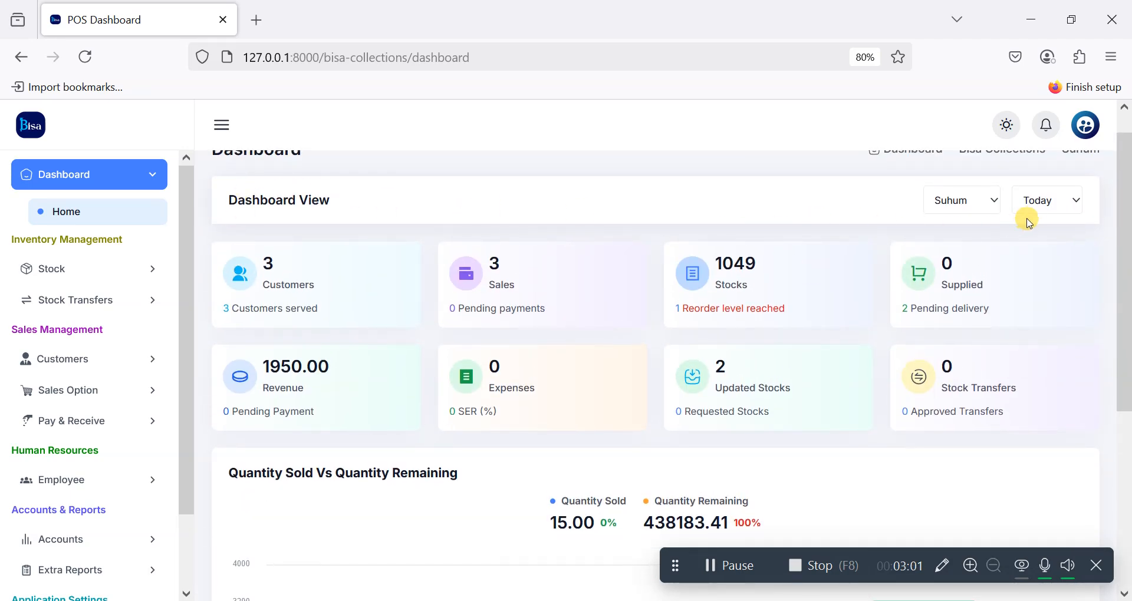
pyautogui.click(1052, 214)
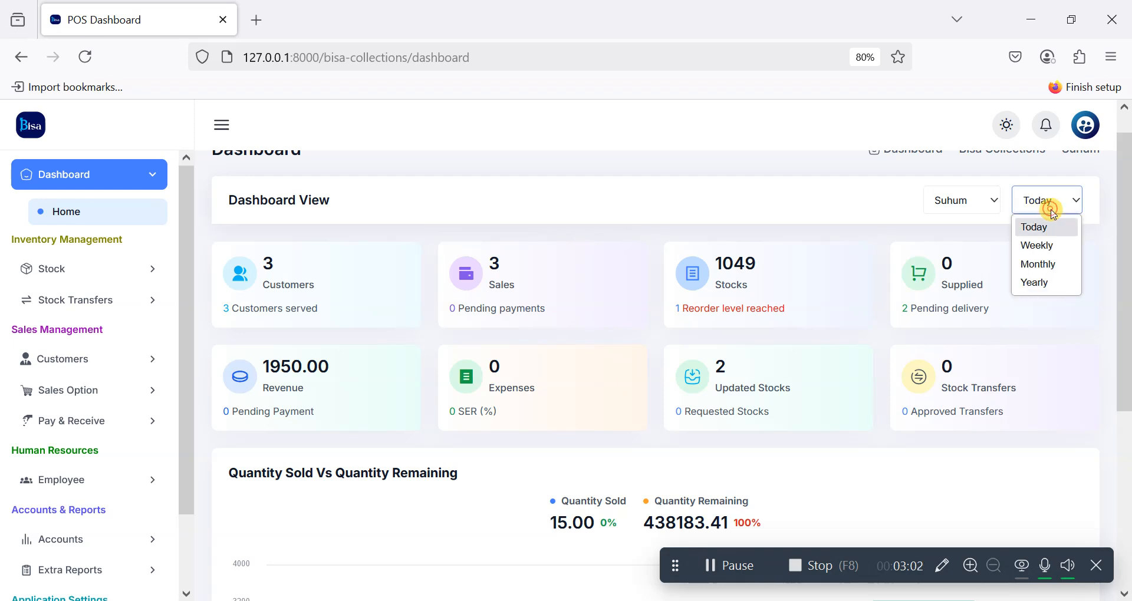
pyautogui.click(1039, 247)
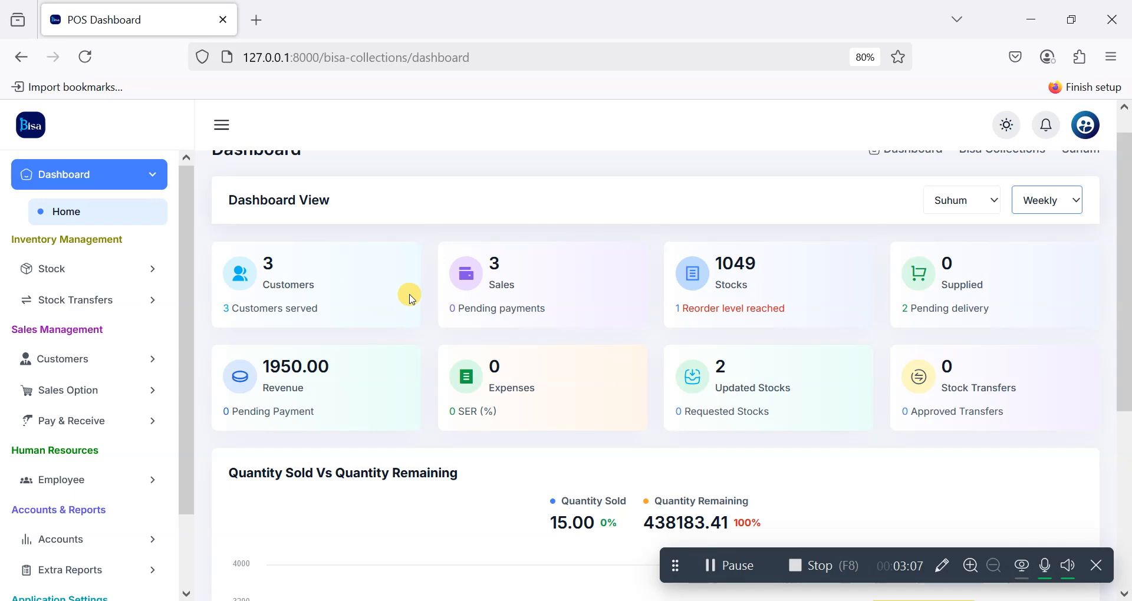
pyautogui.scroll(-5, 410, 295)
pyautogui.scroll(5, 410, 294)
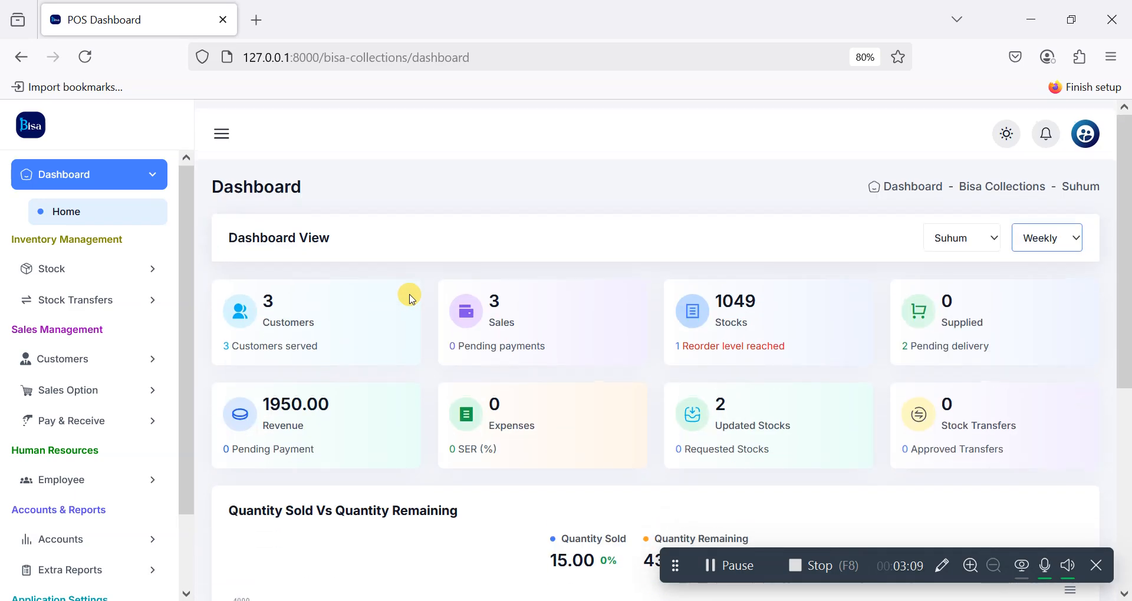
pyautogui.click(1046, 236)
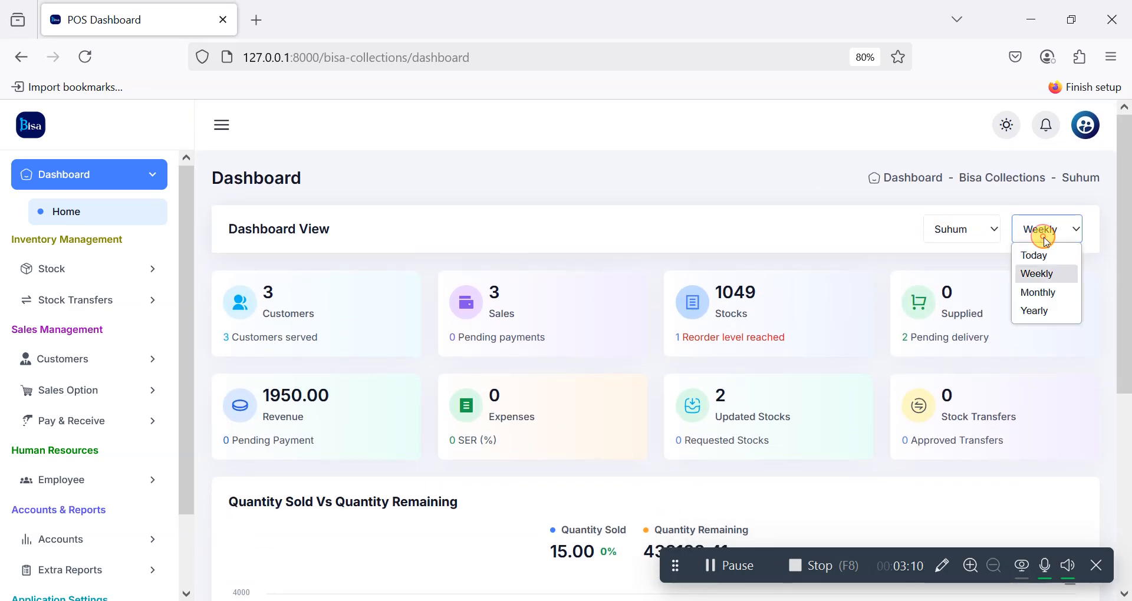
pyautogui.click(1033, 293)
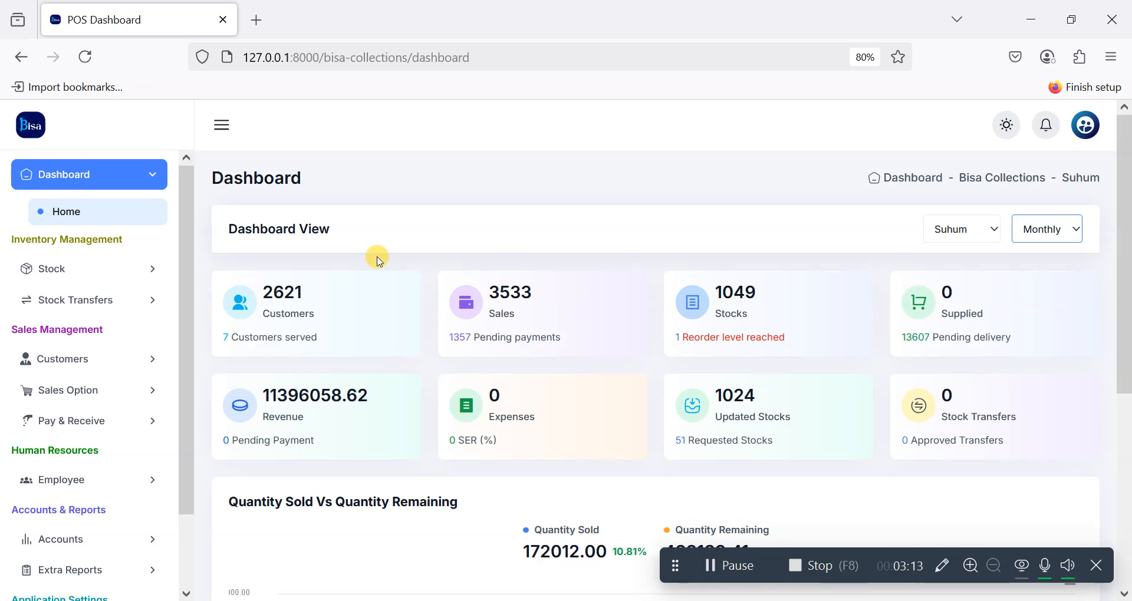
pyautogui.scroll(-5, 356, 267)
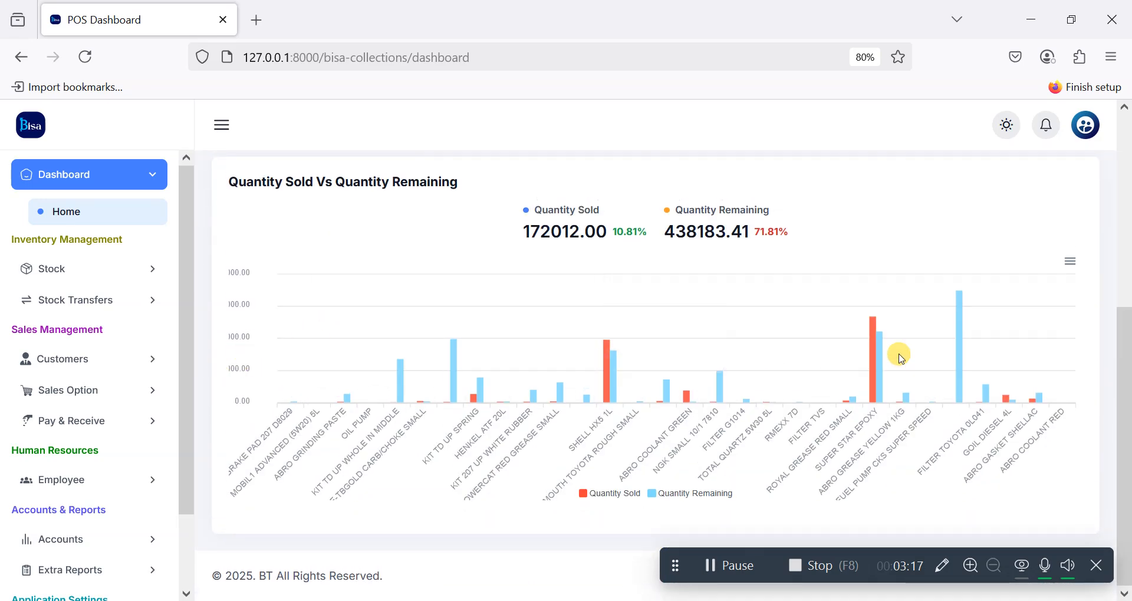
pyautogui.moveTo(963, 301)
pyautogui.moveTo(873, 361)
pyautogui.scroll(5, 873, 362)
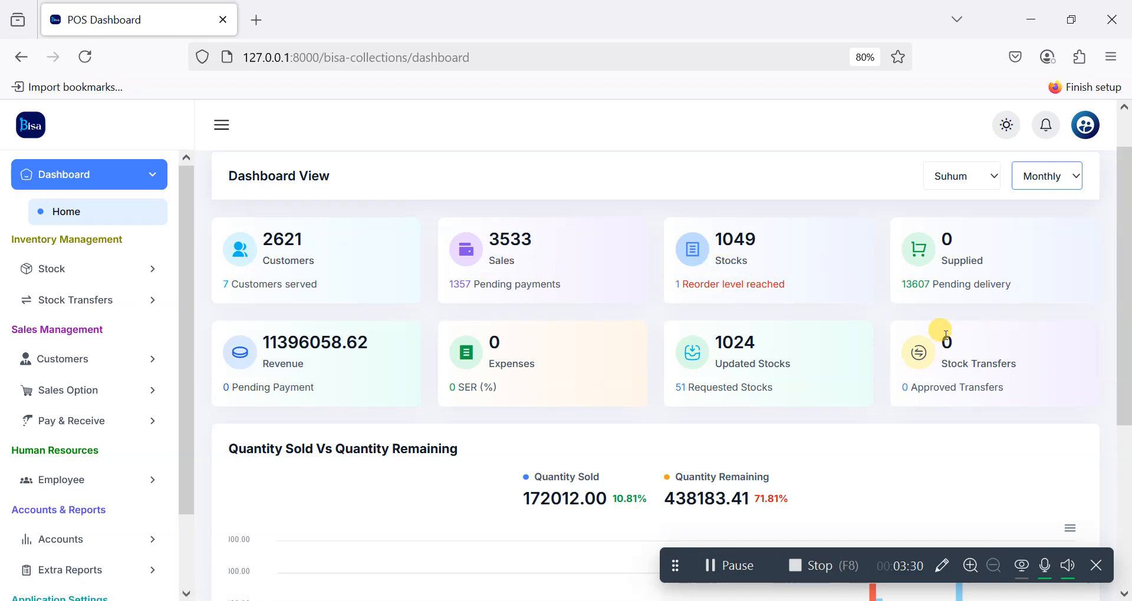
pyautogui.click(1068, 167)
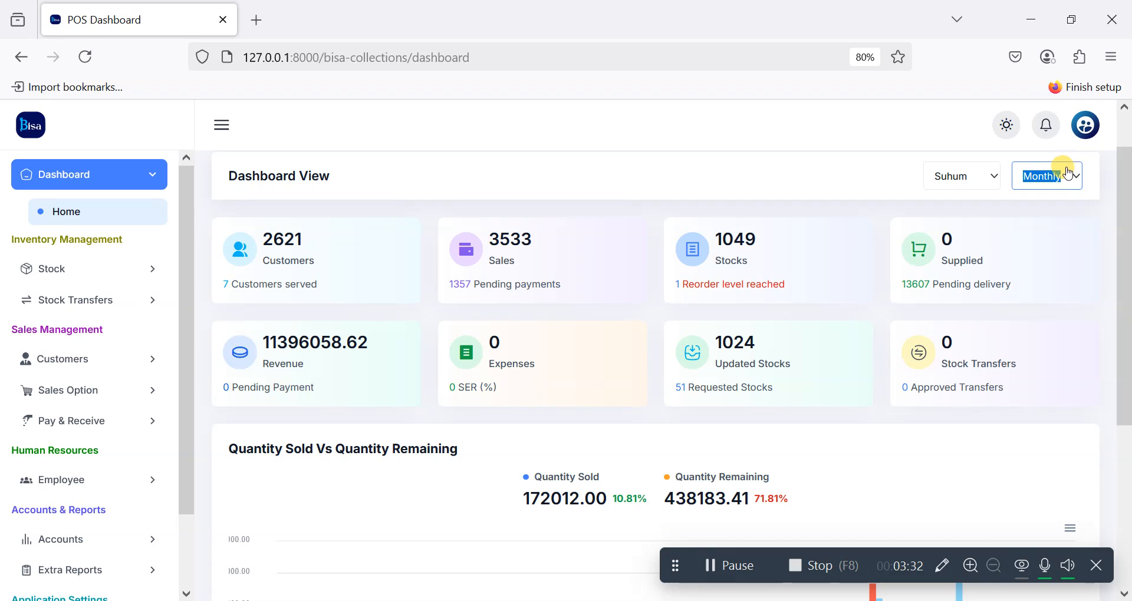
pyautogui.click(1066, 171)
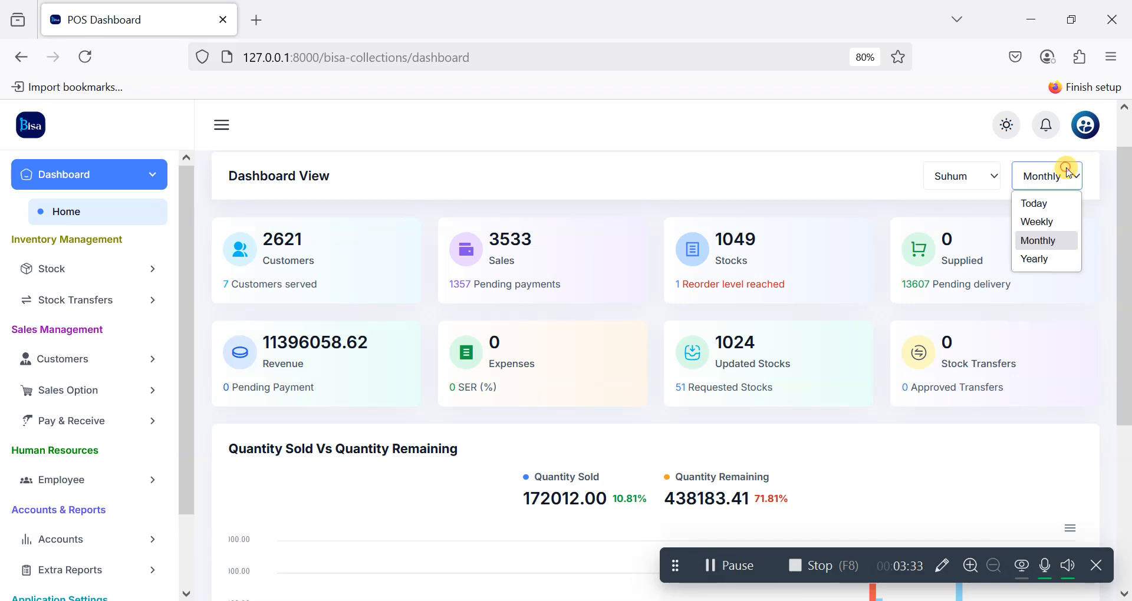
pyautogui.click(1042, 205)
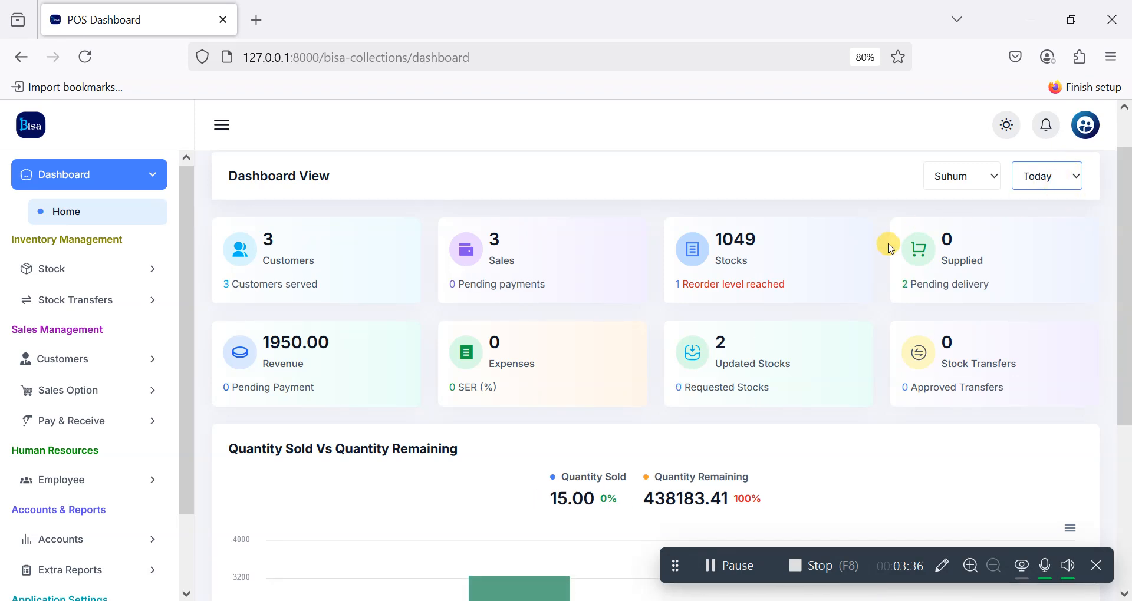
pyautogui.scroll(-3, 889, 248)
pyautogui.scroll(2, 431, 224)
pyautogui.scroll(1, 430, 224)
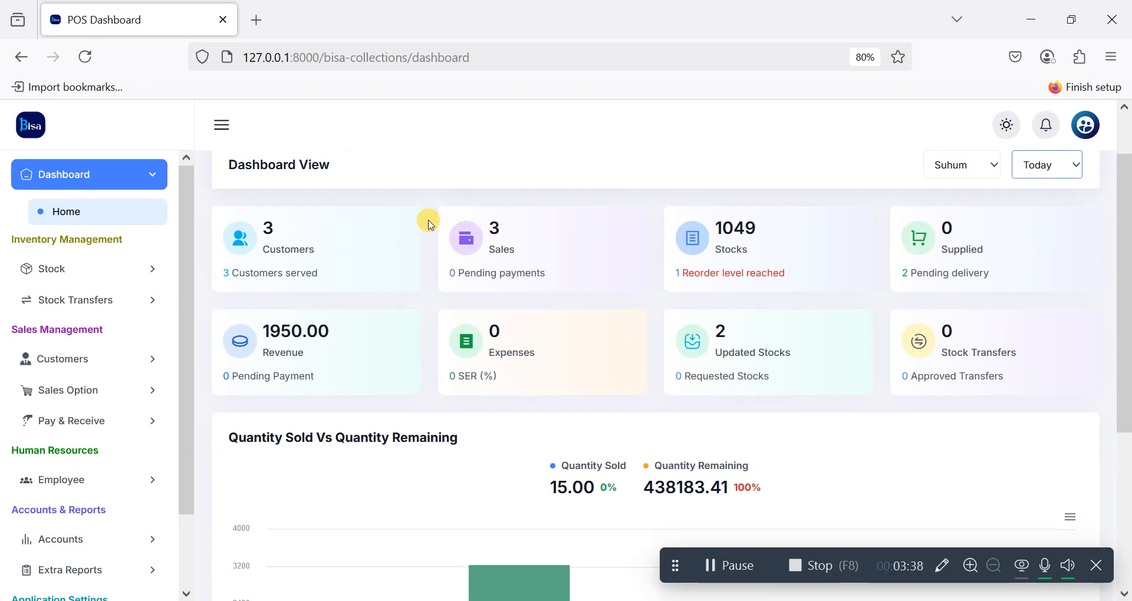
# Step: Go to Stock > Suppliers and start a New Supplier entry
pyautogui.click(101, 269)
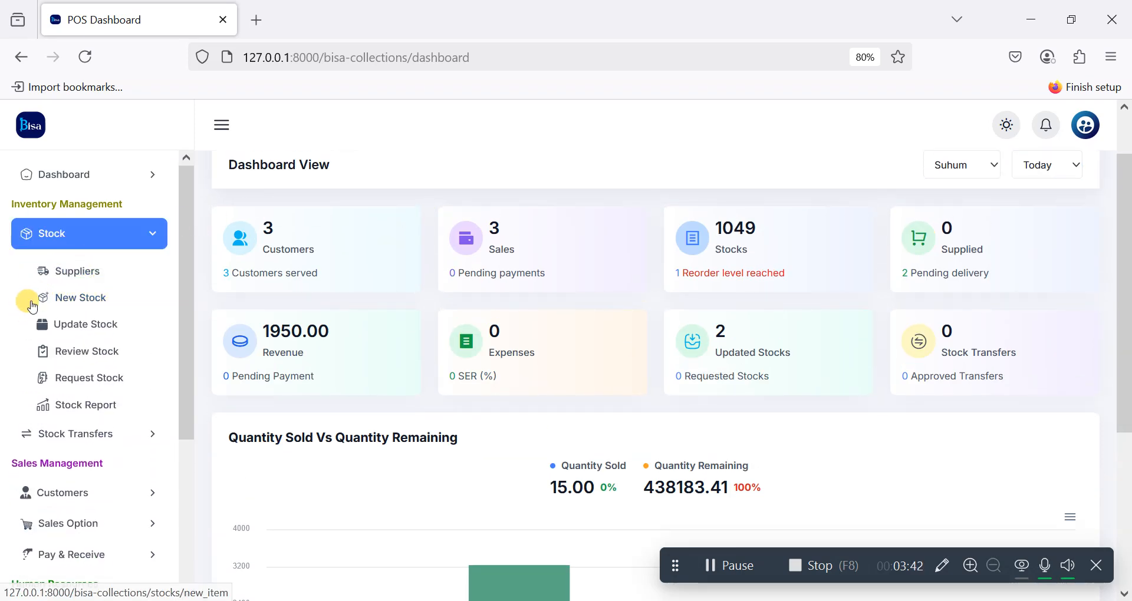
pyautogui.click(79, 272)
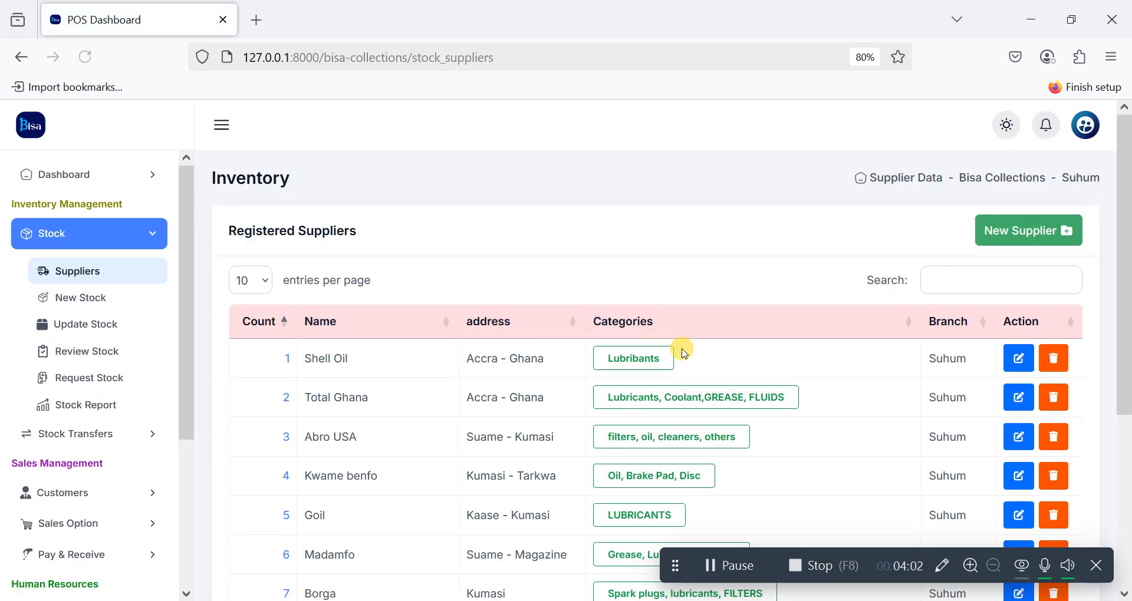
pyautogui.click(1012, 211)
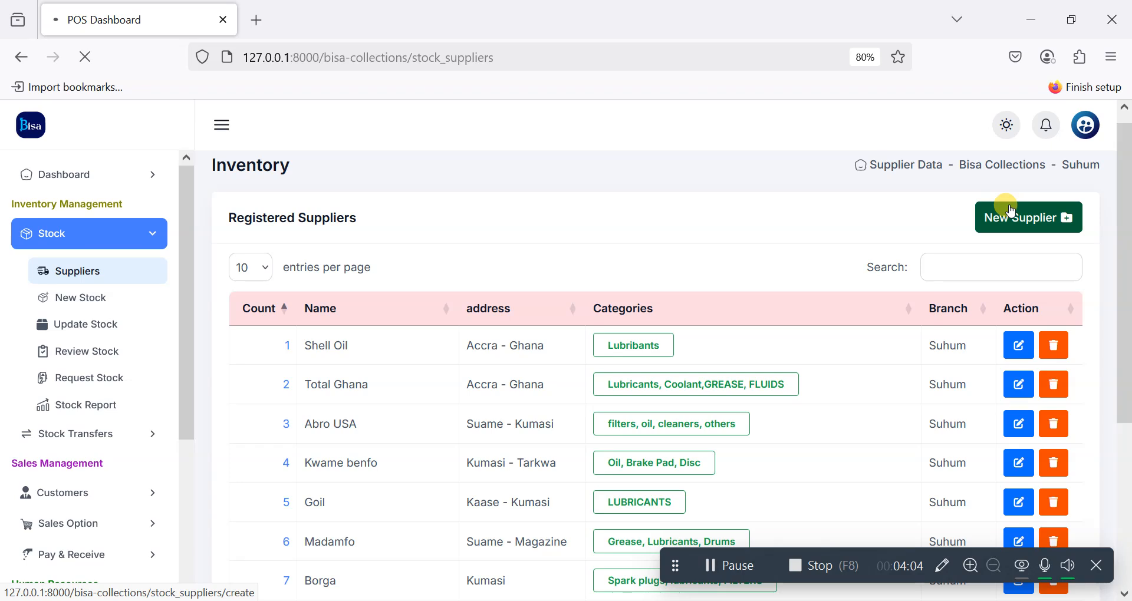
# Step: Add supplier 'Wanghuo Warehouse', address China, with Plywoods, Boards and Screws category tags
pyautogui.click(325, 294)
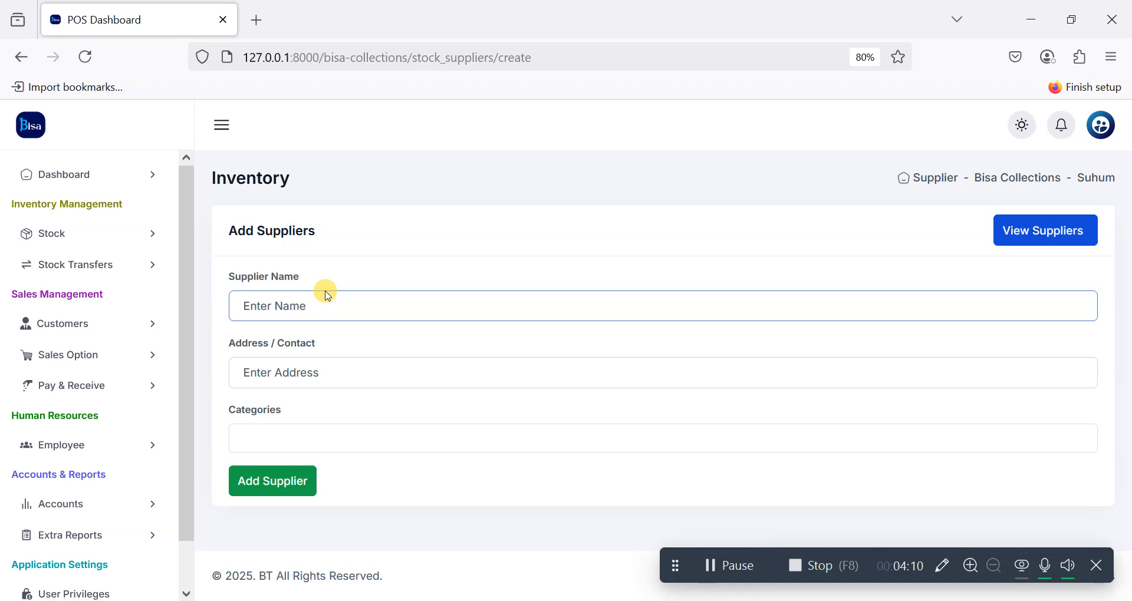
pyautogui.write('Wan')
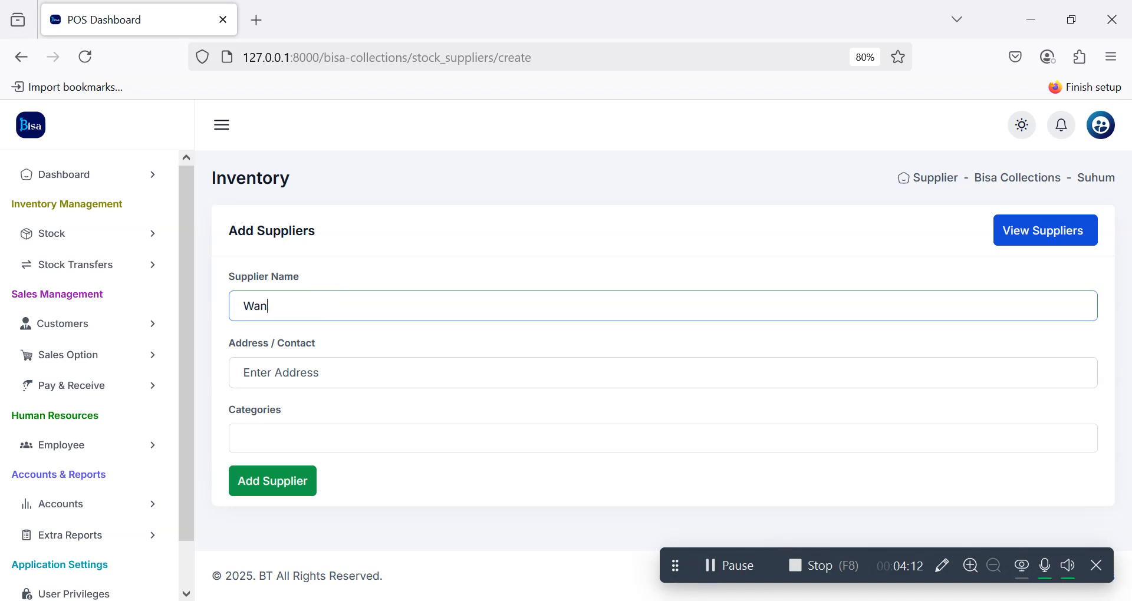
pyautogui.write('ghuo Warehouse')
pyautogui.press('Tab')
pyautogui.write('C')
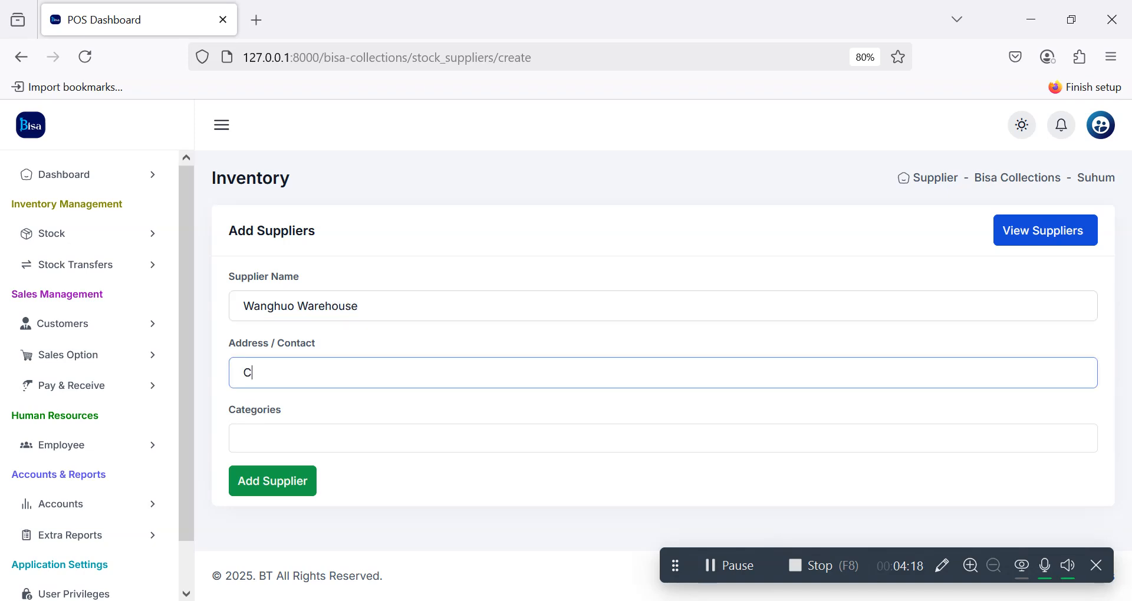
pyautogui.write('hina')
pyautogui.press('Tab')
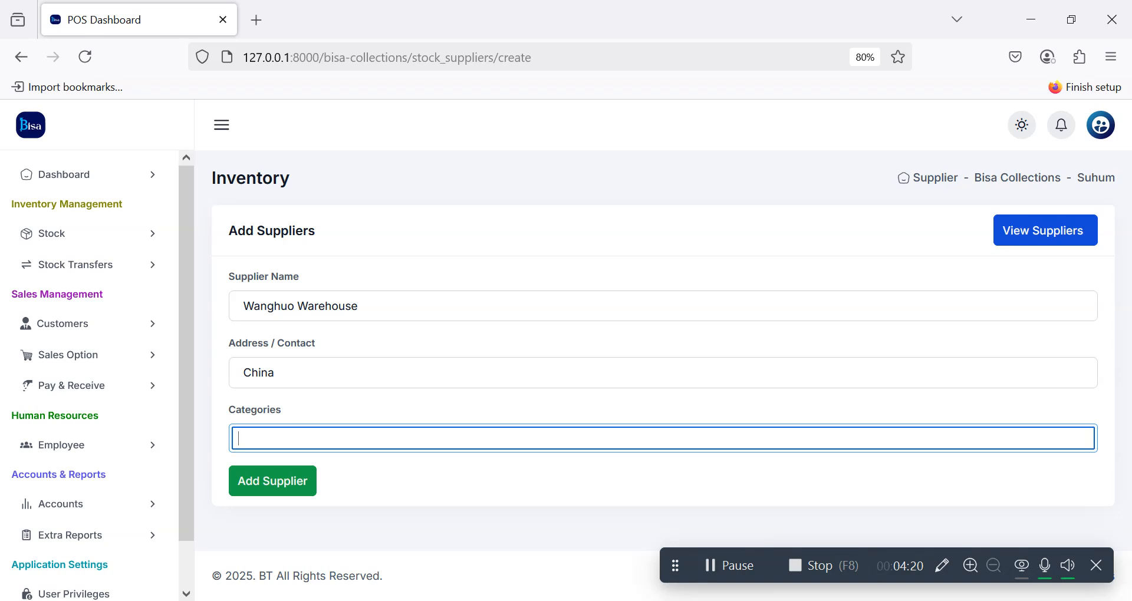
pyautogui.write('Pl')
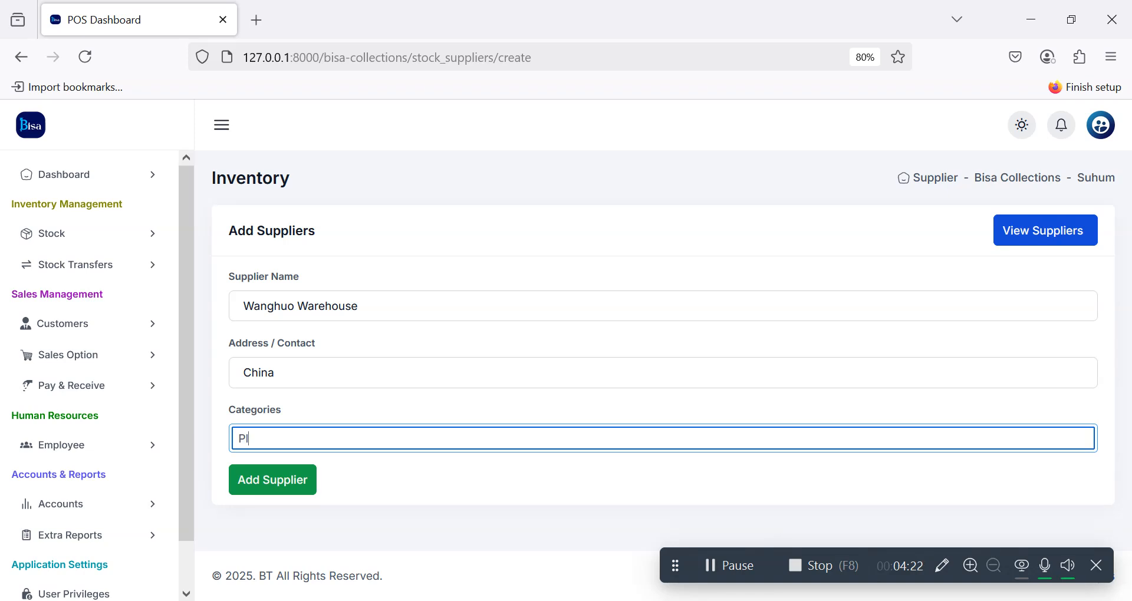
pyautogui.write('ywoods')
pyautogui.press('Return')
pyautogui.write('Boards')
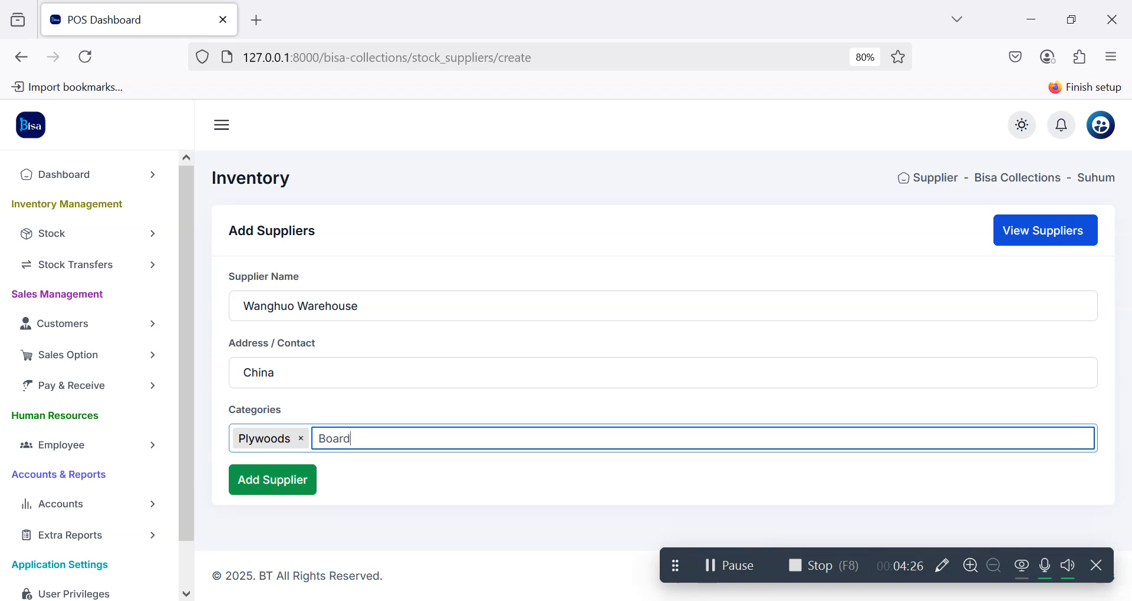
pyautogui.press('Return')
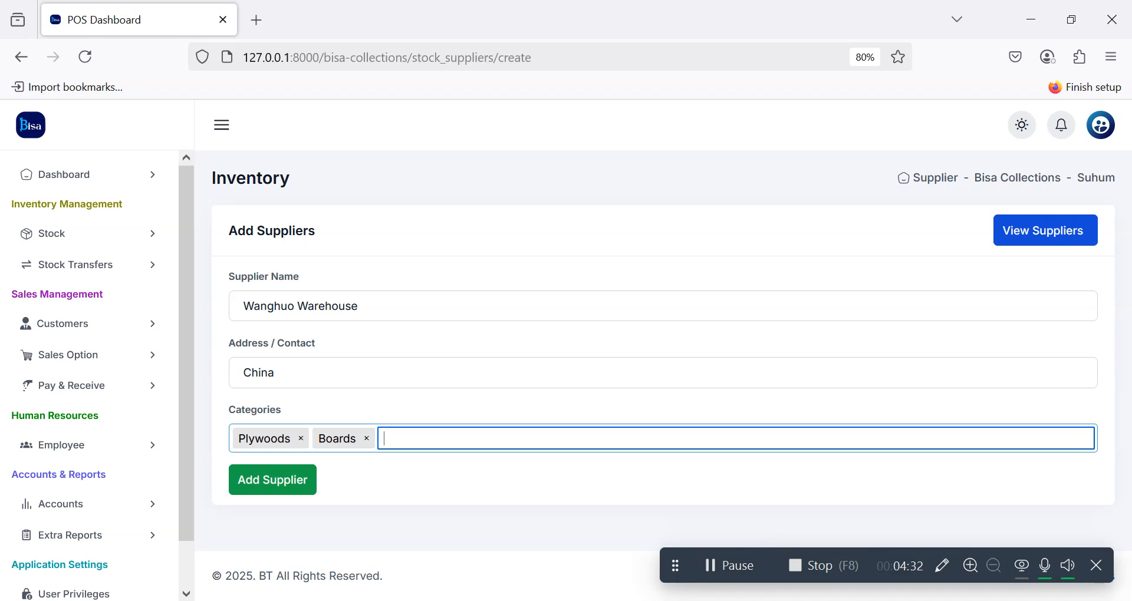
pyautogui.write('Screws')
pyautogui.press('Return')
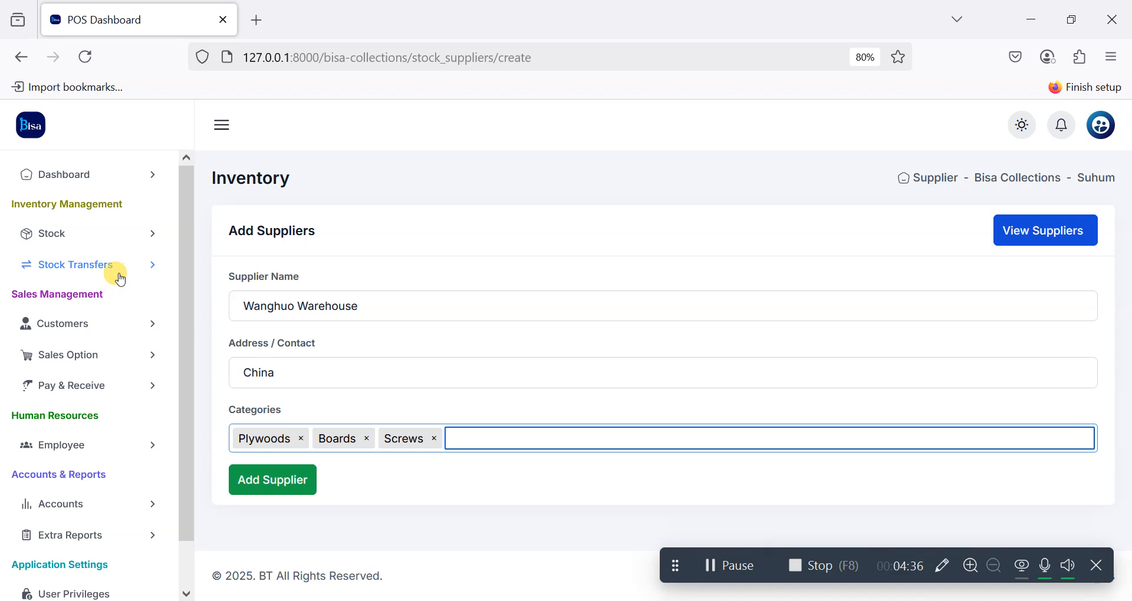
pyautogui.click(268, 479)
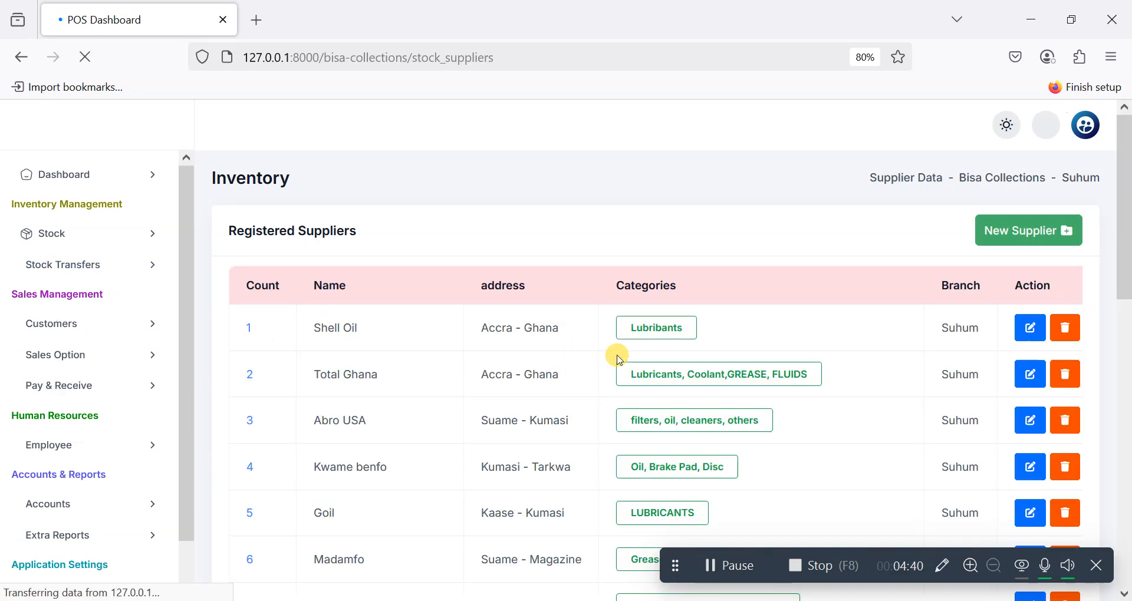
# Step: Show 25 suppliers per page and check Wanghuo Warehouse is listed as entry 20
pyautogui.scroll(-3, 618, 358)
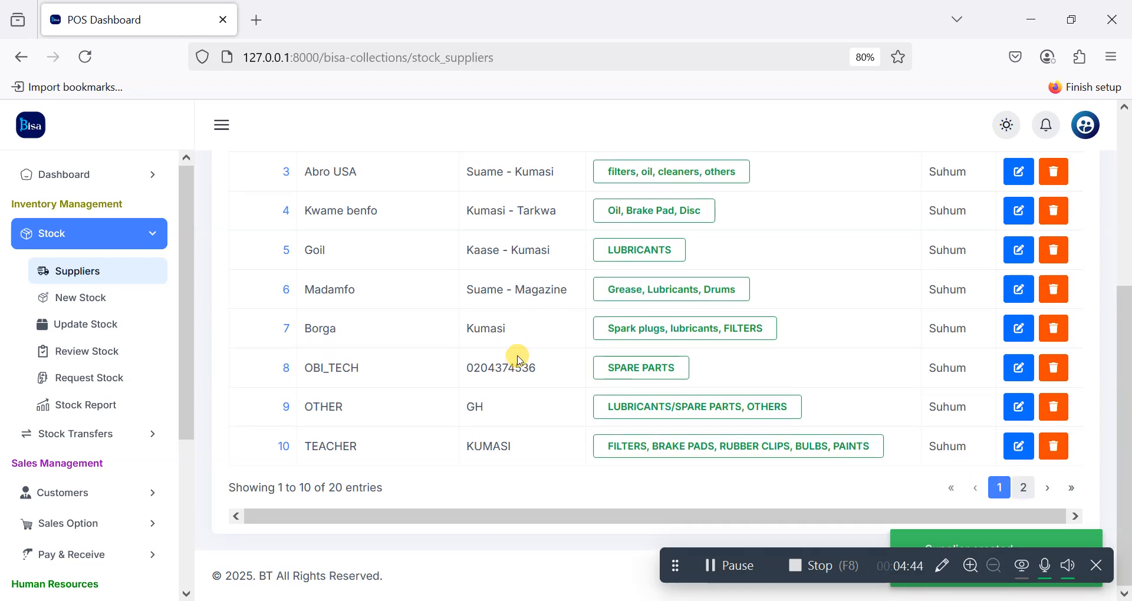
pyautogui.scroll(5, 518, 354)
pyautogui.click(255, 279)
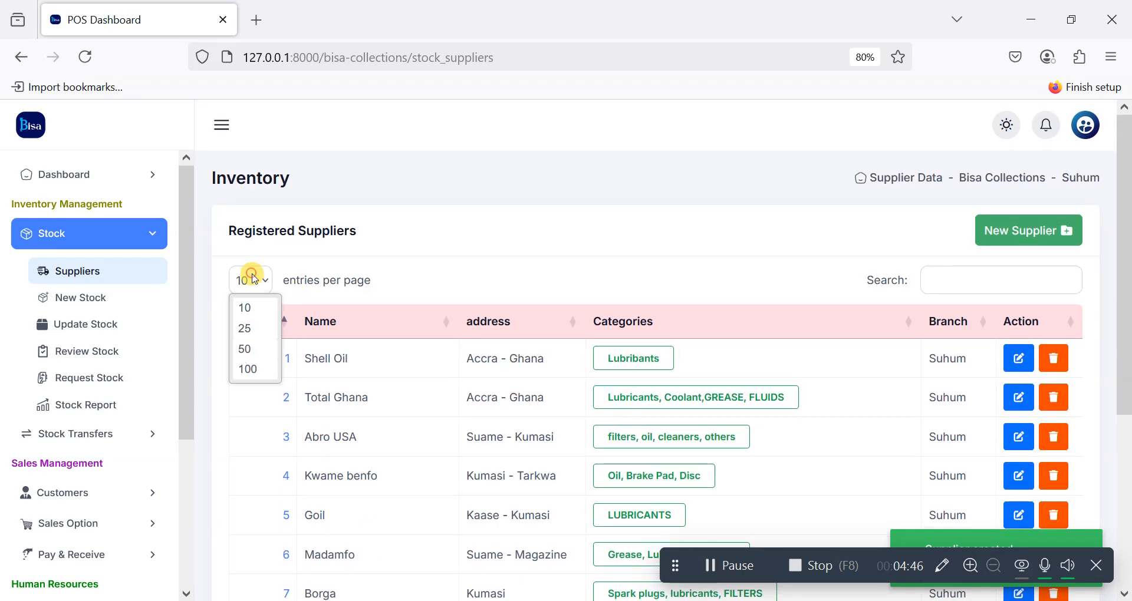
pyautogui.click(244, 329)
pyautogui.scroll(-10, 466, 304)
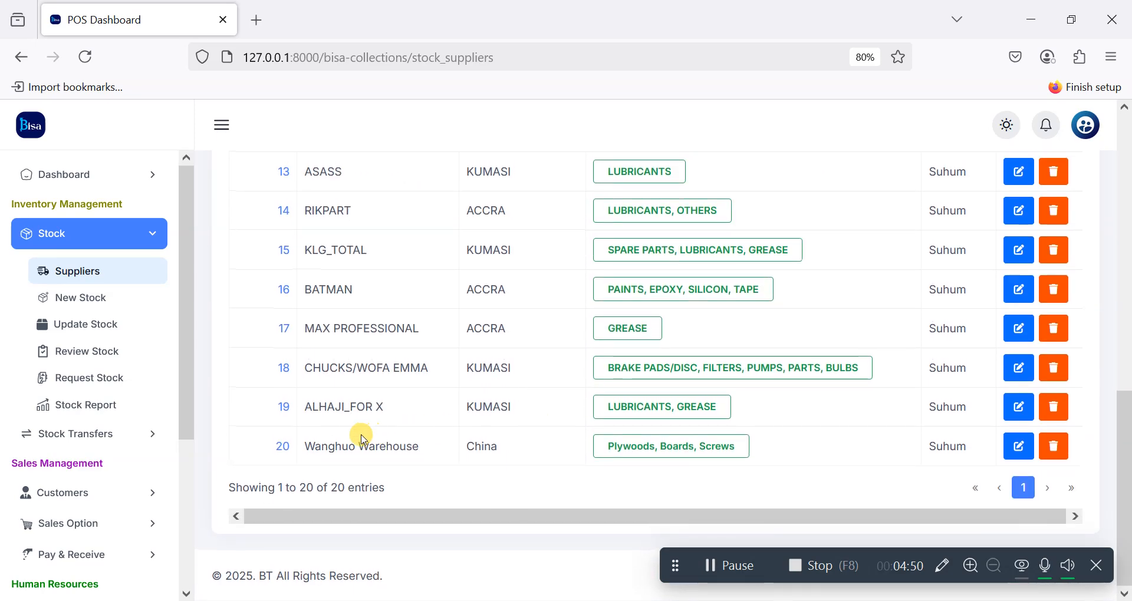
pyautogui.scroll(1, 698, 445)
pyautogui.scroll(-1, 699, 445)
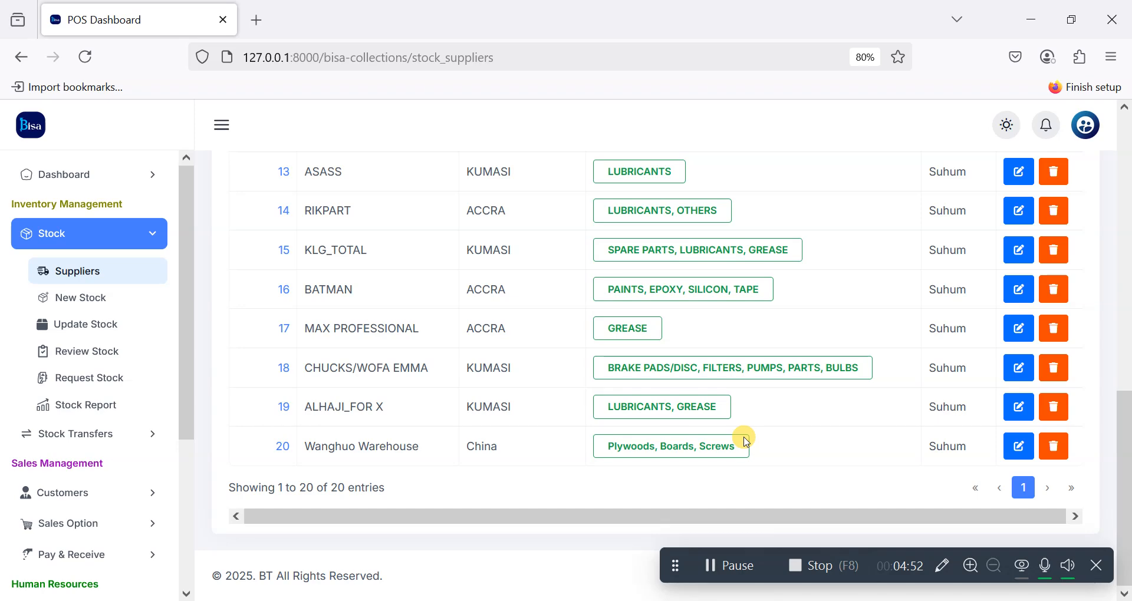
pyautogui.scroll(2, 742, 434)
pyautogui.scroll(10, 744, 428)
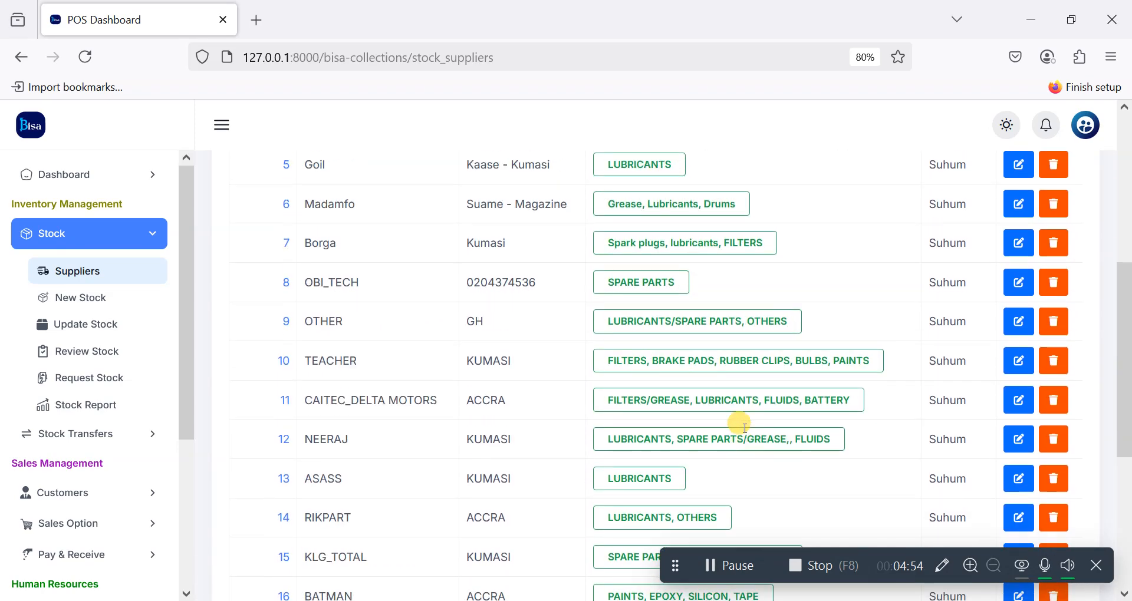
pyautogui.click(978, 286)
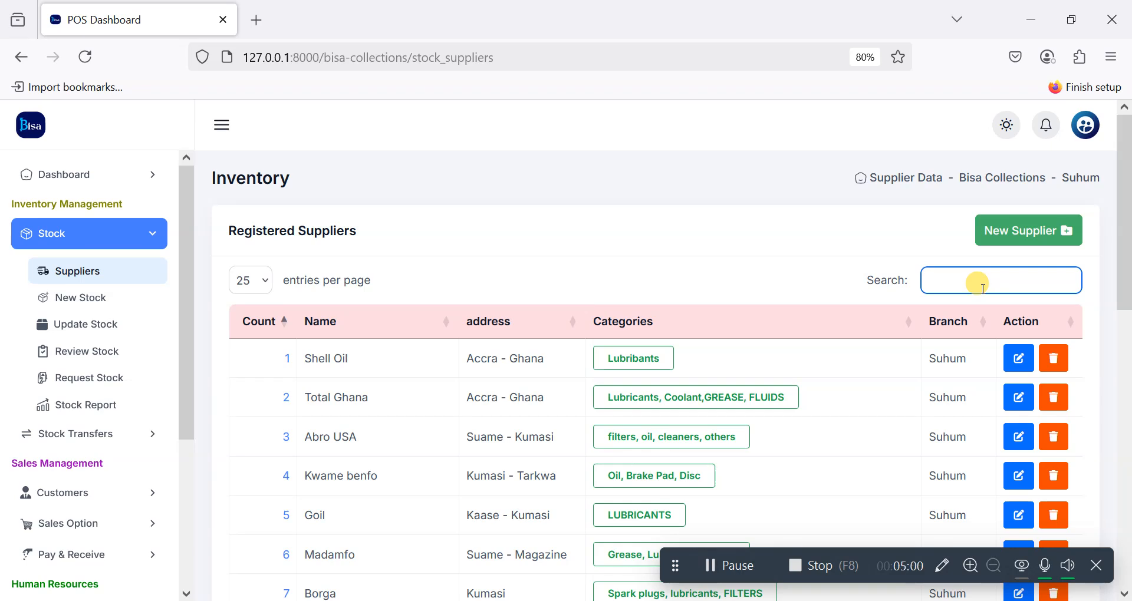
# Step: Filter the supplier list, ending with '20', and edit the Wanghuo Warehouse row
pyautogui.write('wha')
pyautogui.press('BackSpace')
pyautogui.press('BackSpace')
pyautogui.write('ang')
pyautogui.press('BackSpace')
pyautogui.press('BackSpace')
pyautogui.press('BackSpace')
pyautogui.write('scrwe')
pyautogui.press('BackSpace')
pyautogui.press('BackSpace')
pyautogui.write('e')
pyautogui.press('BackSpace')
pyautogui.press('BackSpace')
pyautogui.press('BackSpace')
pyautogui.write('war')
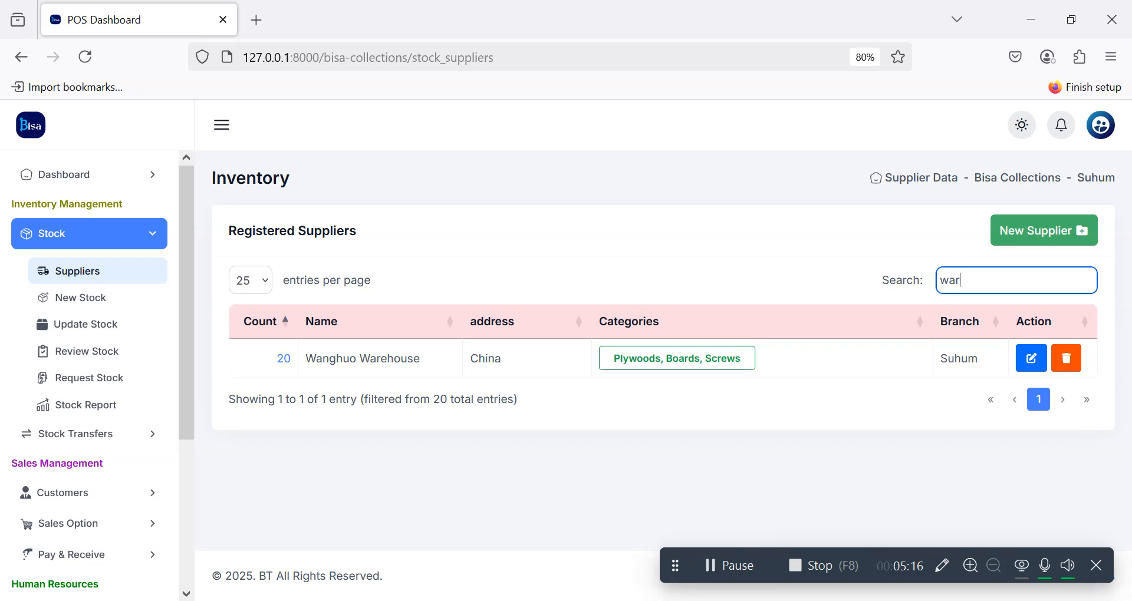
pyautogui.press('BackSpace')
pyautogui.press('BackSpace')
pyautogui.press('BackSpace')
pyautogui.write('20')
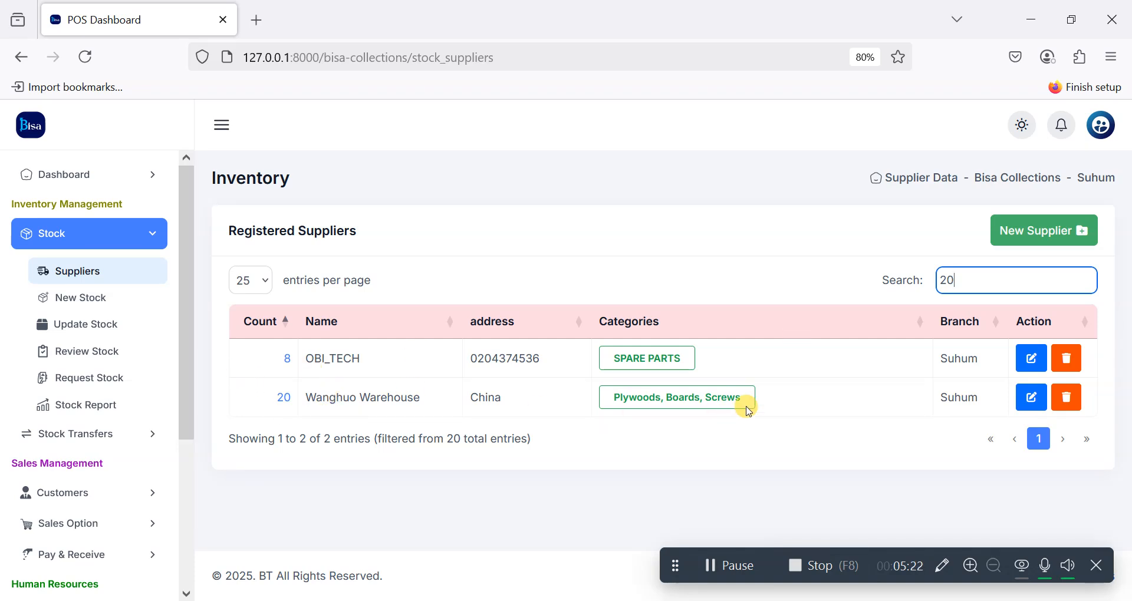
pyautogui.click(1031, 397)
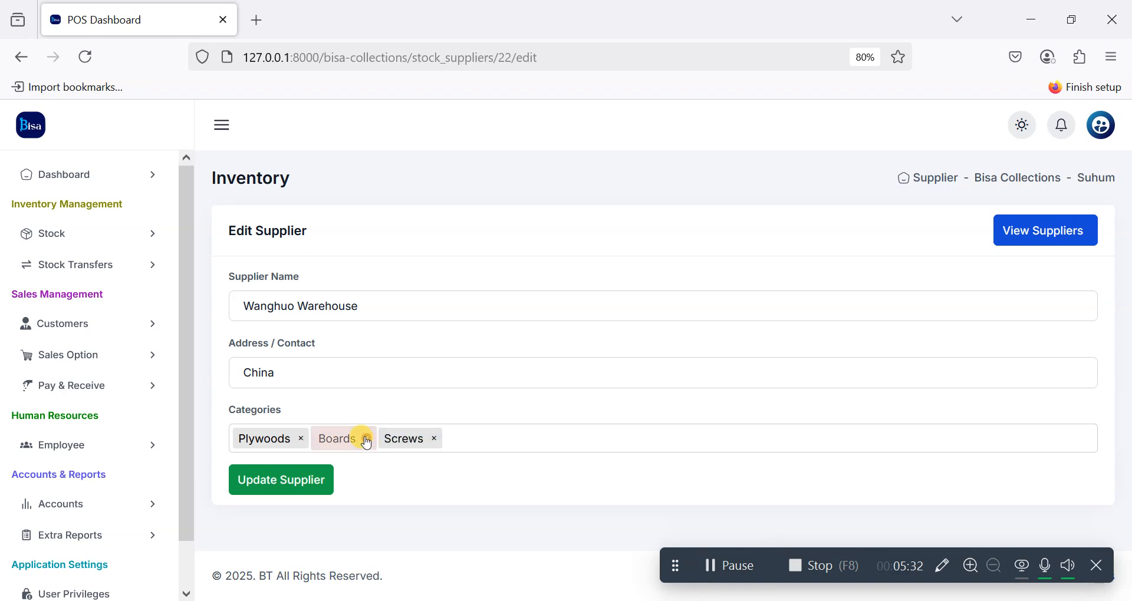
# Step: Add then remove a Finess category tag and save Wanghuo Warehouse with categories unchanged
pyautogui.click(476, 437)
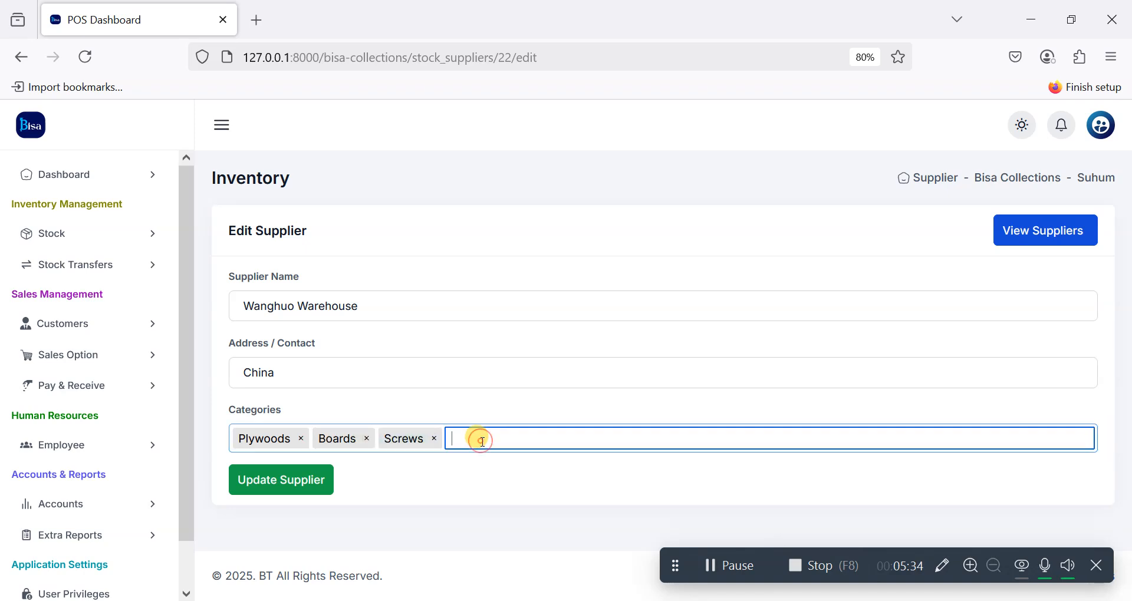
pyautogui.write('Finess')
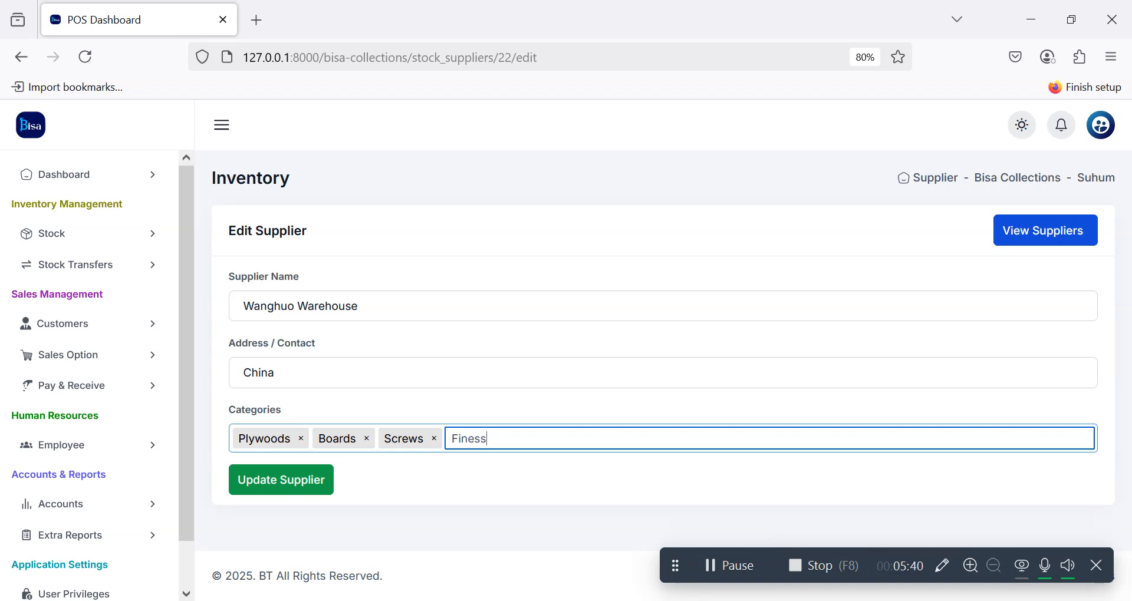
pyautogui.press('Return')
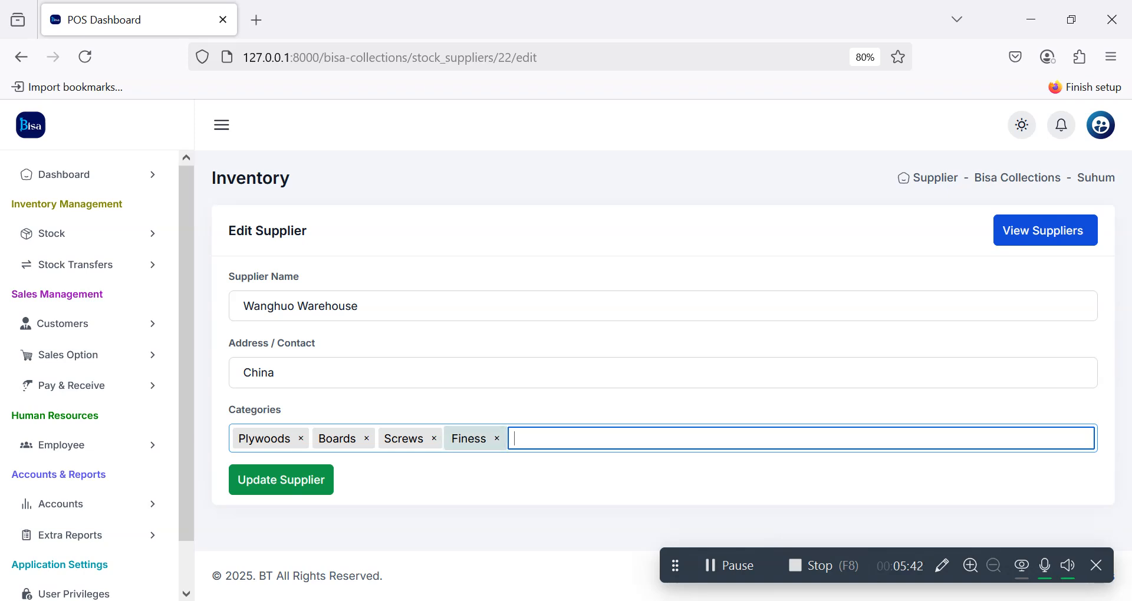
pyautogui.click(498, 439)
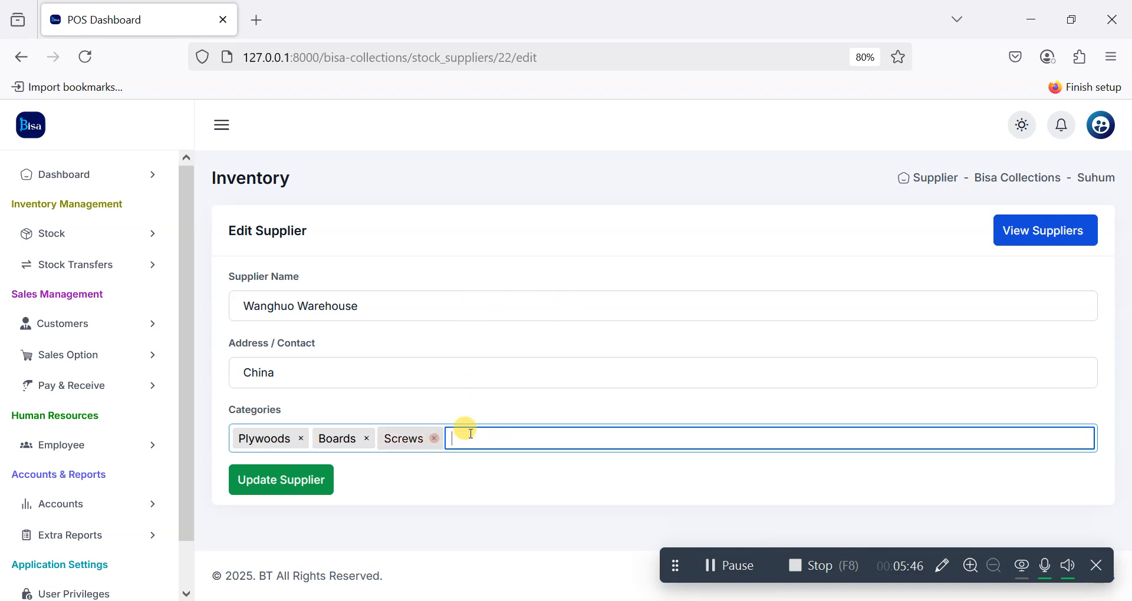
pyautogui.click(281, 488)
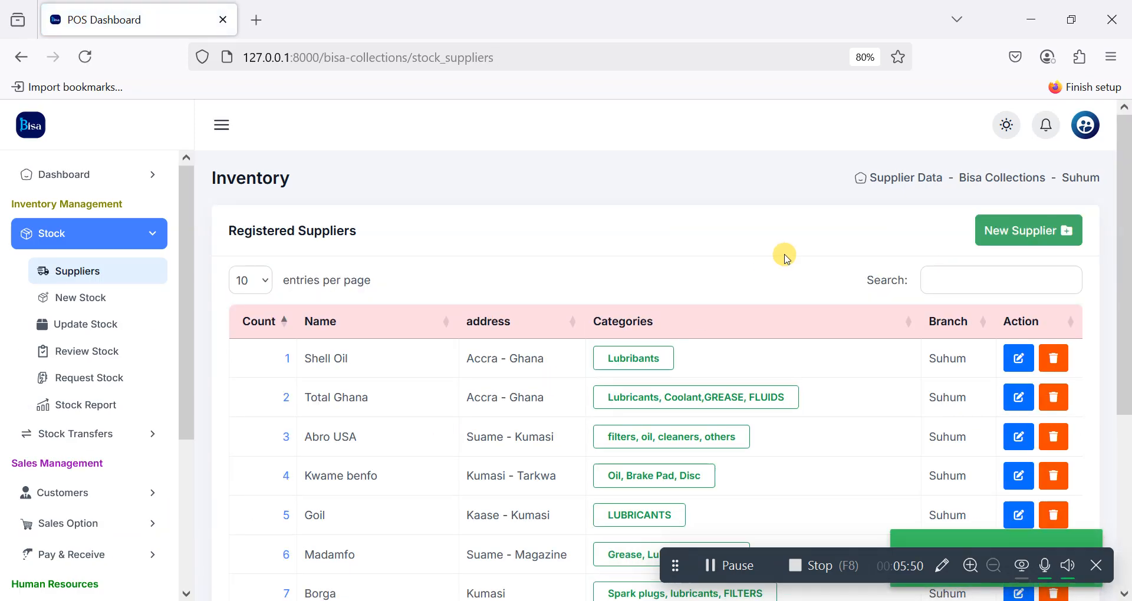
# Step: Go to Stock > New Stock in the sidebar to start a new stock entry
pyautogui.scroll(-1, 829, 330)
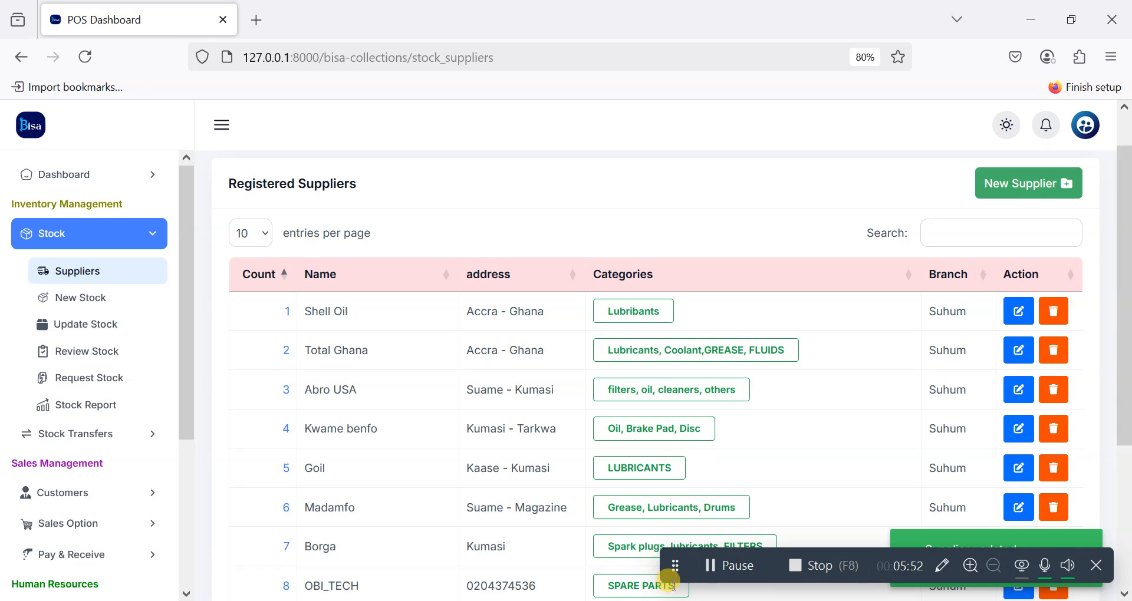
pyautogui.moveTo(681, 573); pyautogui.dragTo(672, 600)
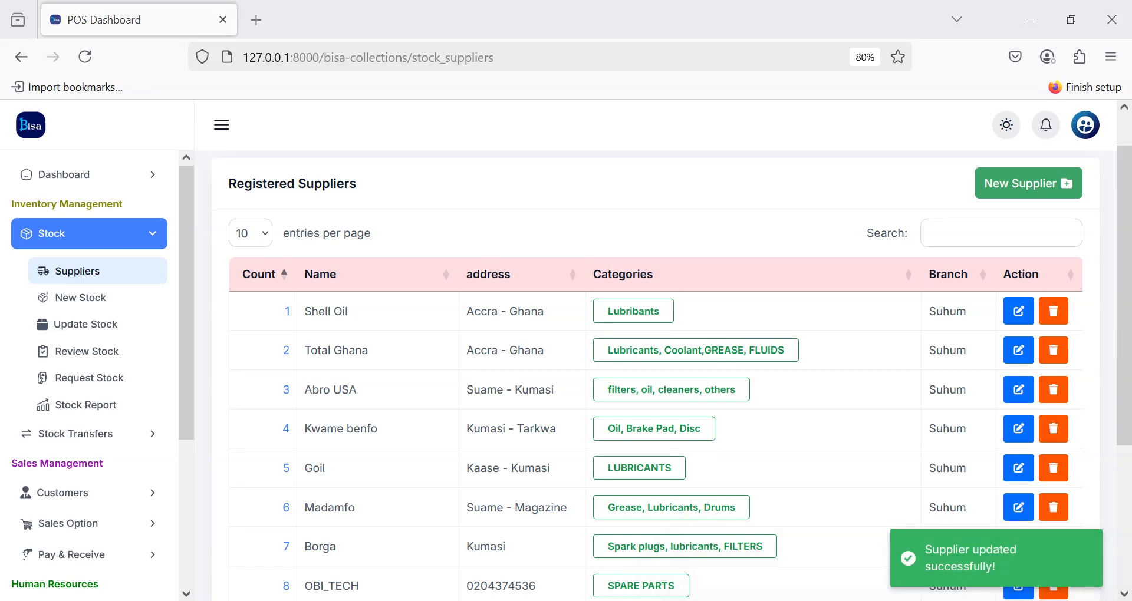
pyautogui.click(69, 298)
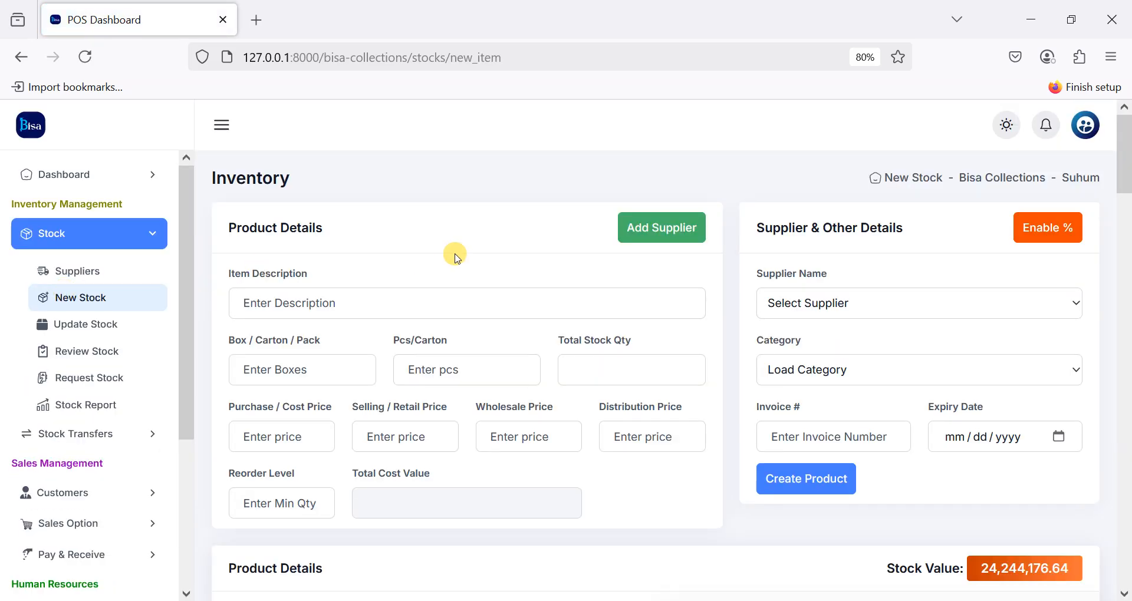
# Step: Enter Matte Board 60mm as the description with 100 boxes and 1 piece per carton
pyautogui.click(555, 296)
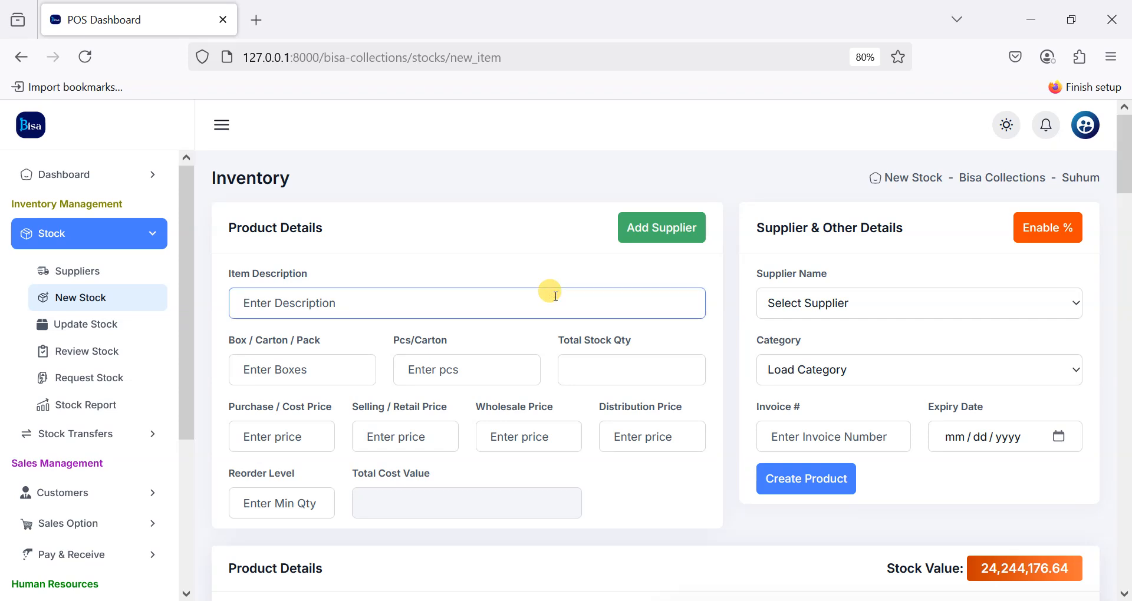
pyautogui.write('M')
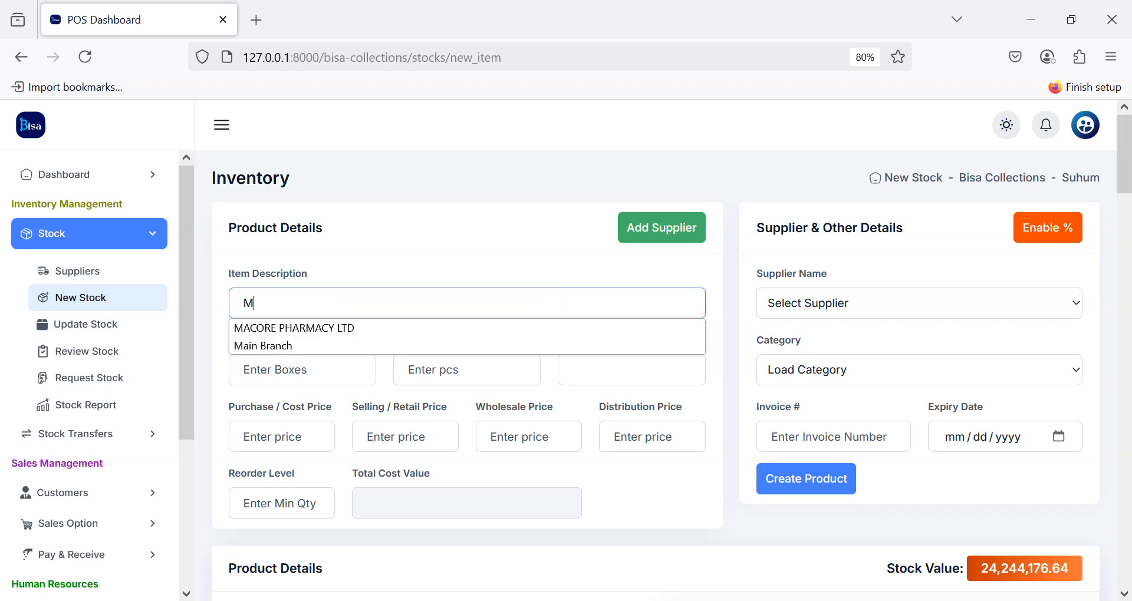
pyautogui.write('atte Board')
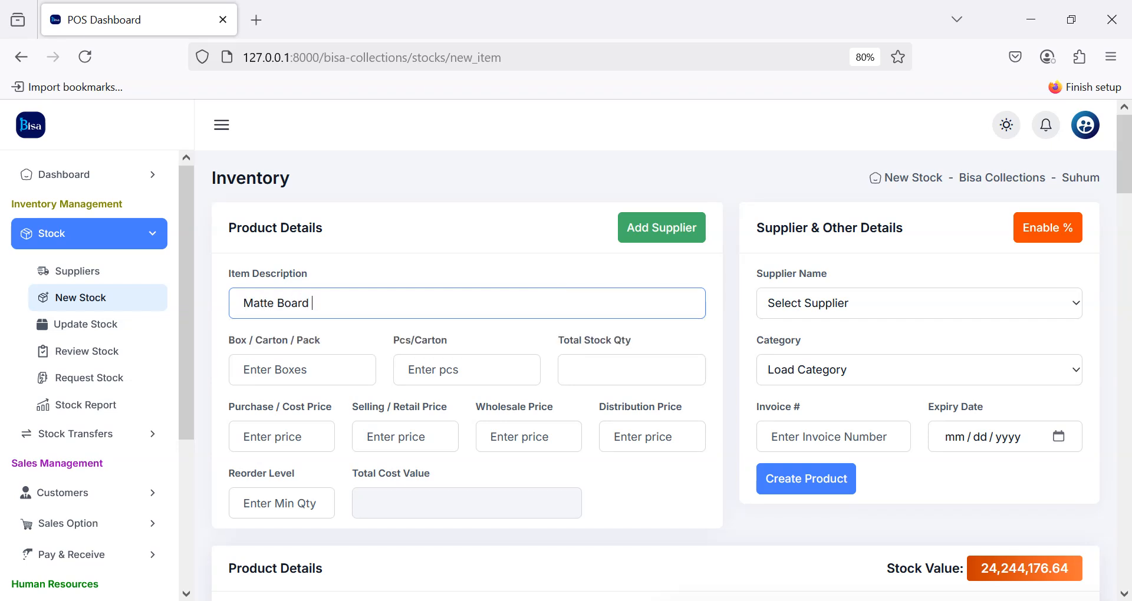
pyautogui.write(' 60mm')
pyautogui.press('Tab')
pyautogui.write('100')
pyautogui.press('Tab')
pyautogui.write('1')
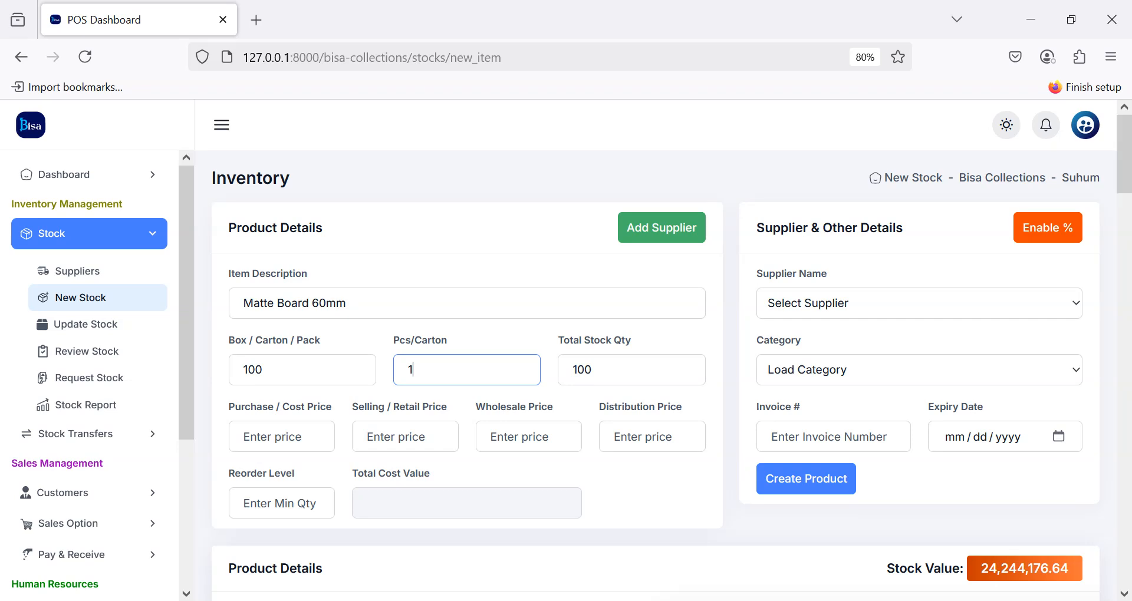
pyautogui.press('Tab')
# Step: Enter cost price 560, selling price 600, wholesale price 590 and reorder level 50
pyautogui.click(261, 437)
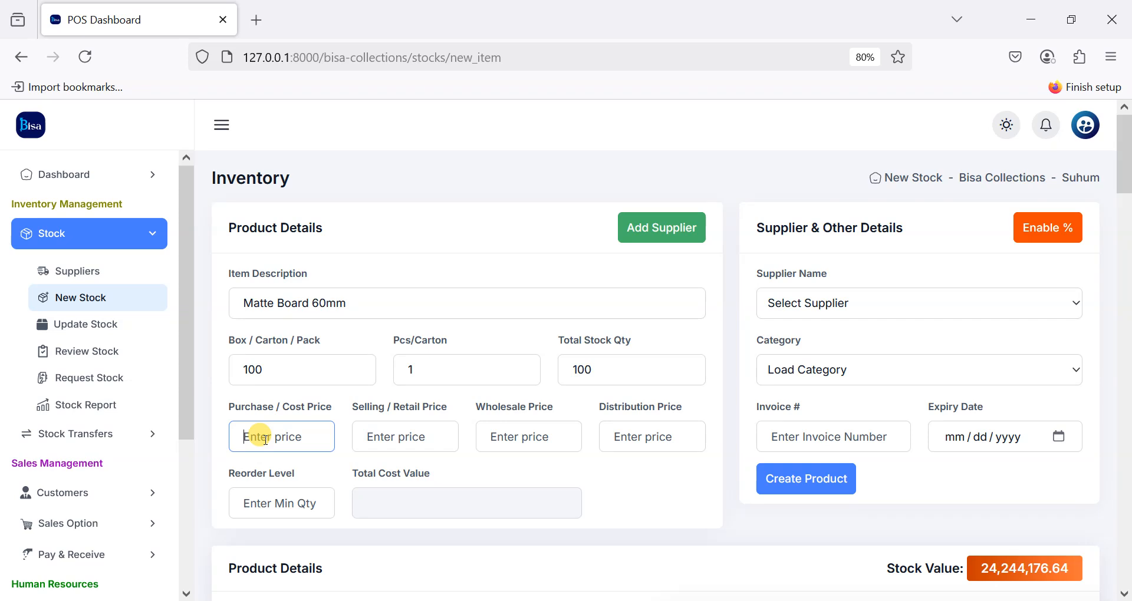
pyautogui.write('560')
pyautogui.press('Tab')
pyautogui.write('600')
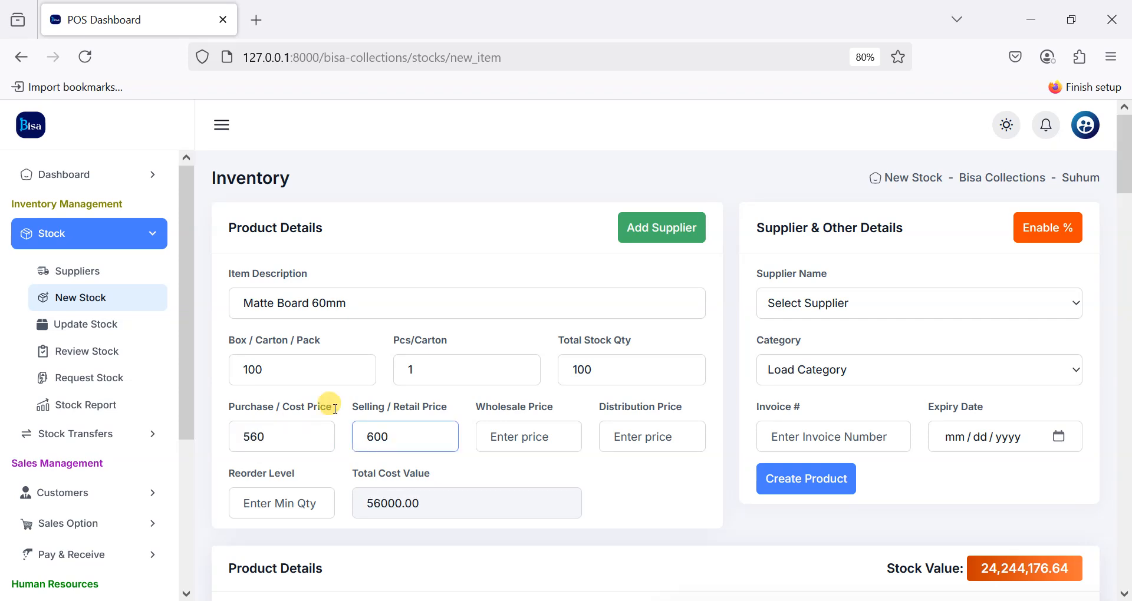
pyautogui.click(530, 435)
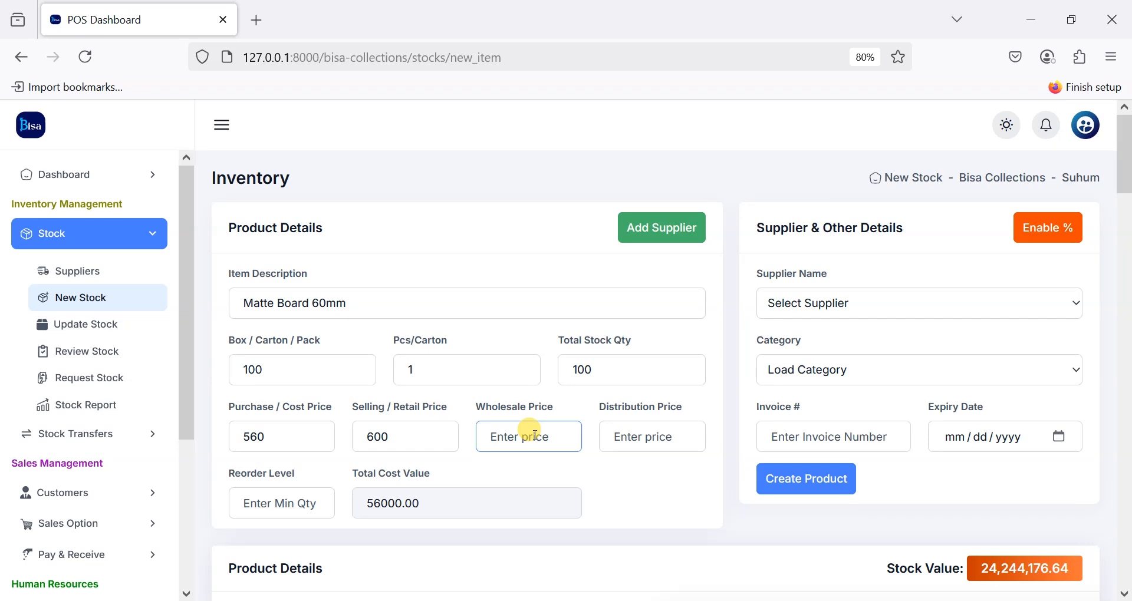
pyautogui.write('590')
pyautogui.click(282, 502)
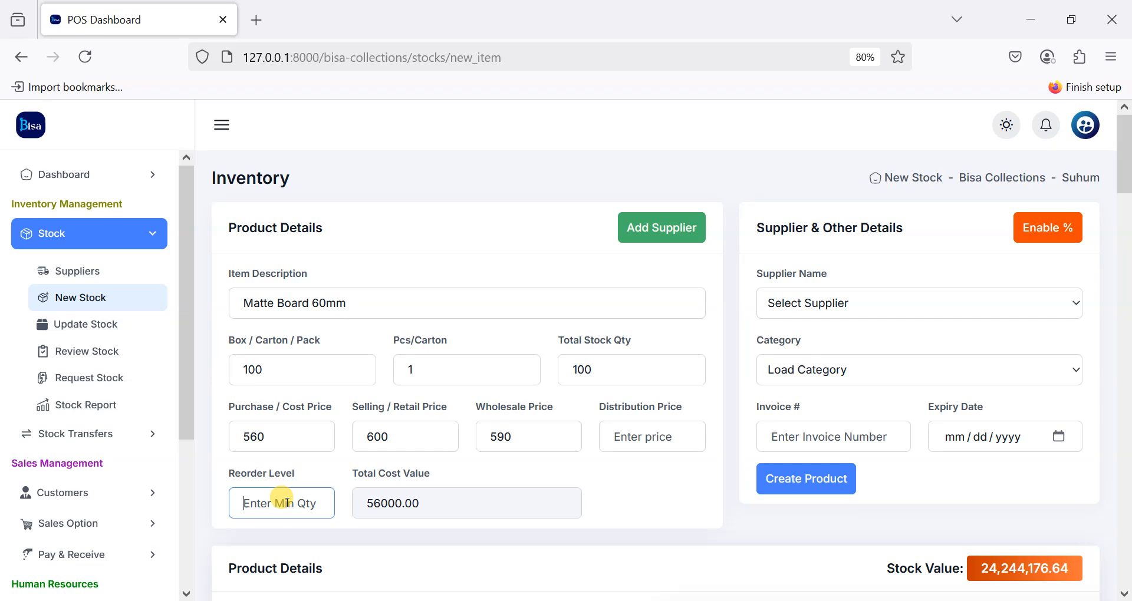
pyautogui.write('50')
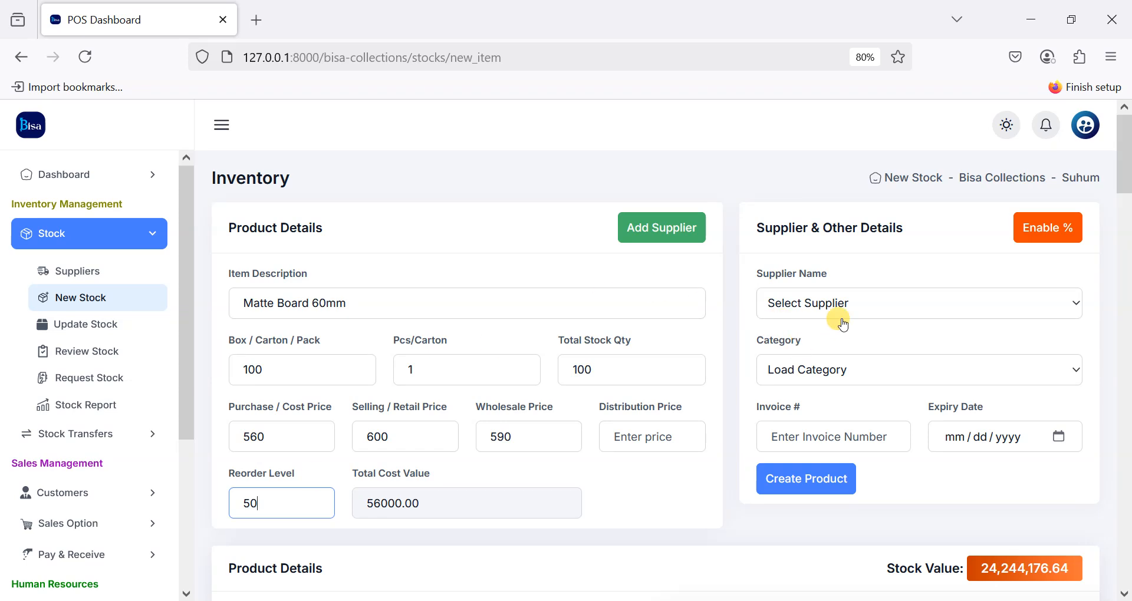
# Step: Choose Wanghuo Warehouse as the supplier and Boards as the category
pyautogui.click(861, 313)
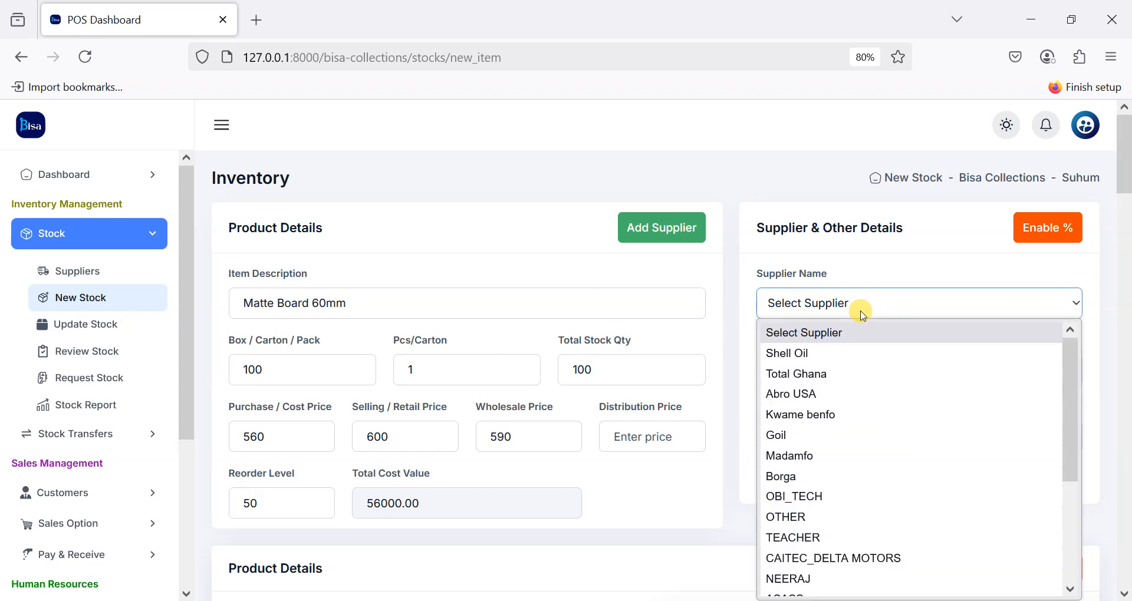
pyautogui.scroll(-3, 854, 366)
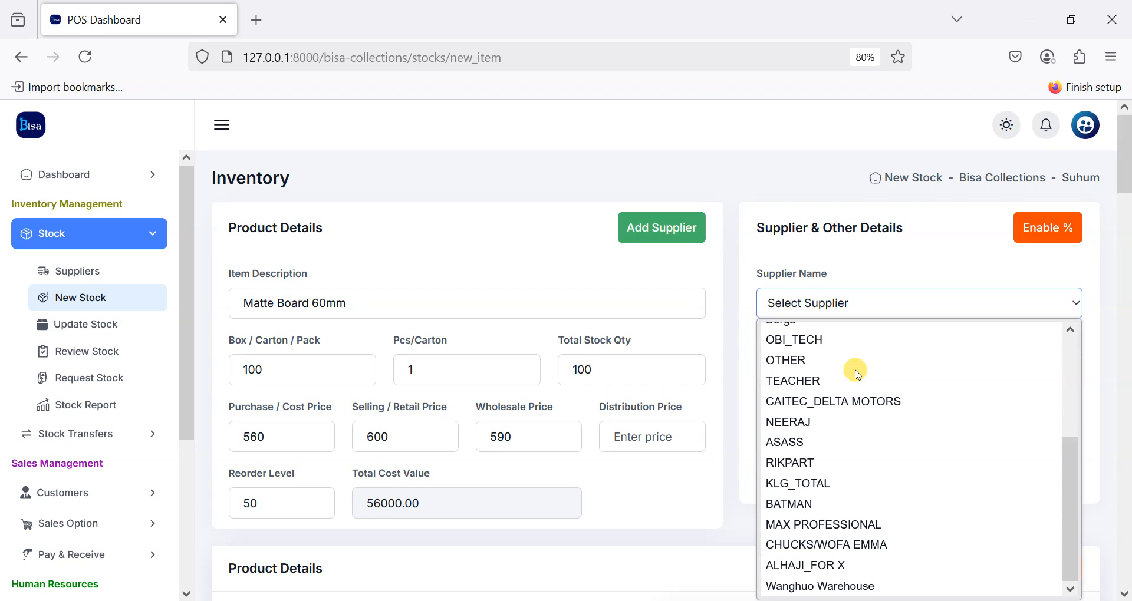
pyautogui.click(806, 586)
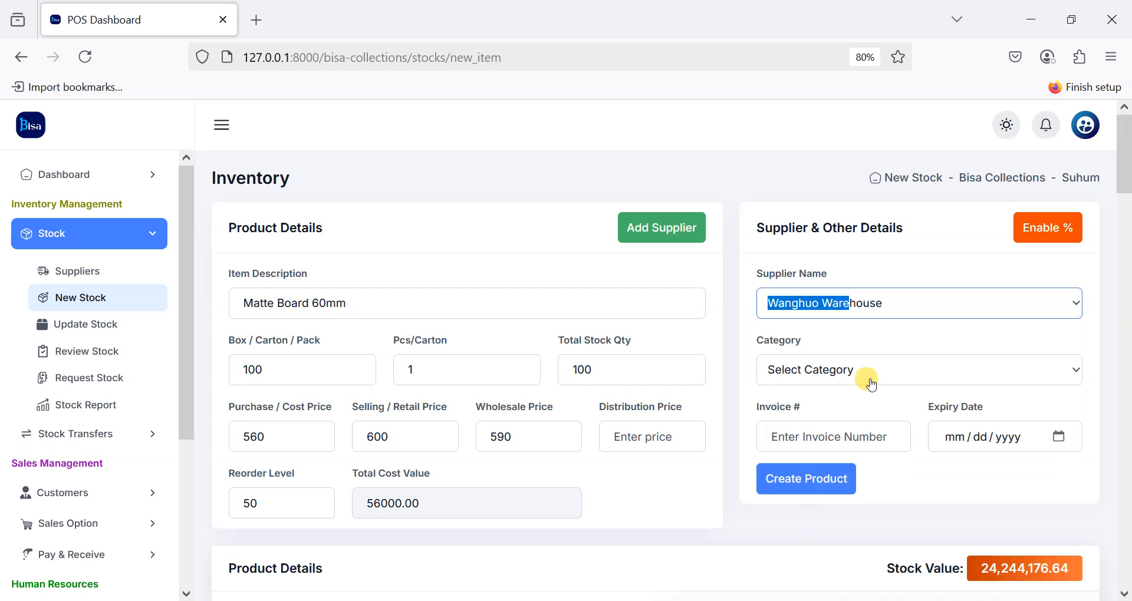
pyautogui.click(897, 371)
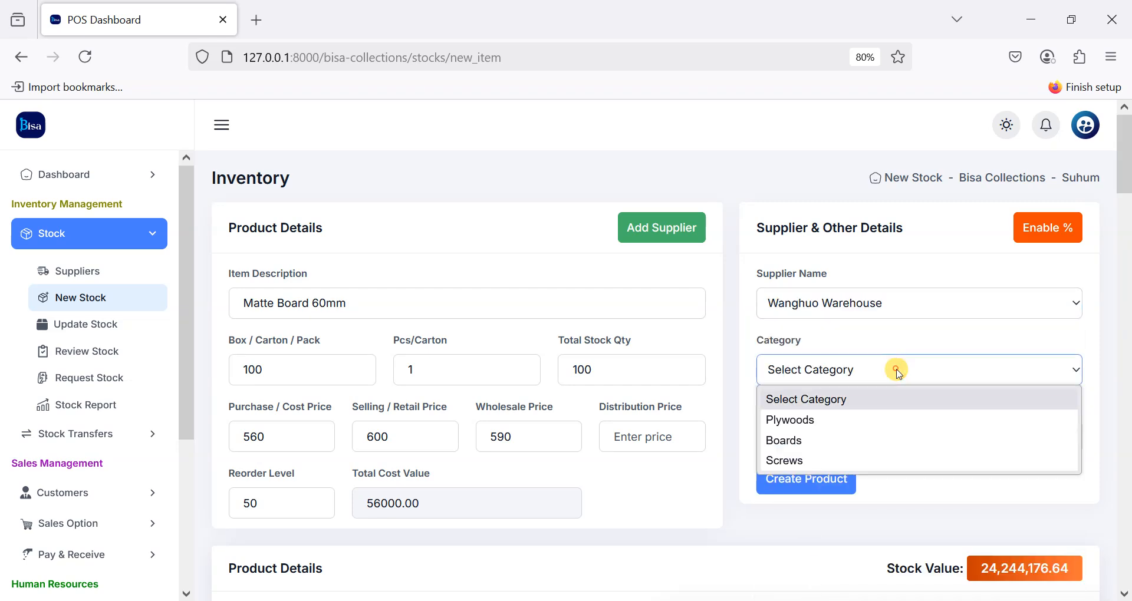
pyautogui.click(799, 421)
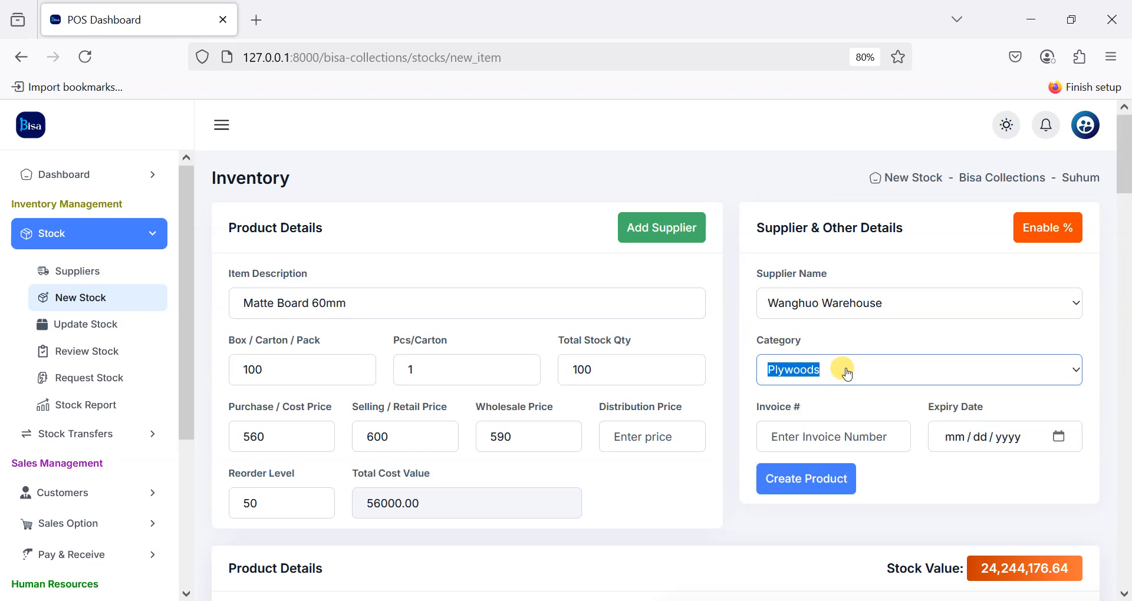
pyautogui.click(841, 366)
pyautogui.click(783, 448)
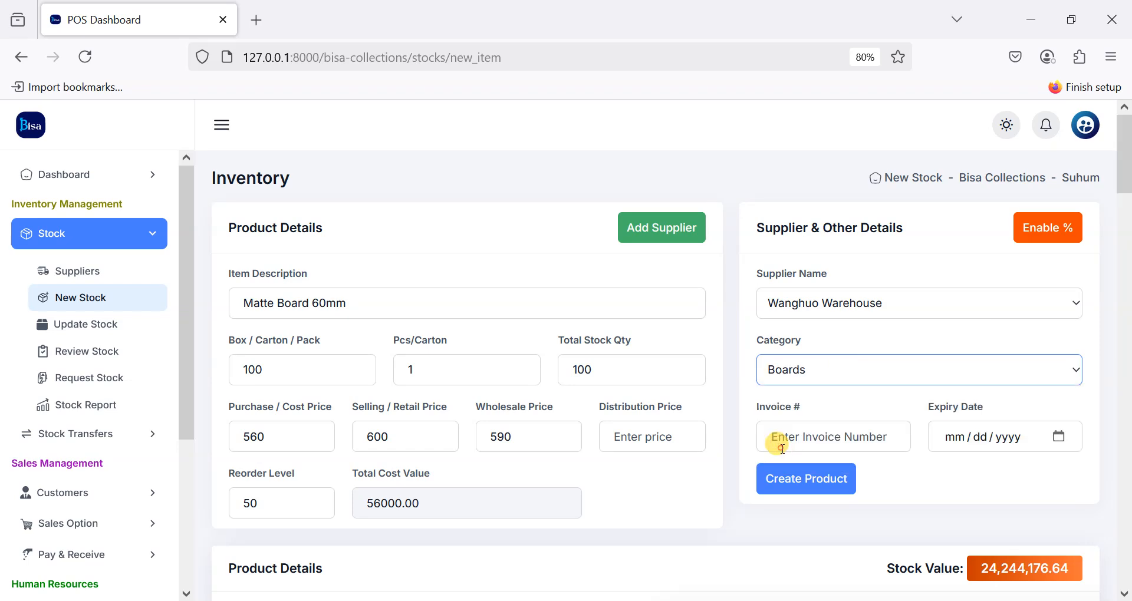
# Step: Fill in the invoice number and create the Matte Board 60mm product
pyautogui.click(813, 438)
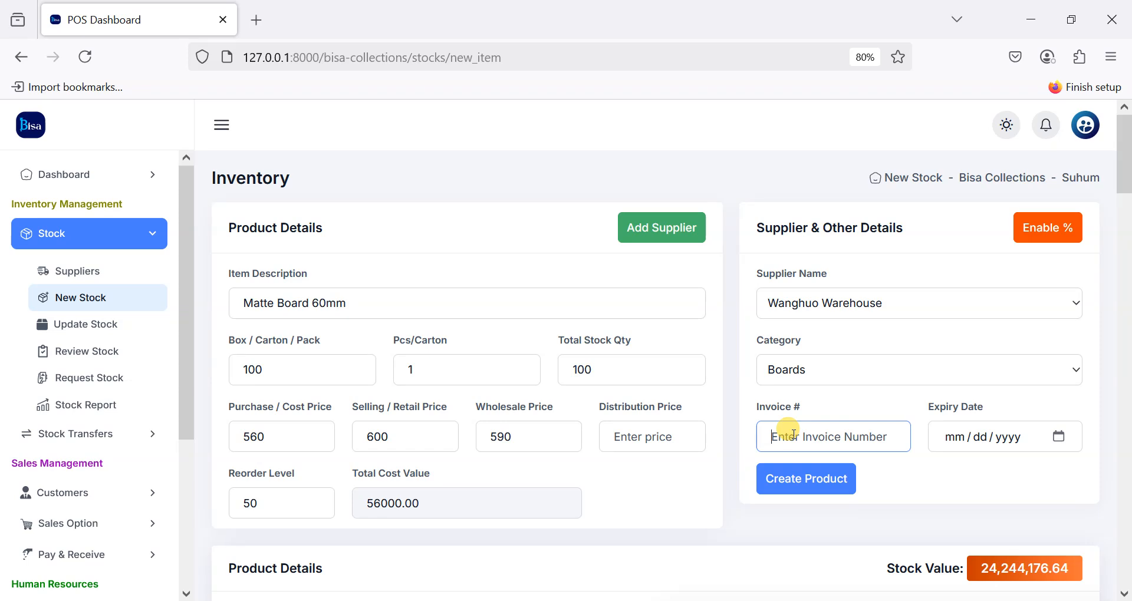
pyautogui.write('2804')
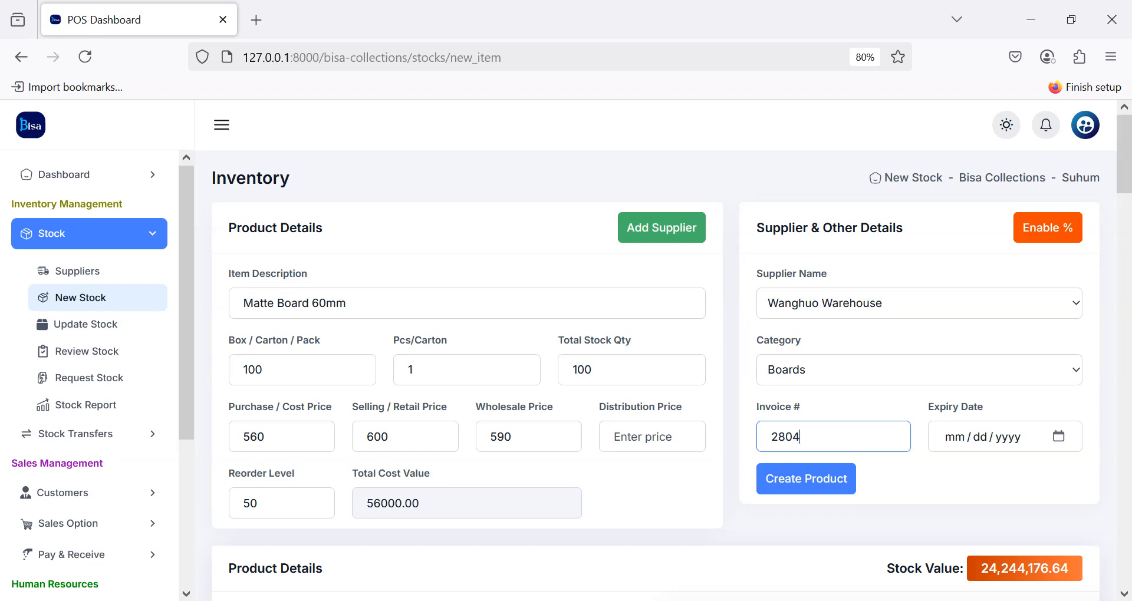
pyautogui.write('25')
pyautogui.click(800, 475)
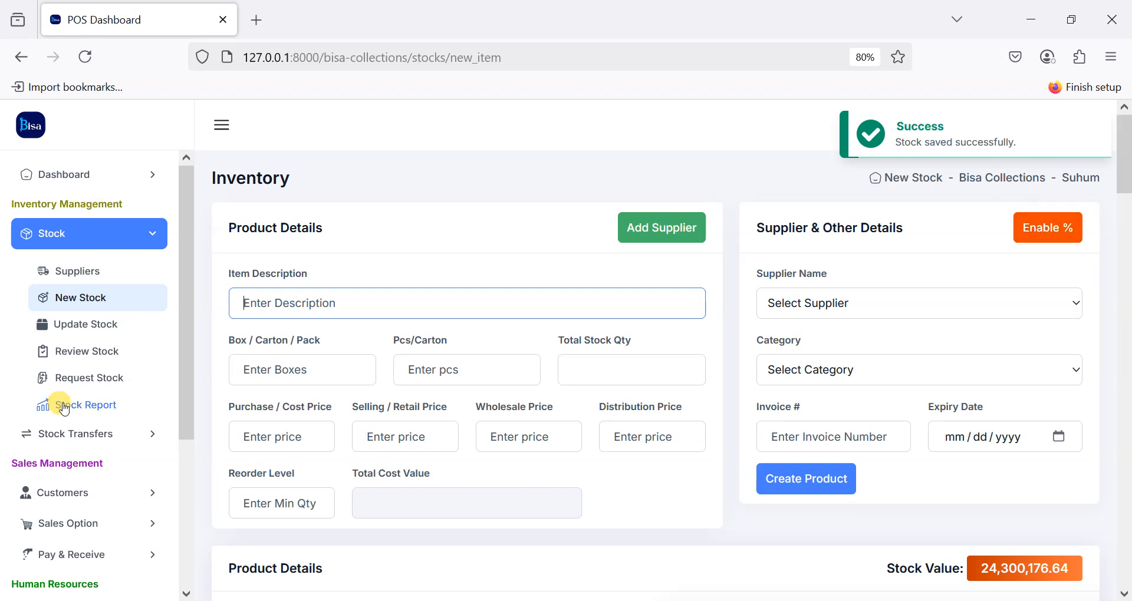
# Step: Expand App Settings in the sidebar and go to Stock Pricing
pyautogui.scroll(-5, 55, 371)
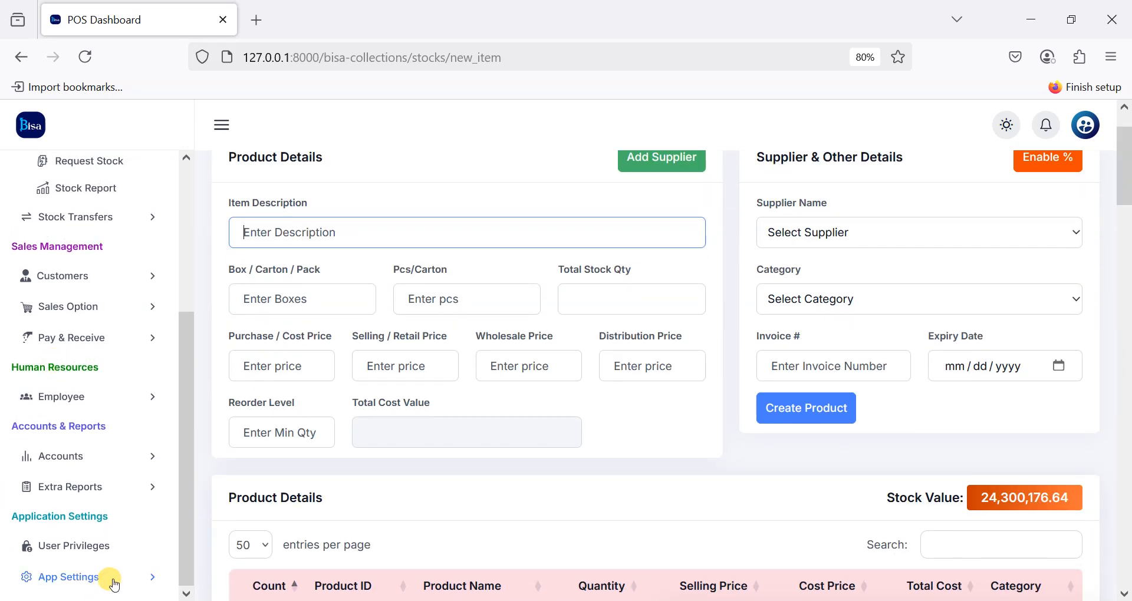
pyautogui.click(112, 579)
pyautogui.scroll(-3, 57, 524)
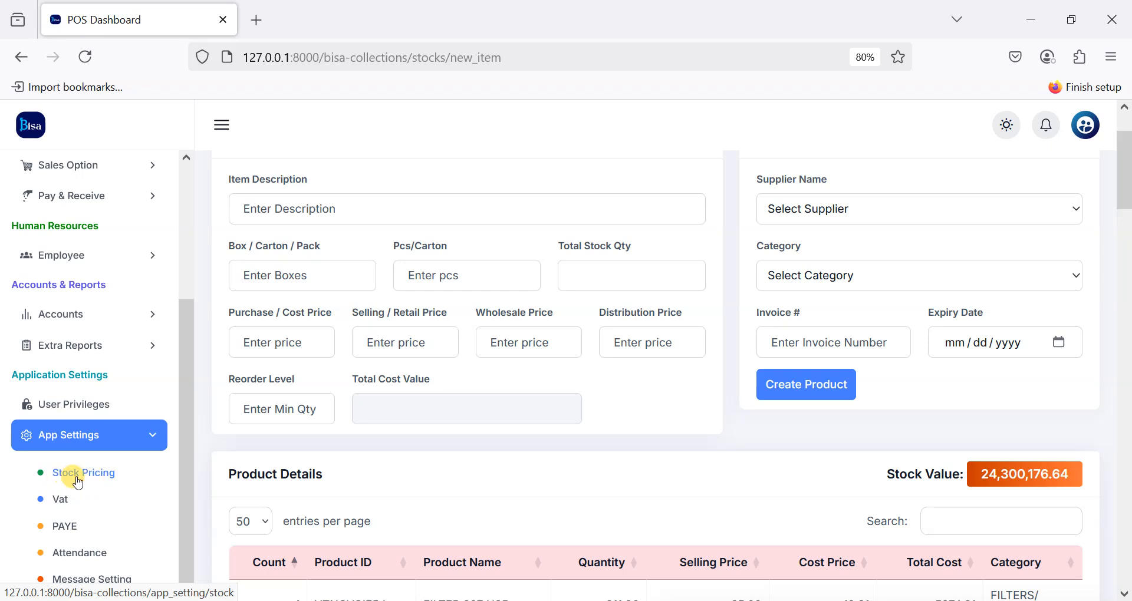
pyautogui.click(77, 482)
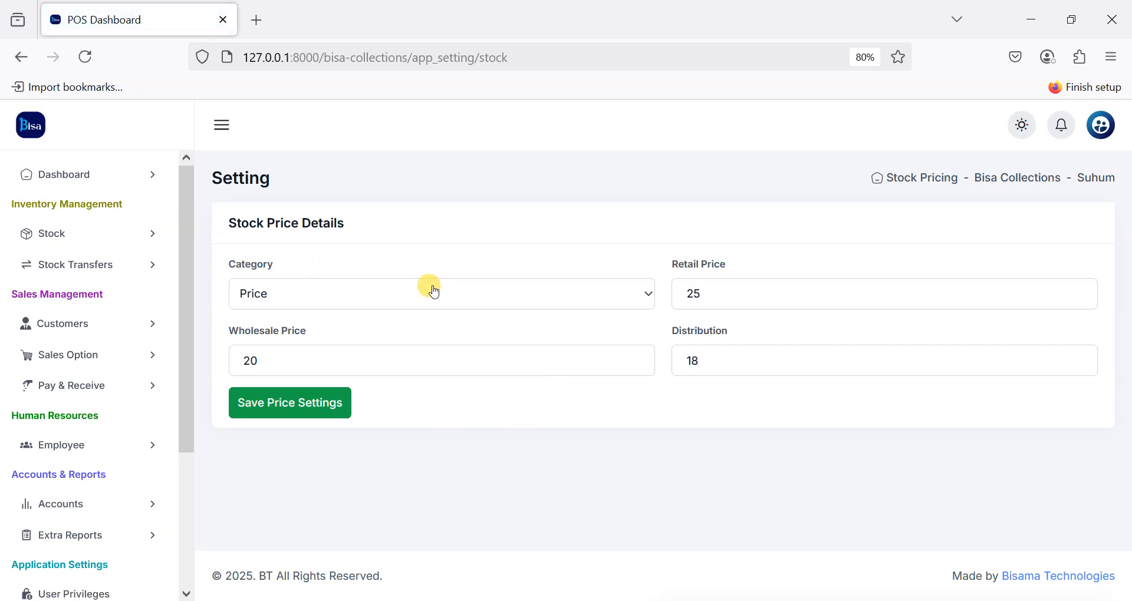
# Step: Try the Percentage pricing category, revert it to Price, then go to Stock > Update Stock
pyautogui.click(374, 299)
pyautogui.click(263, 343)
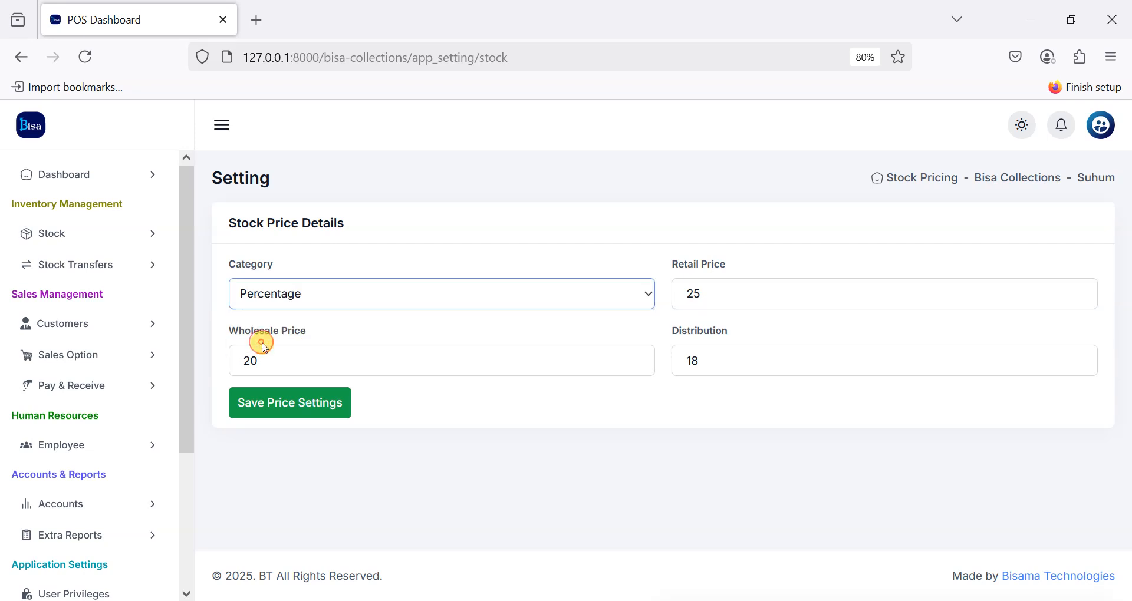
pyautogui.click(702, 289)
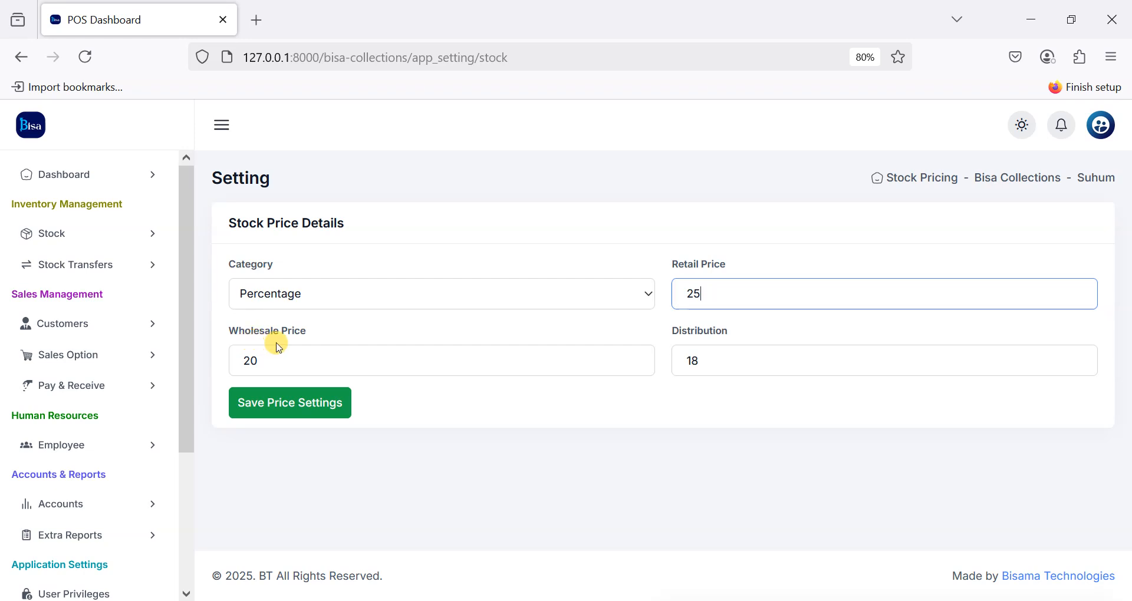
pyautogui.click(514, 284)
pyautogui.click(334, 326)
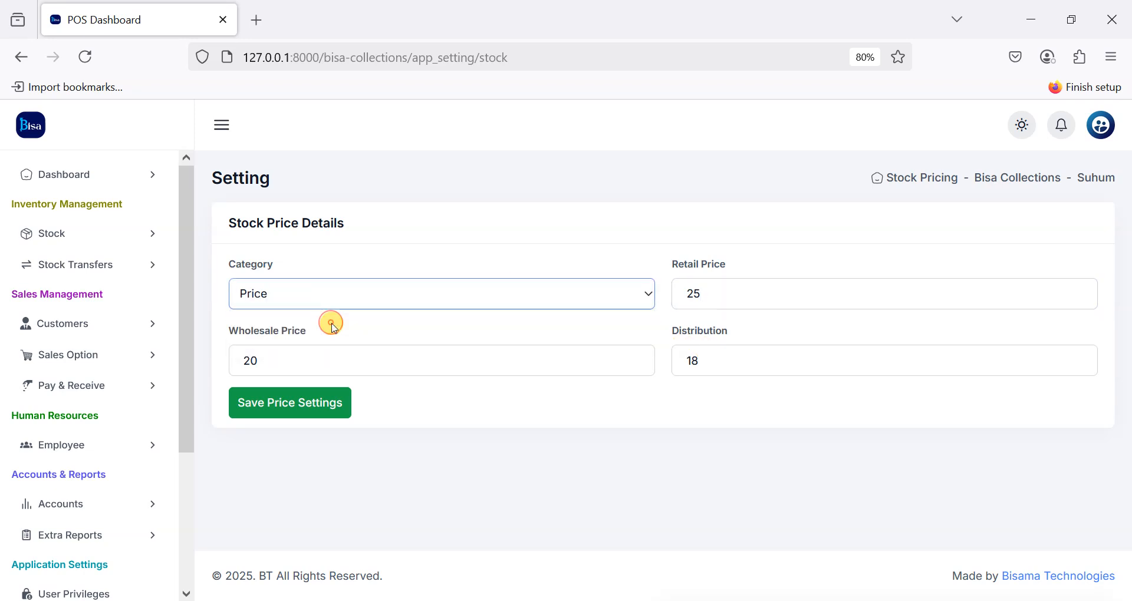
pyautogui.click(734, 305)
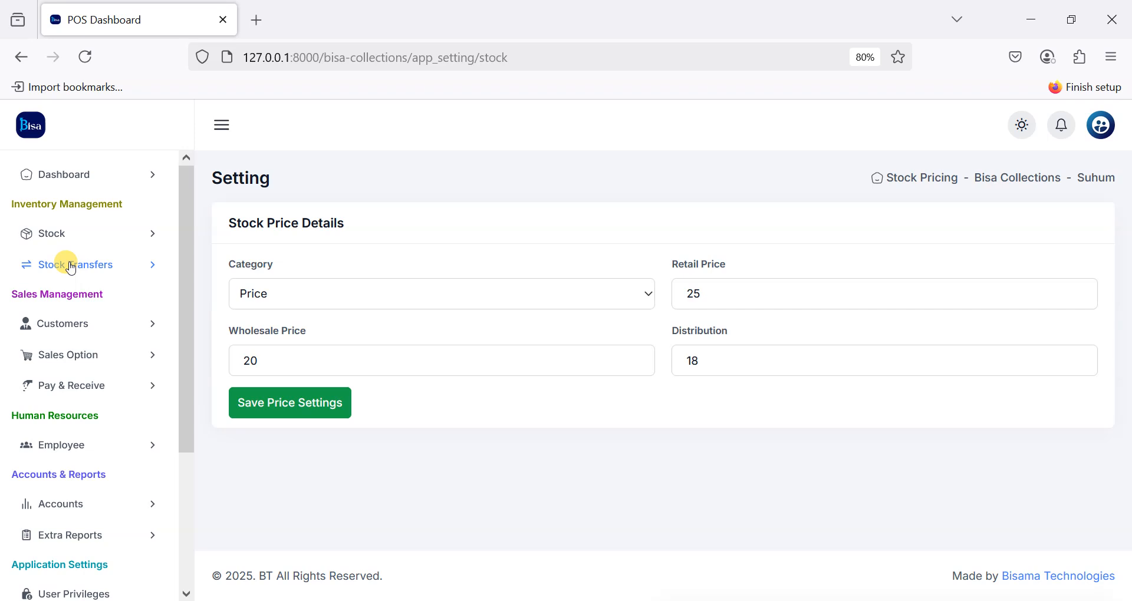
pyautogui.click(100, 236)
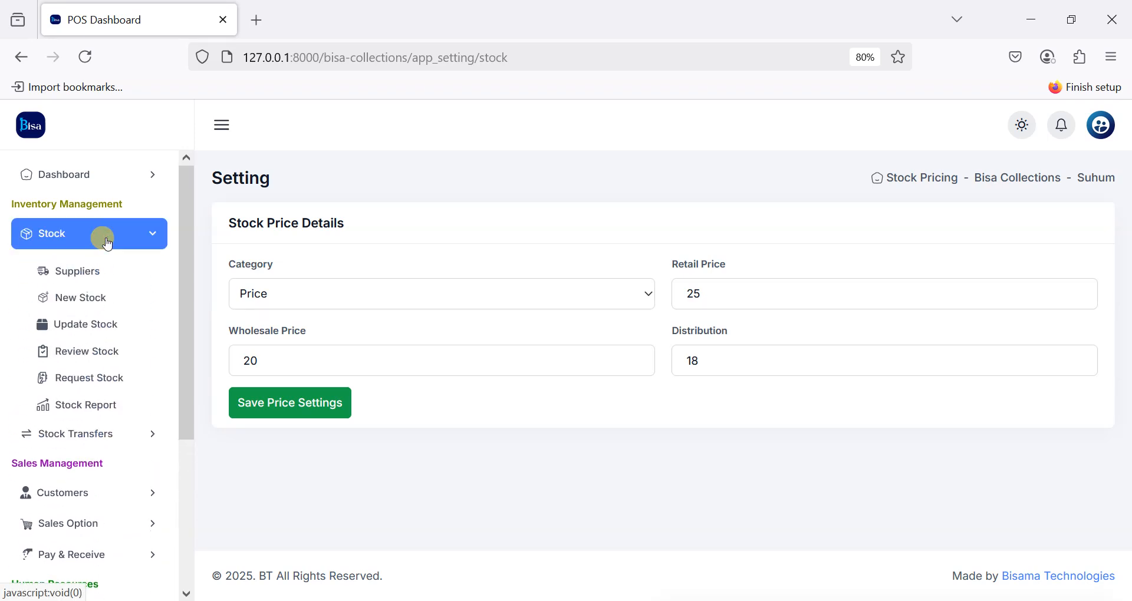
pyautogui.click(72, 323)
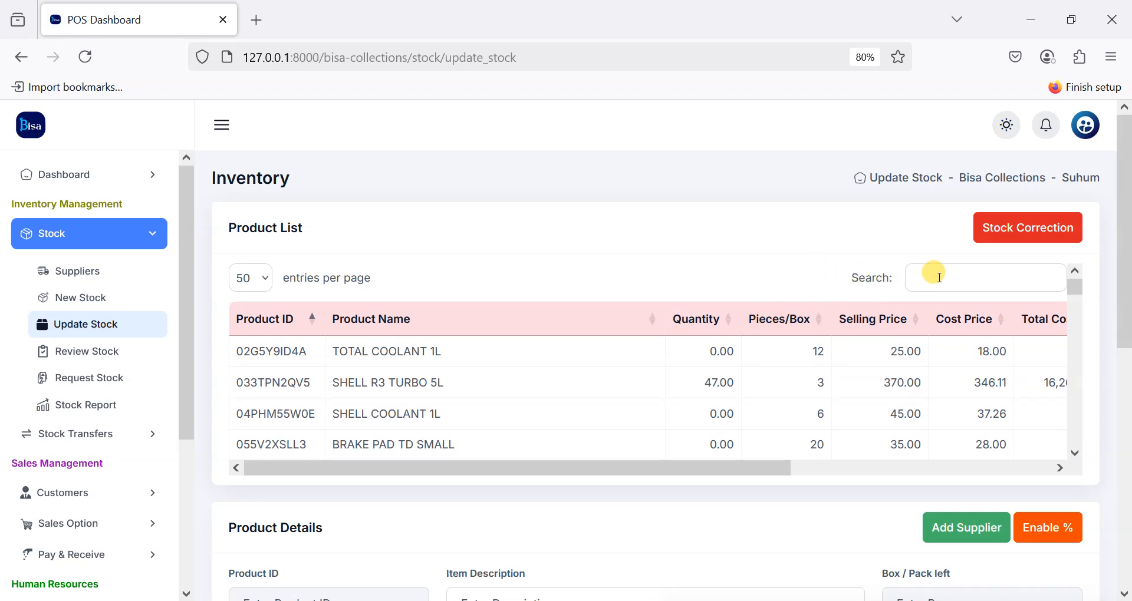
# Step: Search the product list for 'mat b 60m' to filter it down to Matte Board 60mm
pyautogui.click(965, 284)
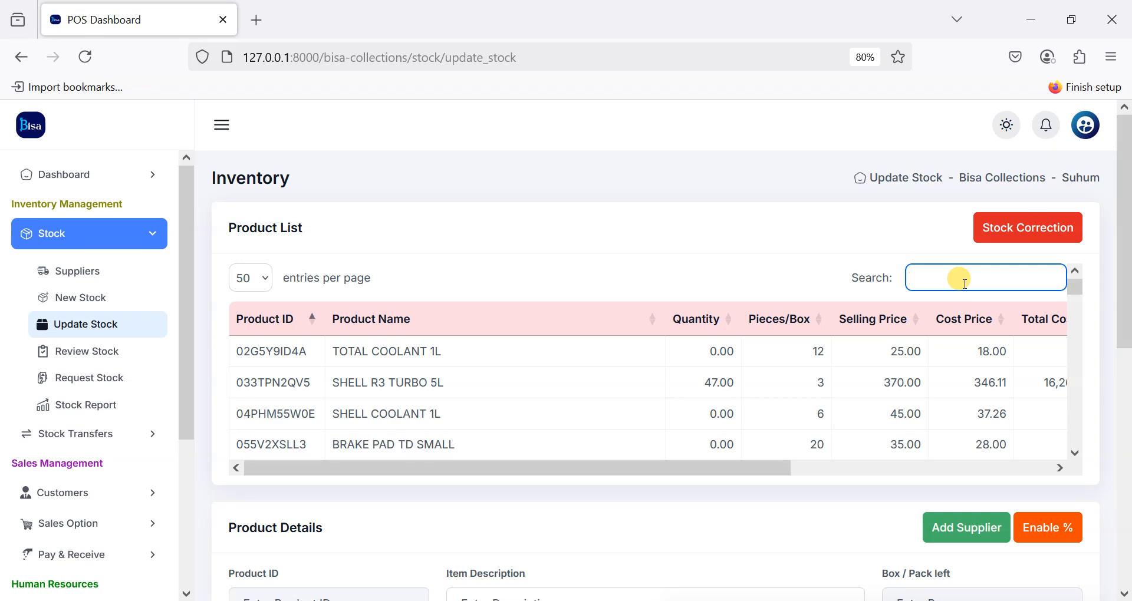
pyautogui.write('board')
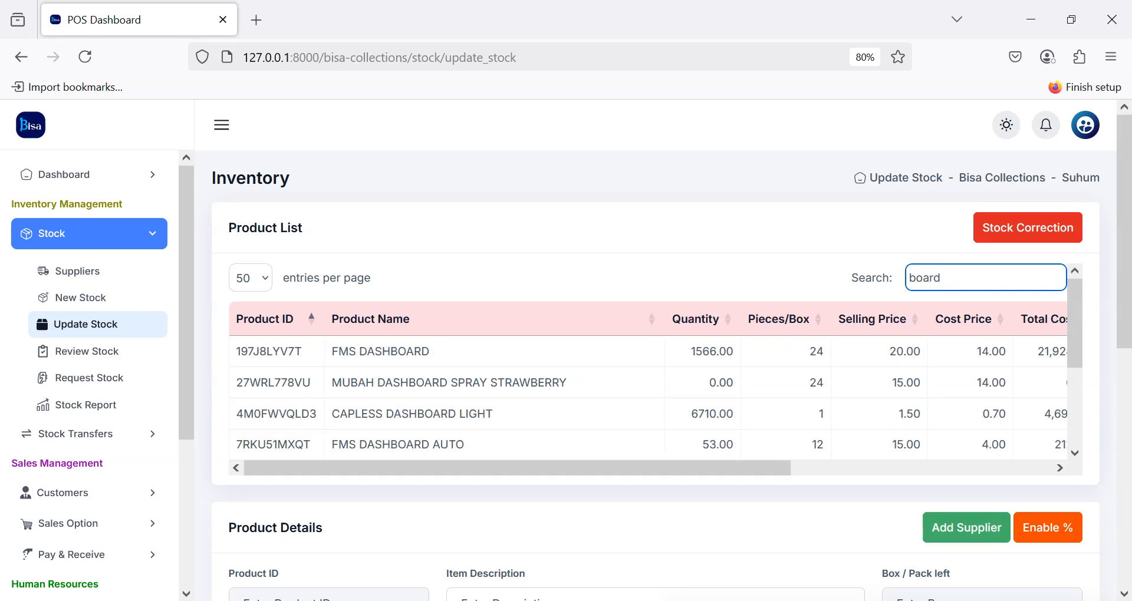
pyautogui.press('BackSpace')
pyautogui.press('BackSpace')
pyautogui.press('BackSpace')
pyautogui.press('BackSpace')
pyautogui.press('BackSpace')
pyautogui.write('mat')
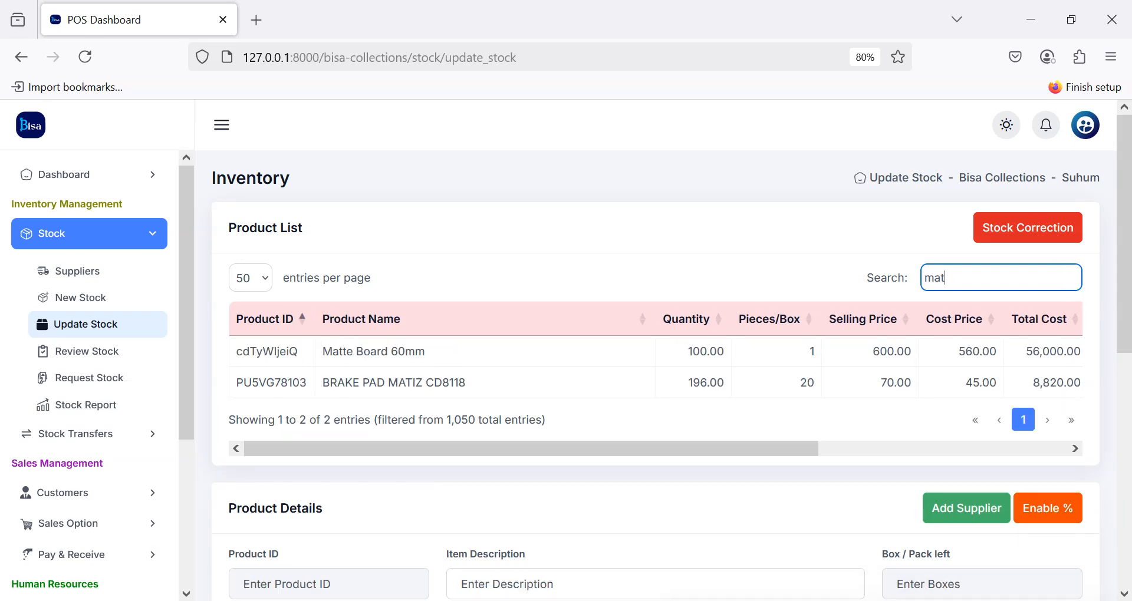
pyautogui.write(' b 60')
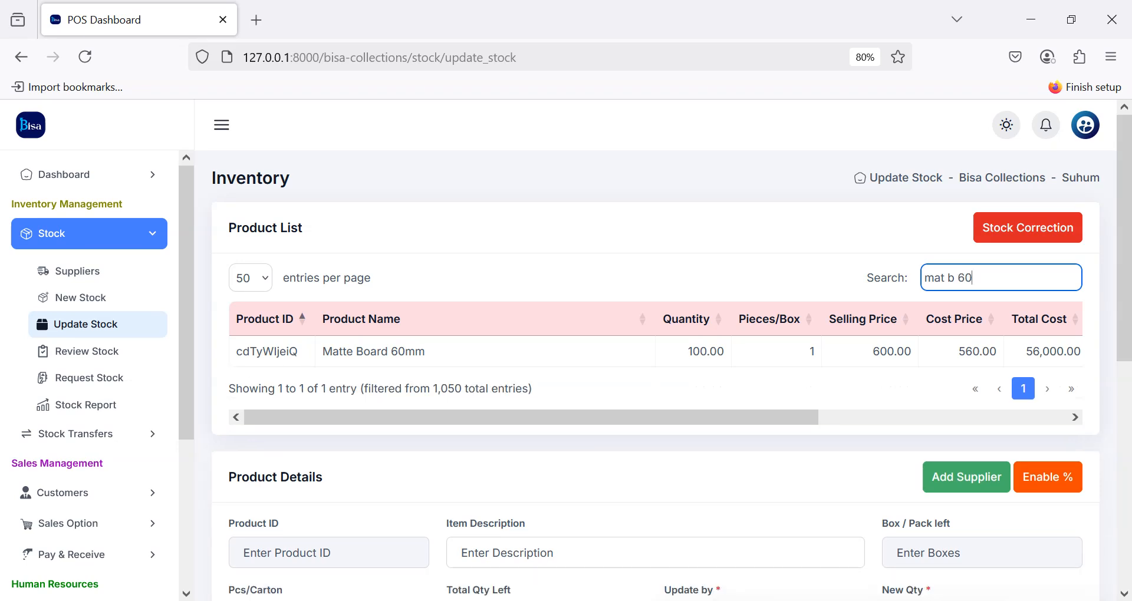
pyautogui.write('m')
# Step: Select Matte Board 60mm, enter 19 as the new quantity, and update the product
pyautogui.click(554, 351)
pyautogui.scroll(-3, 548, 346)
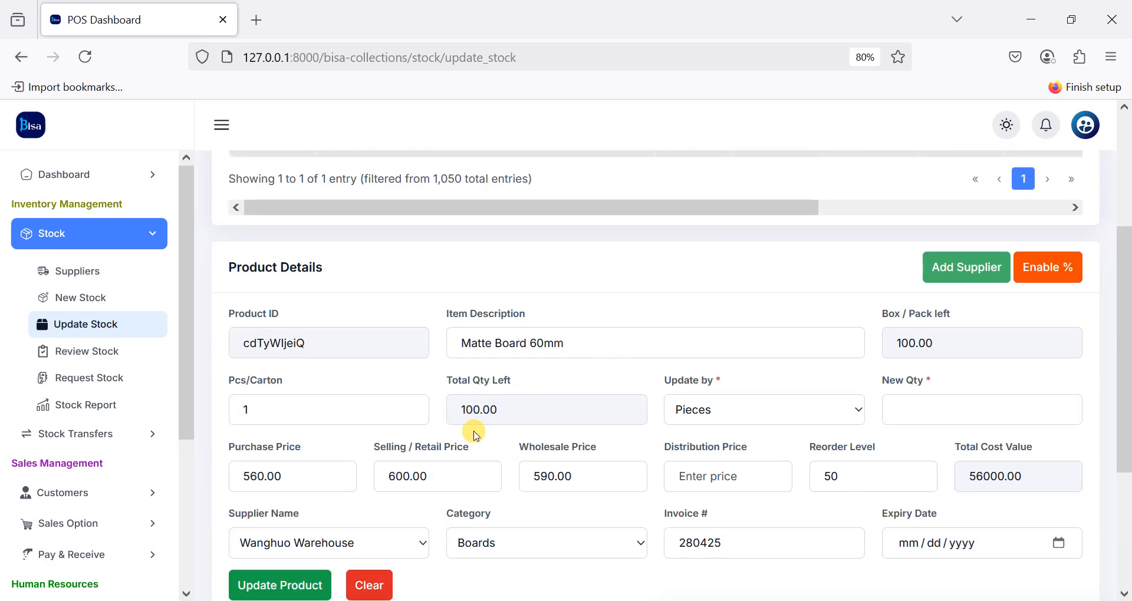
pyautogui.click(922, 420)
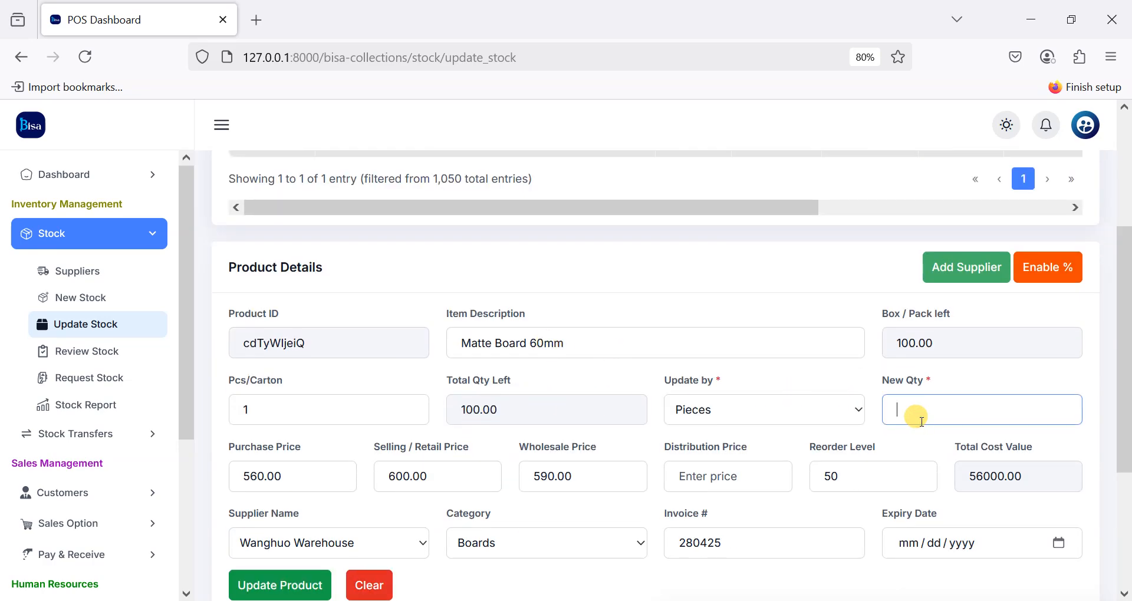
pyautogui.write('0')
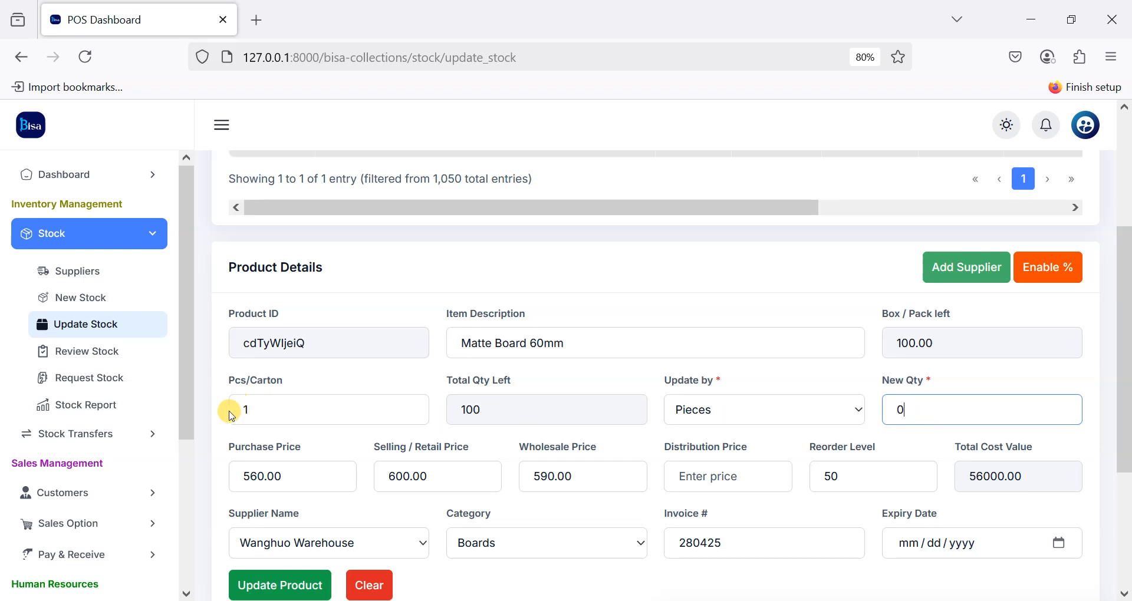
pyautogui.click(300, 470)
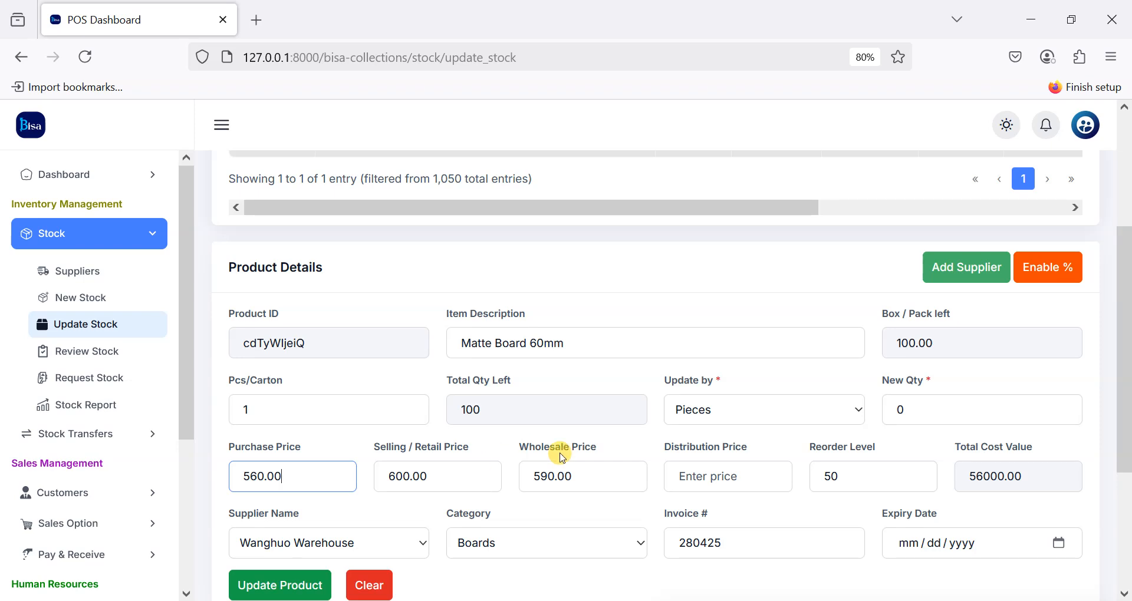
pyautogui.moveTo(597, 471)
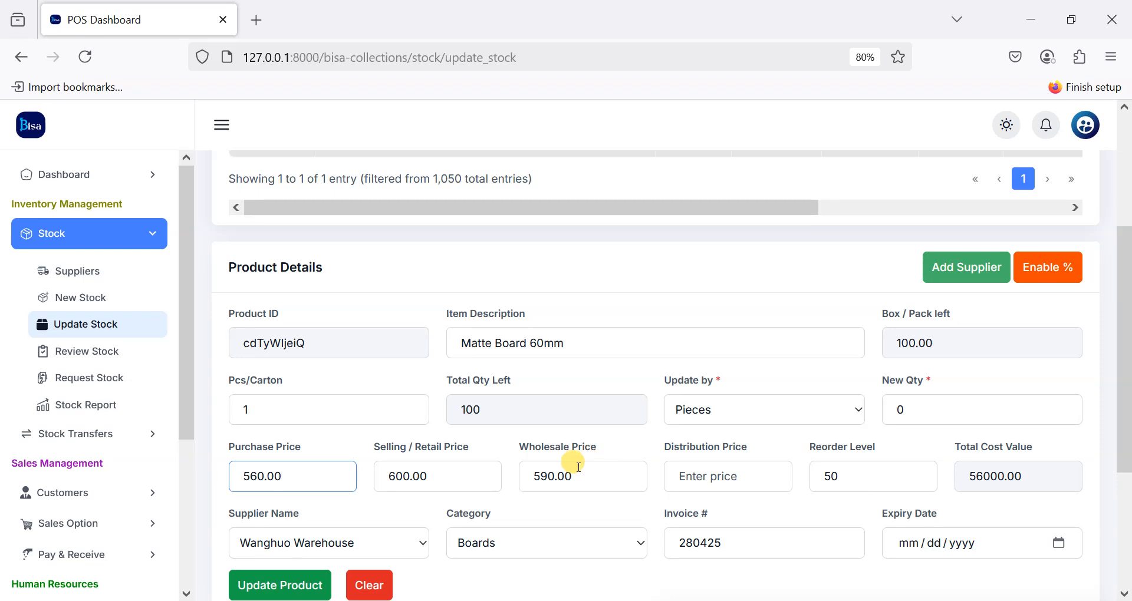
pyautogui.click(943, 406)
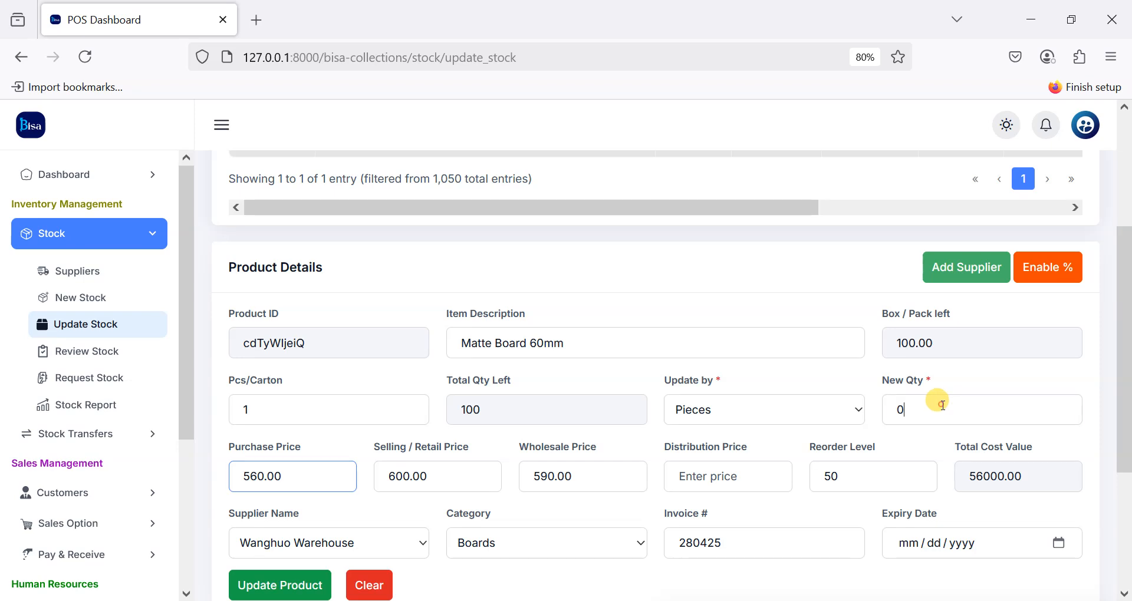
pyautogui.press('BackSpace')
pyautogui.write('19')
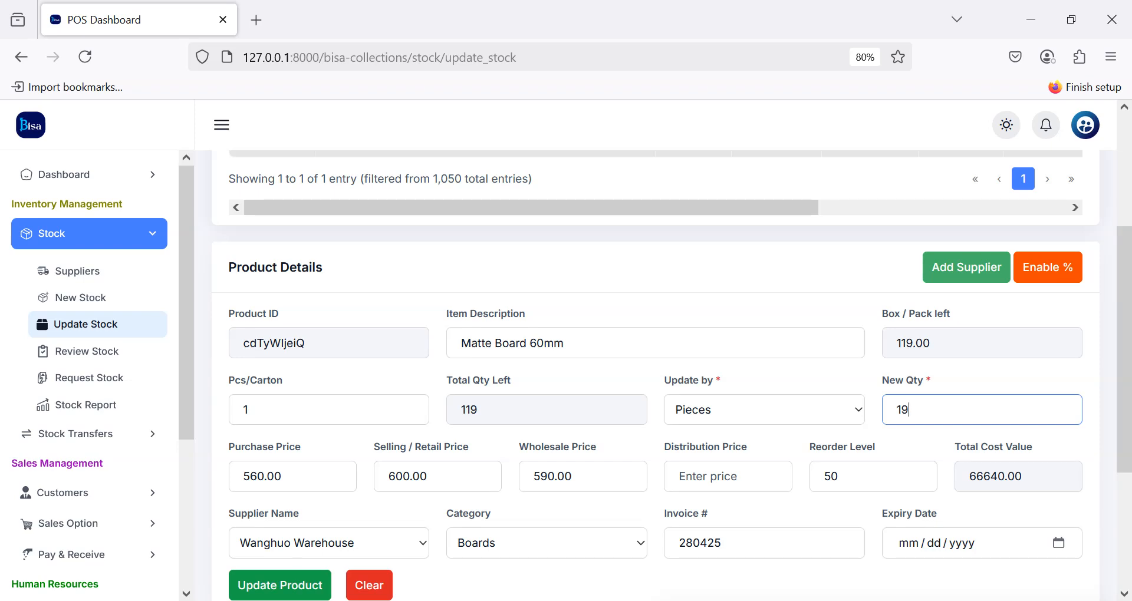
pyautogui.click(291, 593)
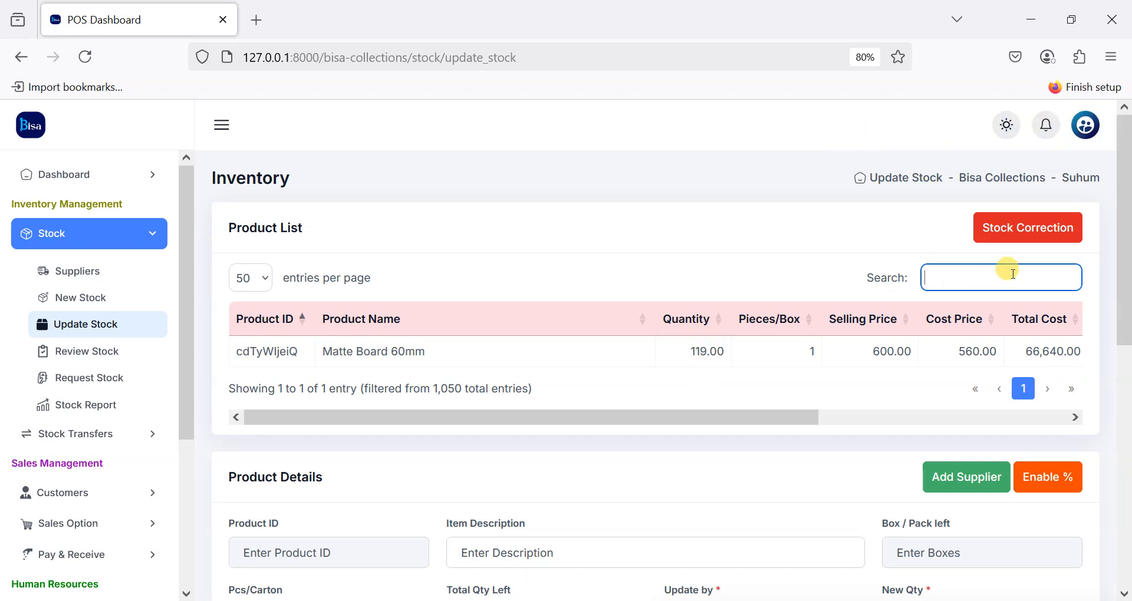
# Step: Search for 'mat b' and load Matte Board 60mm into the product details
pyautogui.press('BackSpace')
pyautogui.write('nat')
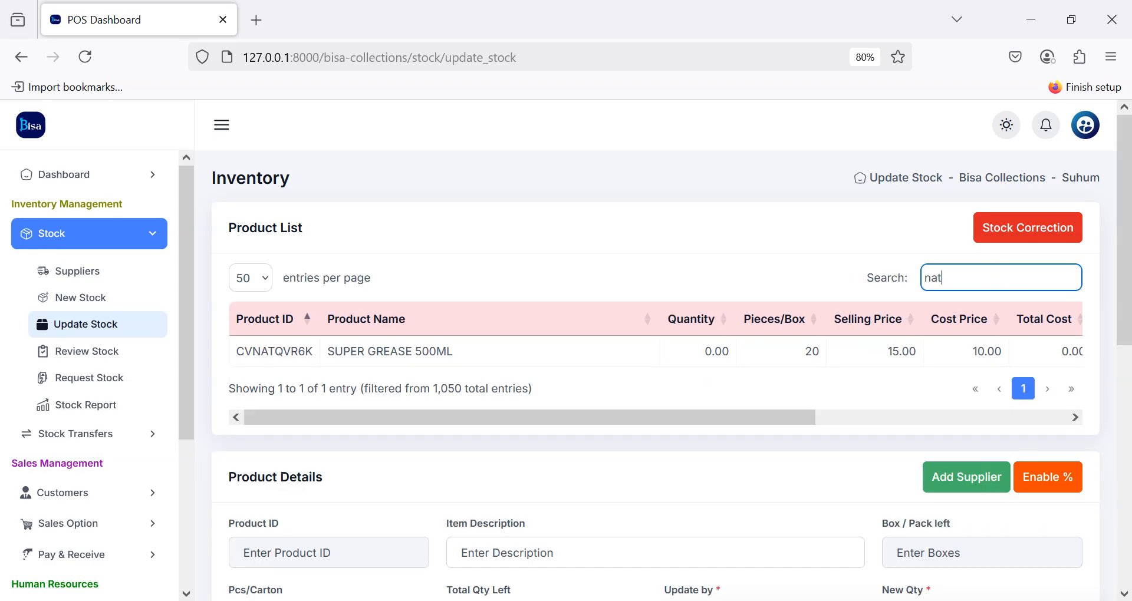
pyautogui.press('BackSpace')
pyautogui.press('BackSpace')
pyautogui.press('BackSpace')
pyautogui.write('mt bo')
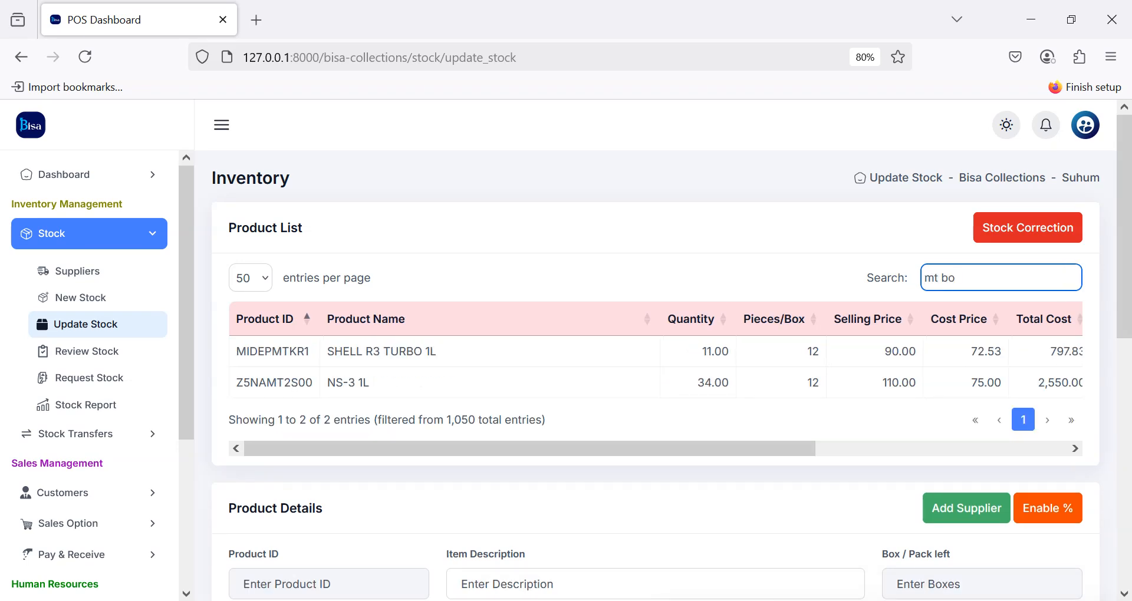
pyautogui.write('a')
pyautogui.press('BackSpace')
pyautogui.press('BackSpace')
pyautogui.press('BackSpace')
pyautogui.press('BackSpace')
pyautogui.press('BackSpace')
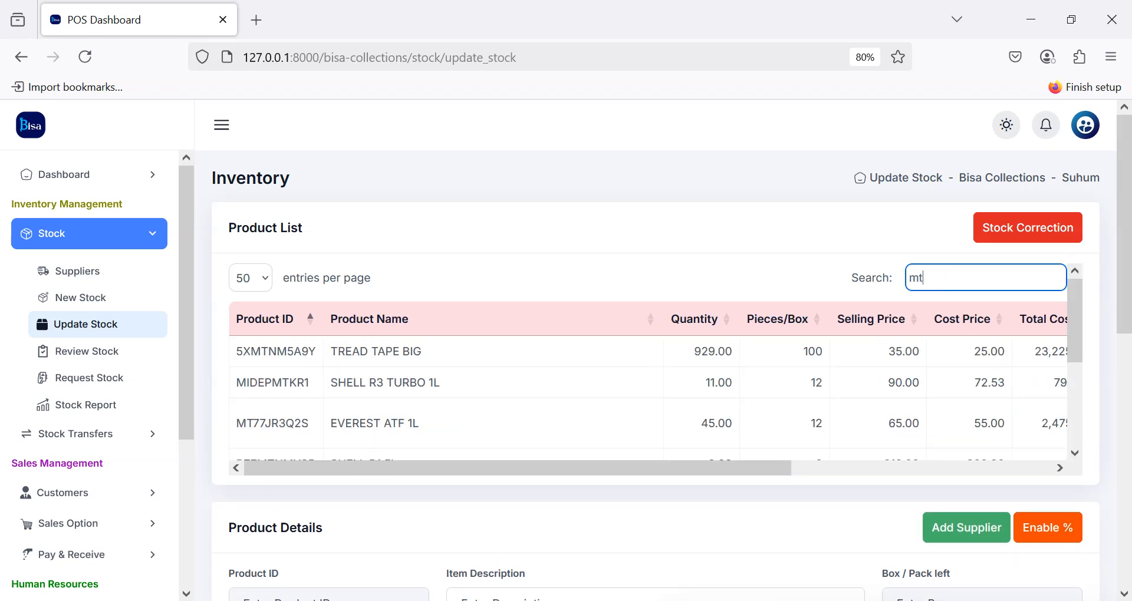
pyautogui.write('at b')
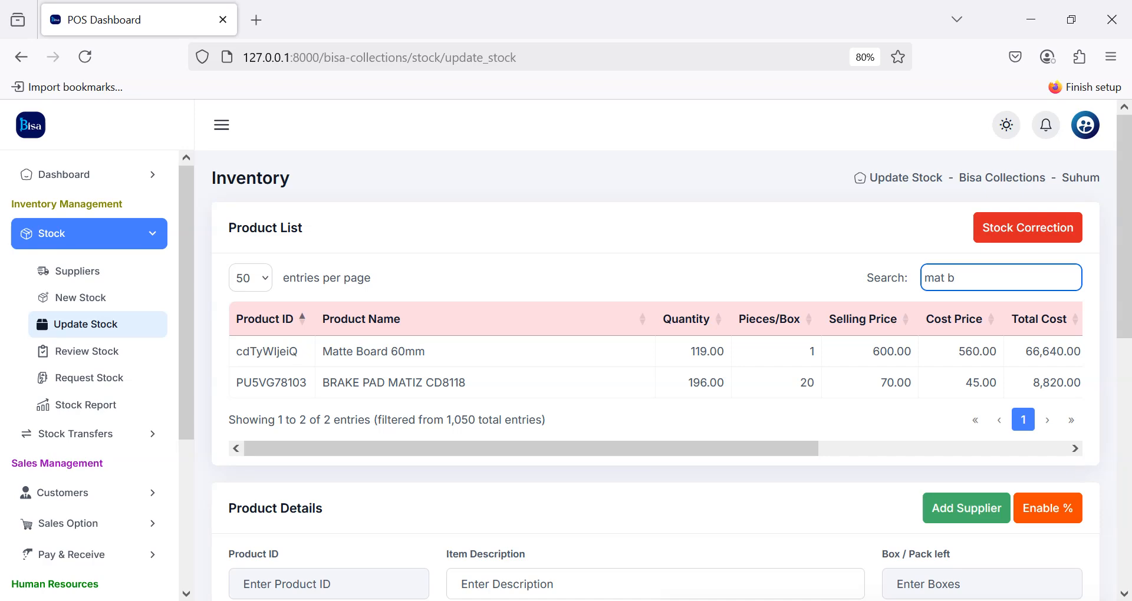
pyautogui.click(498, 362)
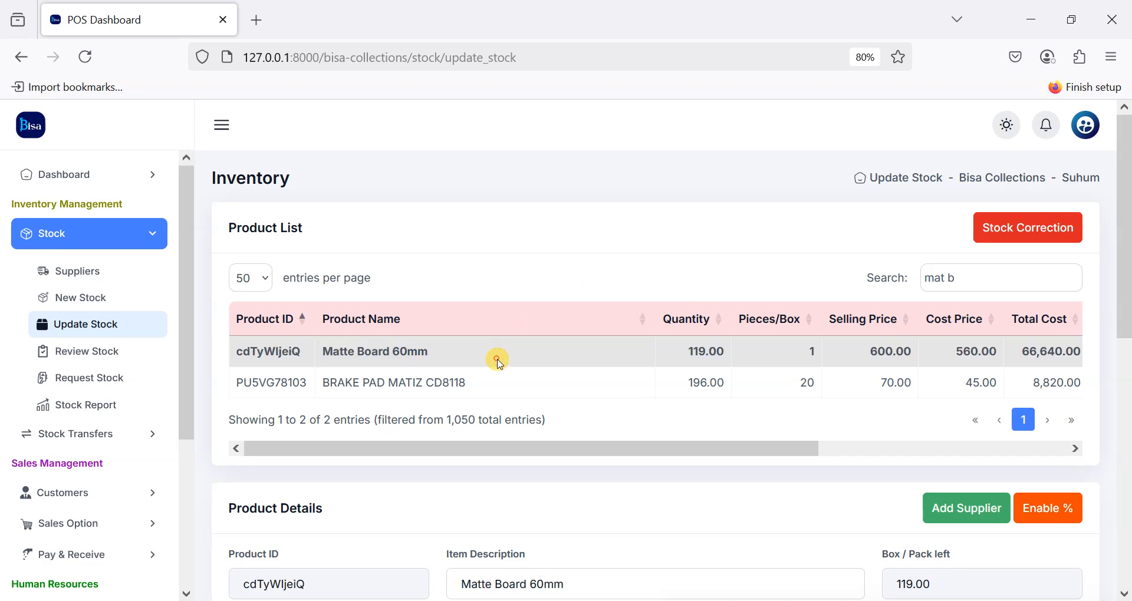
# Step: Set purchase price 570, selling price 610 and wholesale price 600, adding no quantity, and update
pyautogui.scroll(-5, 472, 375)
pyautogui.click(989, 370)
pyautogui.write('0')
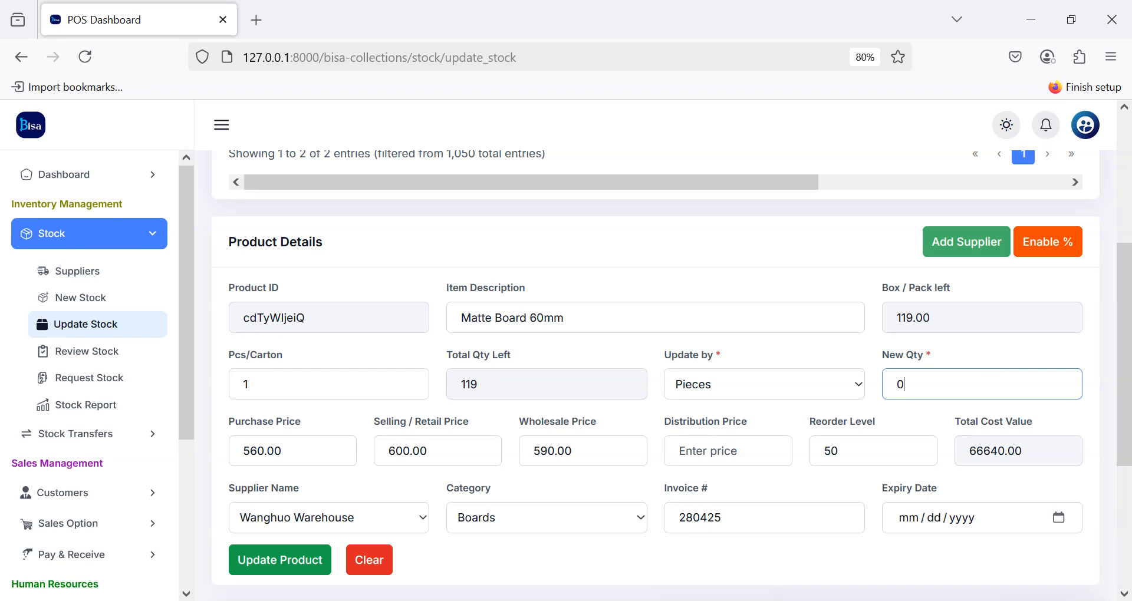
pyautogui.click(301, 447)
pyautogui.press('BackSpace')
pyautogui.press('BackSpace')
pyautogui.press('BackSpace')
pyautogui.press('BackSpace')
pyautogui.write('570')
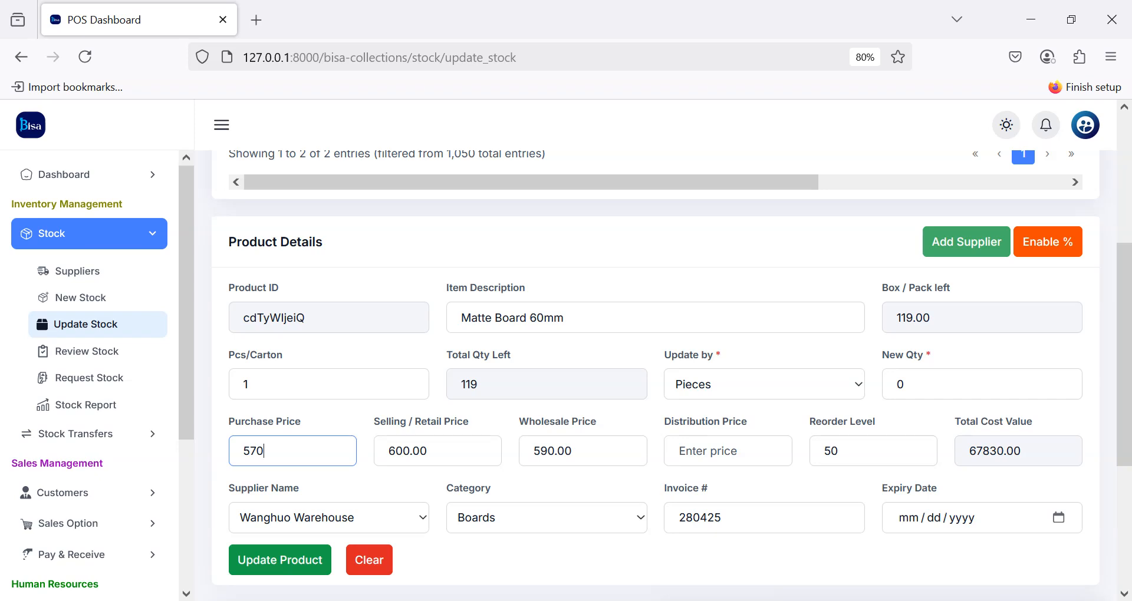
pyautogui.click(943, 384)
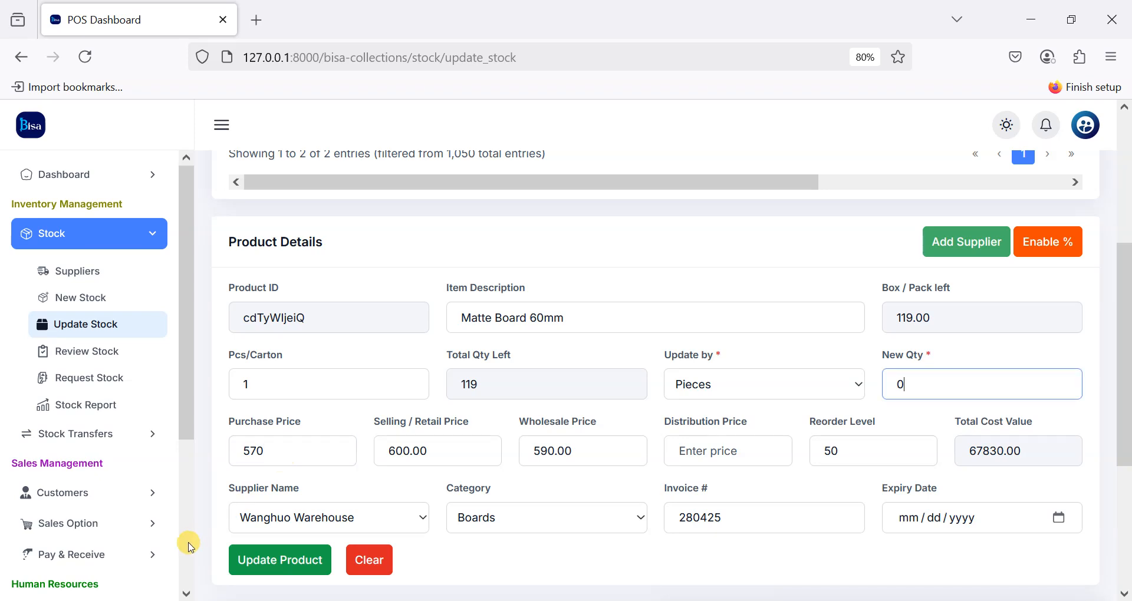
pyautogui.click(420, 451)
pyautogui.press('BackSpace')
pyautogui.press('BackSpace')
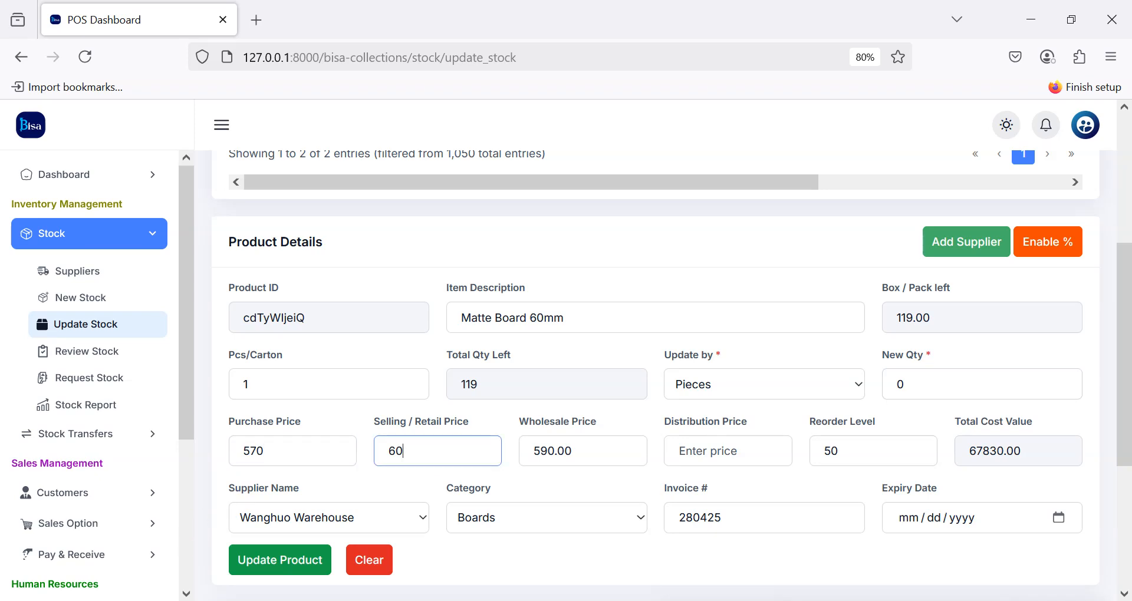
pyautogui.click(552, 453)
pyautogui.press('BackSpace')
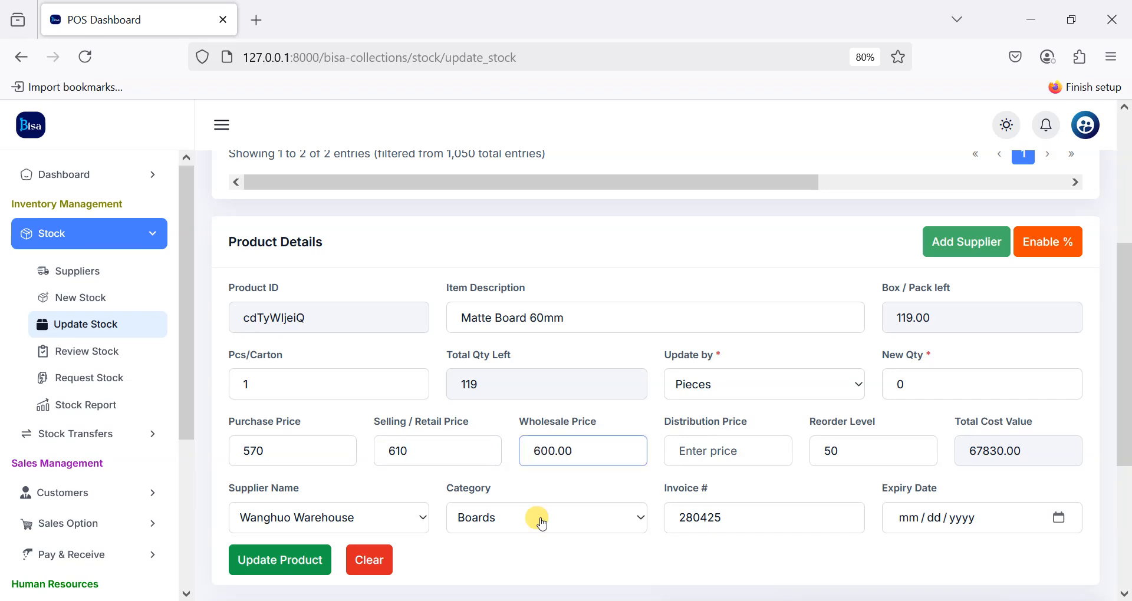
pyautogui.click(284, 560)
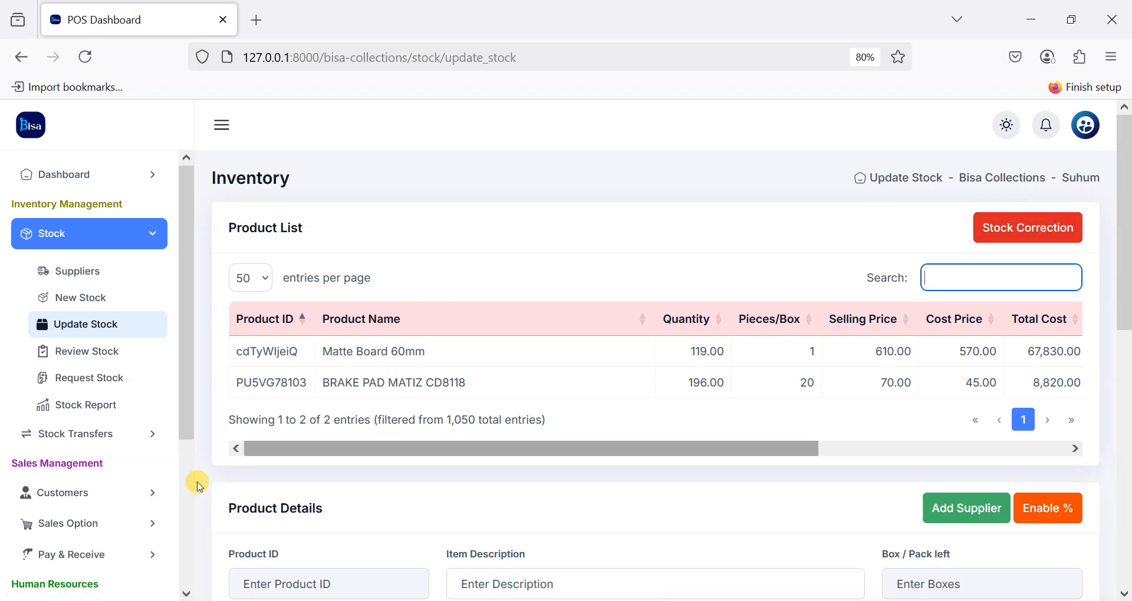
pyautogui.scroll(-4, 59, 471)
# Step: Open User Privileges and view the Manager account's privilege checkboxes
pyautogui.click(44, 548)
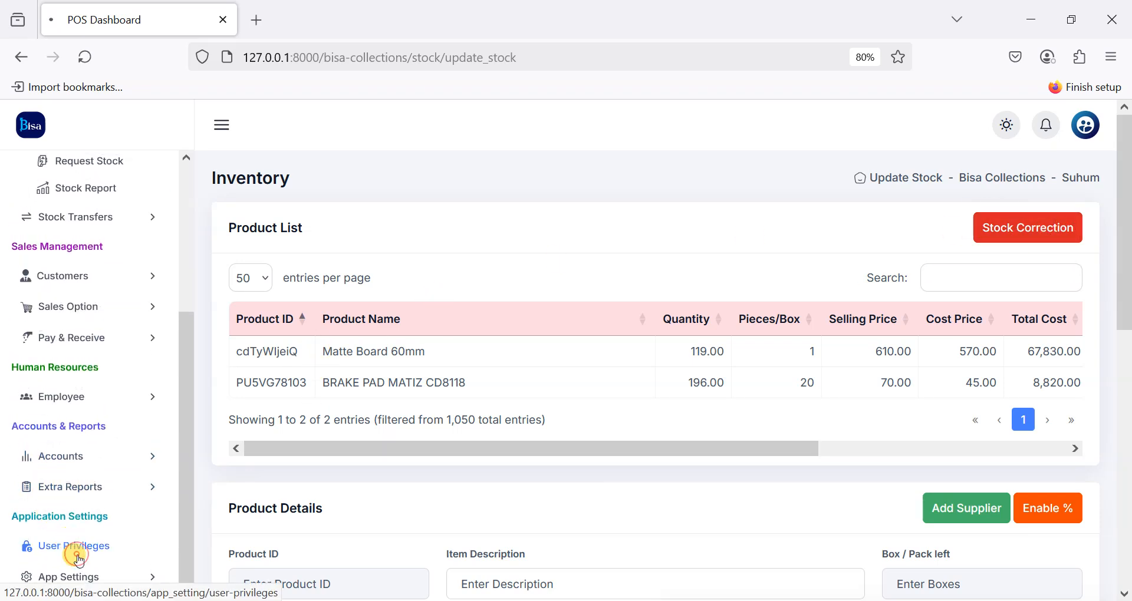
pyautogui.scroll(-3, 518, 323)
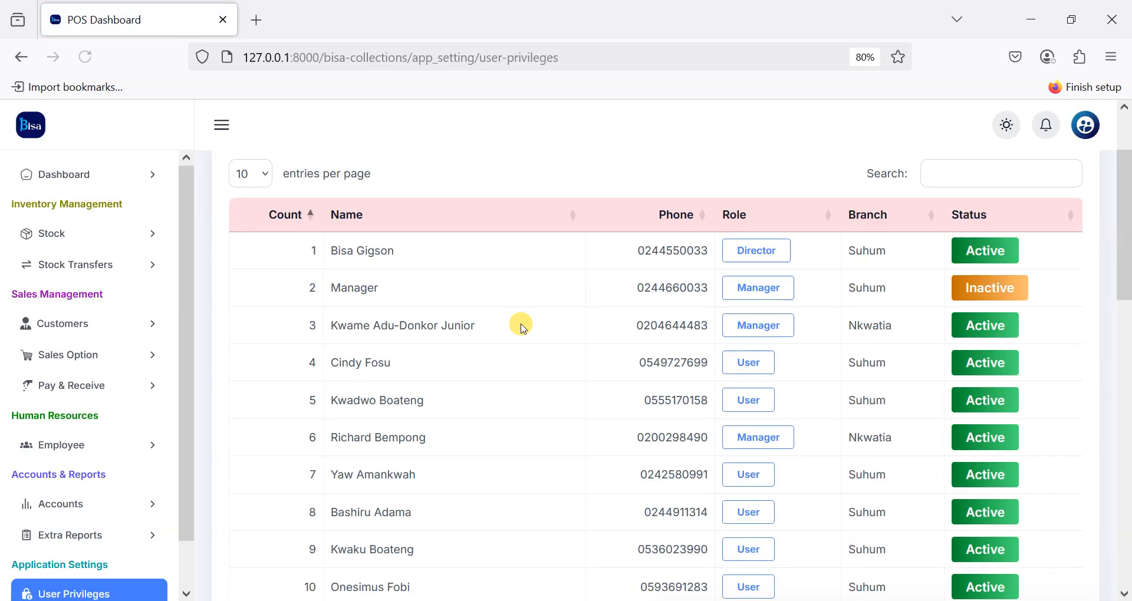
pyautogui.click(434, 243)
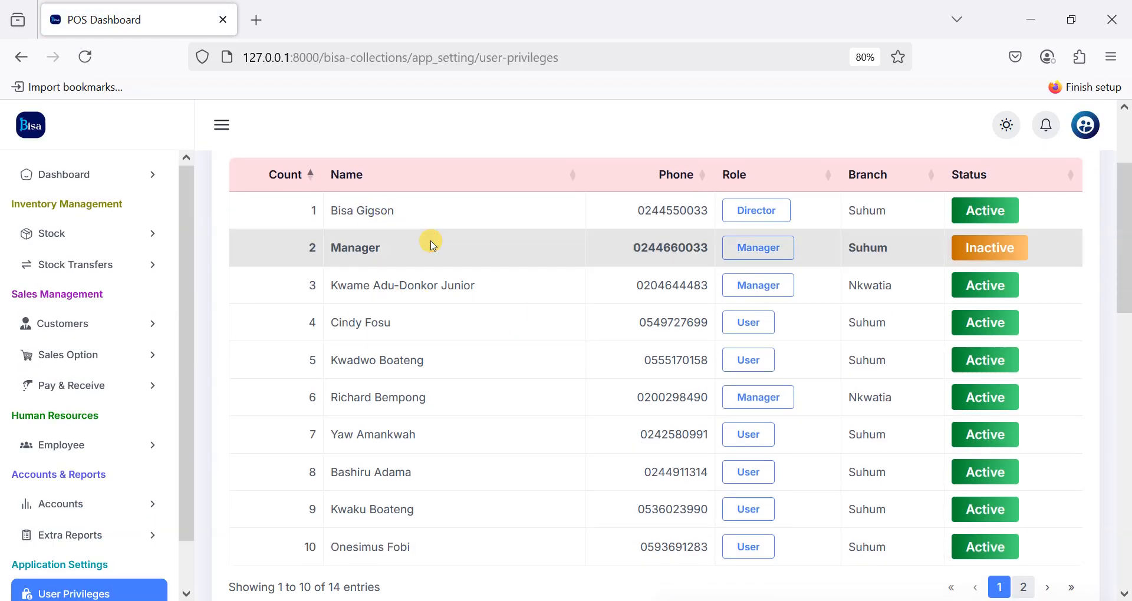
pyautogui.scroll(-1, 413, 254)
pyautogui.scroll(6, 526, 344)
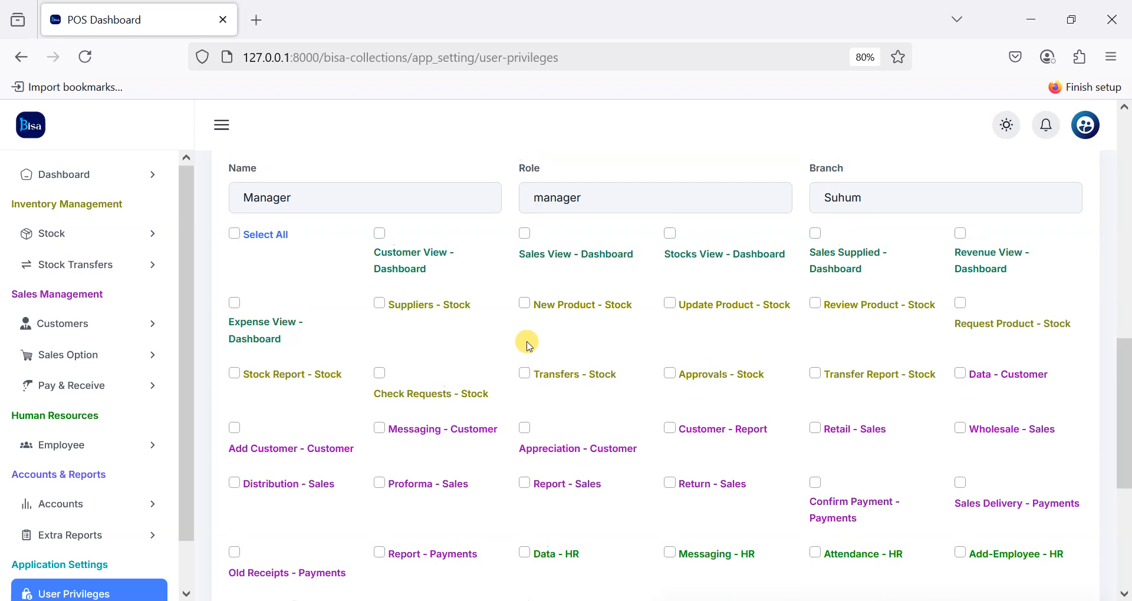
pyautogui.scroll(4, 529, 346)
# Step: Check the Director account's privileges, then return to review the Manager's
pyautogui.click(452, 370)
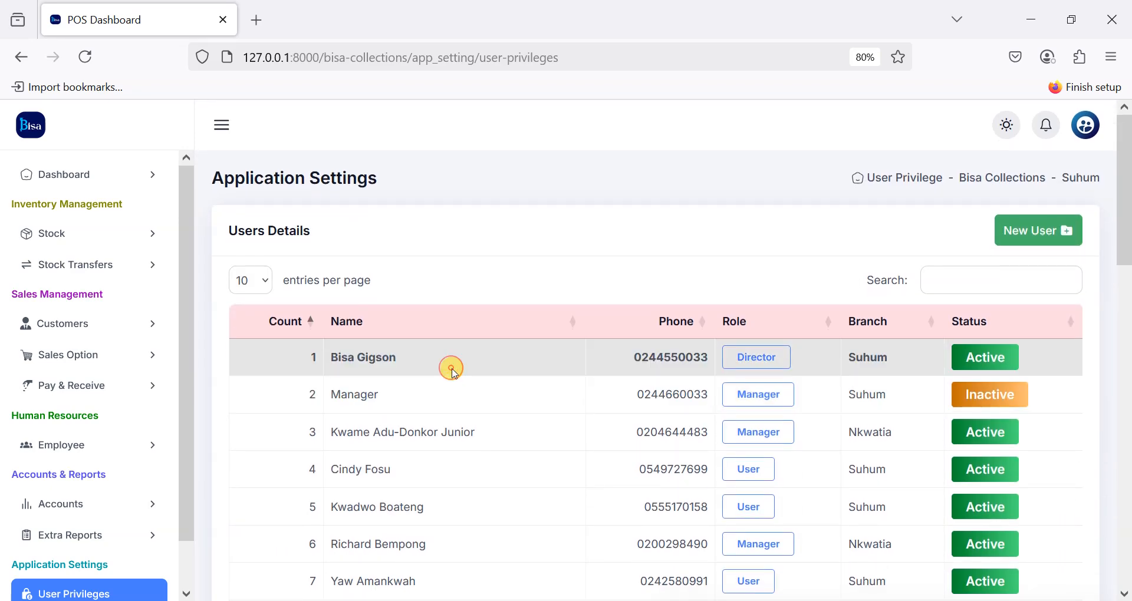
pyautogui.click(422, 394)
pyautogui.scroll(-10, 416, 387)
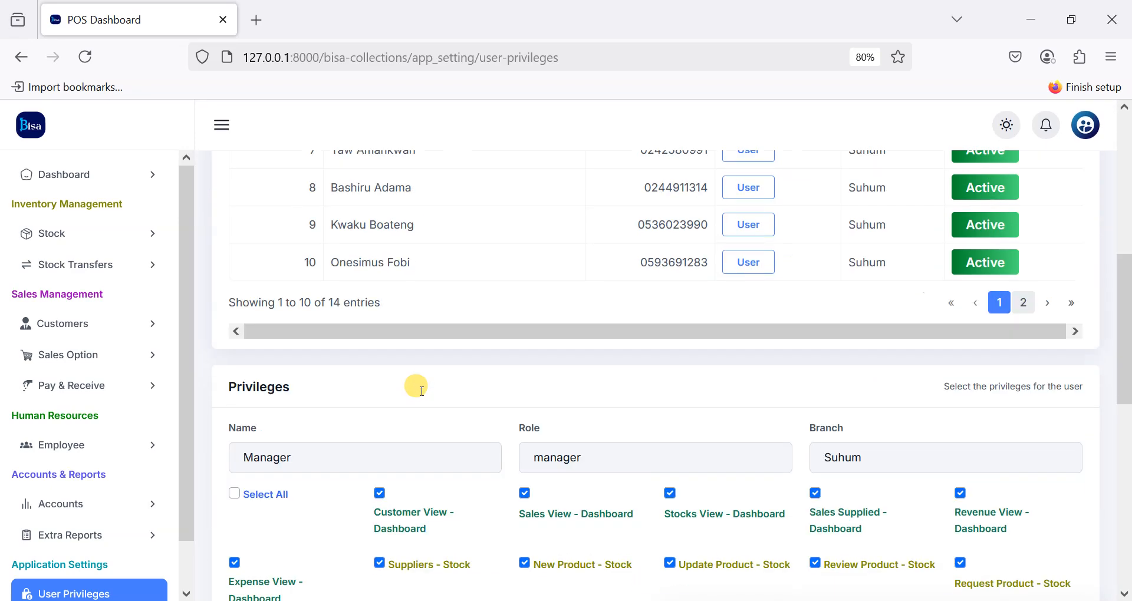
pyautogui.scroll(8, 415, 386)
pyautogui.scroll(-5, 422, 394)
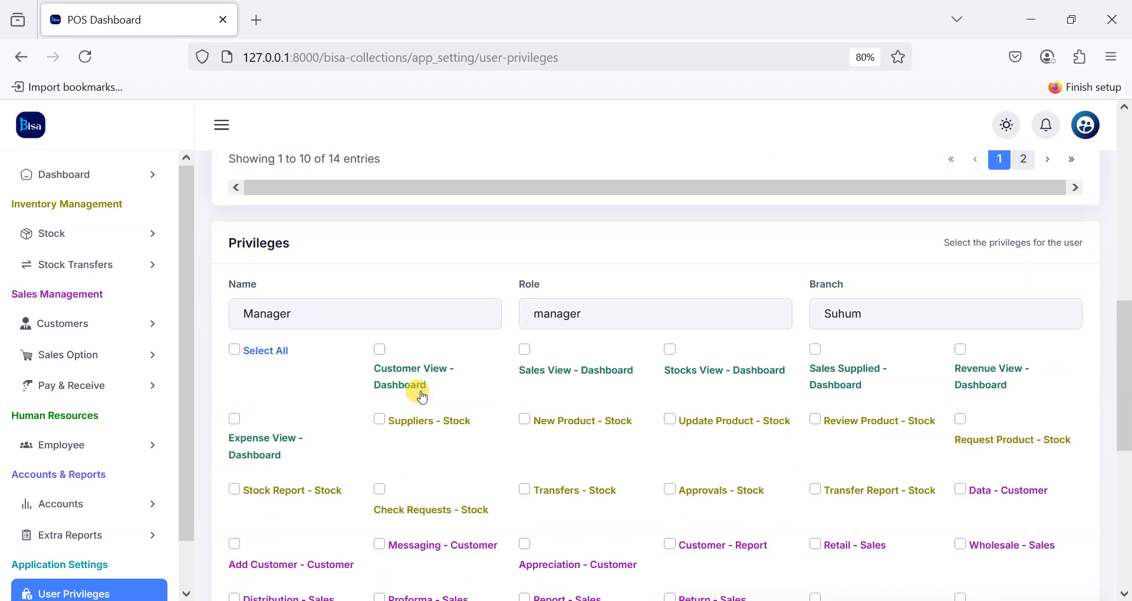
pyautogui.scroll(-2, 519, 401)
pyautogui.scroll(-4, 560, 410)
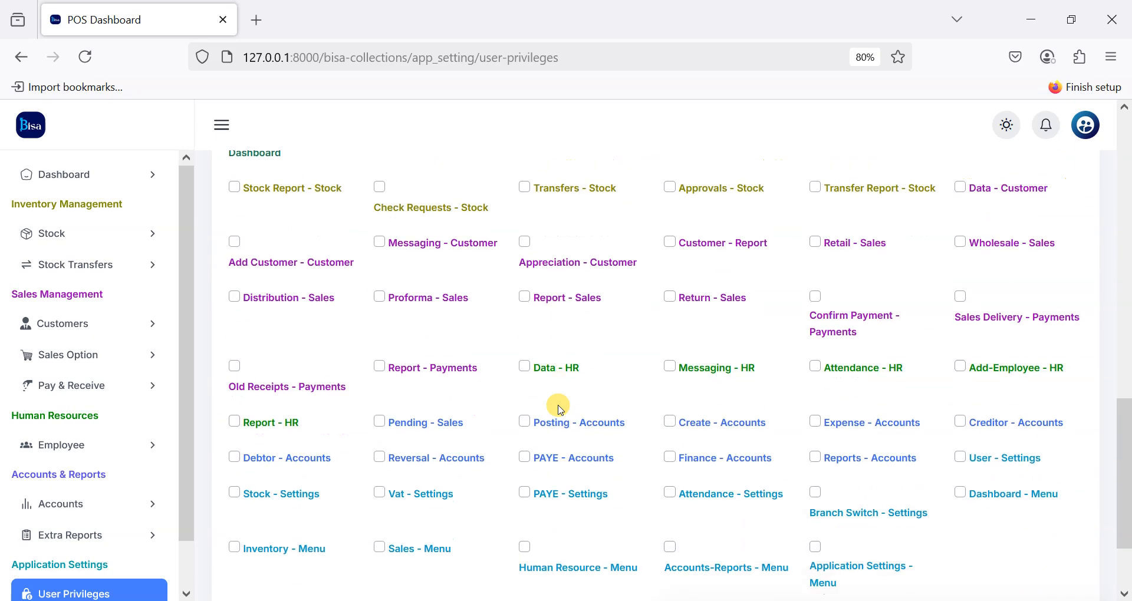
pyautogui.scroll(4, 560, 407)
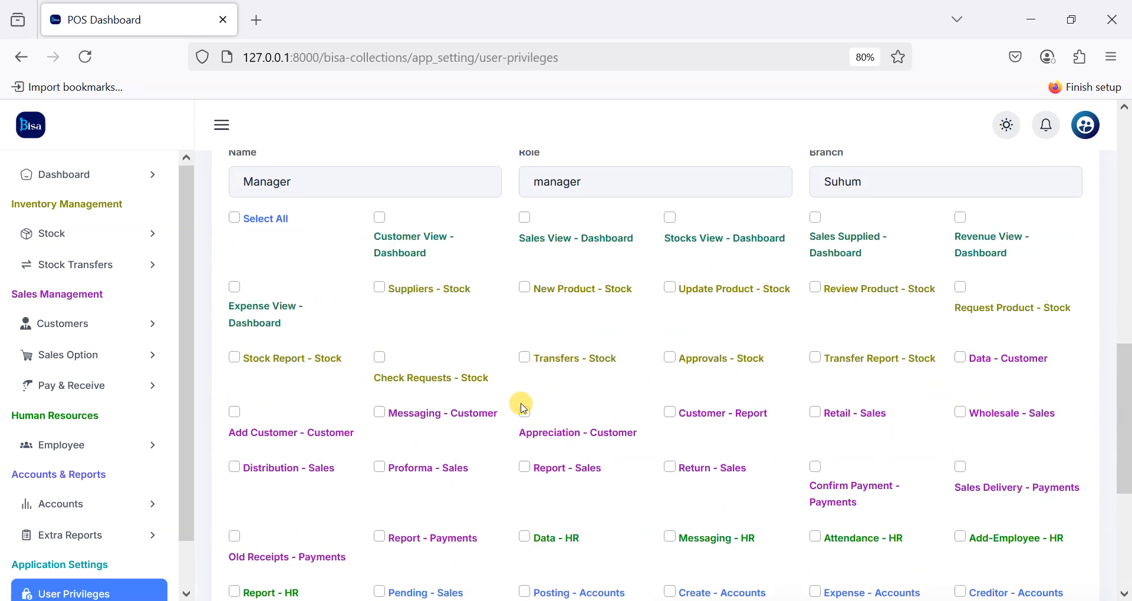
pyautogui.scroll(-1, 31, 384)
pyautogui.scroll(1, 25, 510)
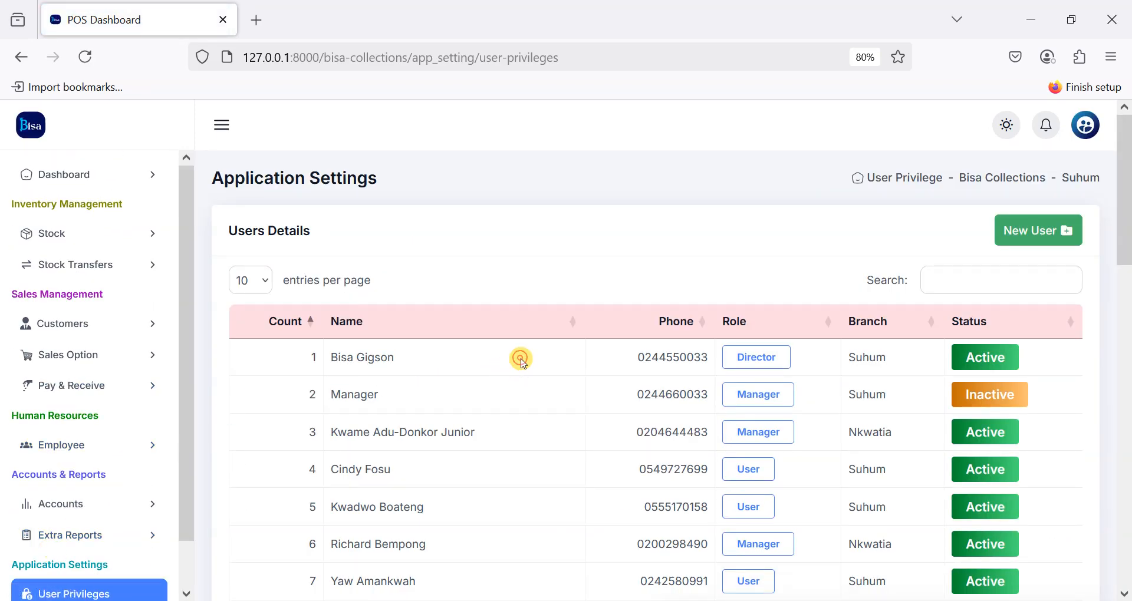
pyautogui.click(522, 359)
pyautogui.scroll(-5, 802, 352)
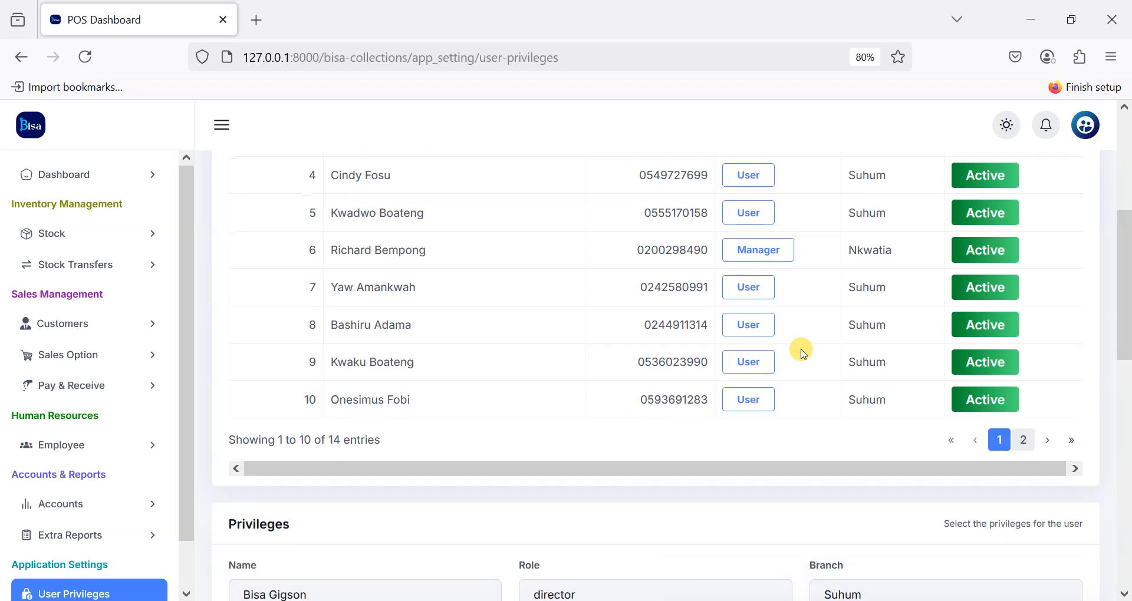
pyautogui.scroll(-10, 802, 352)
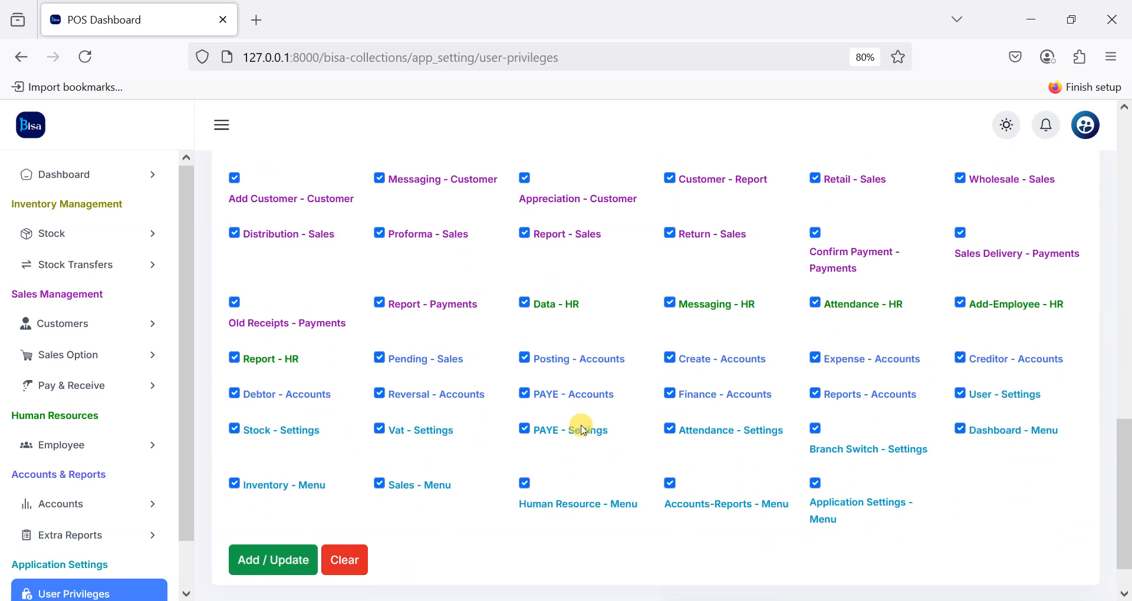
pyautogui.scroll(10, 581, 425)
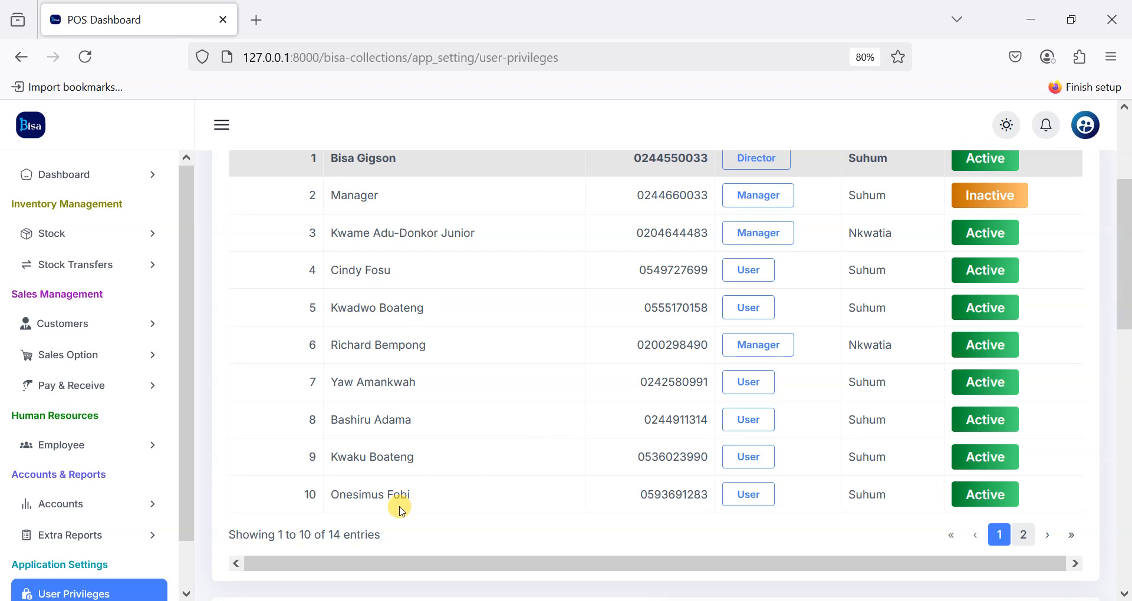
pyautogui.click(462, 503)
pyautogui.scroll(-5, 528, 566)
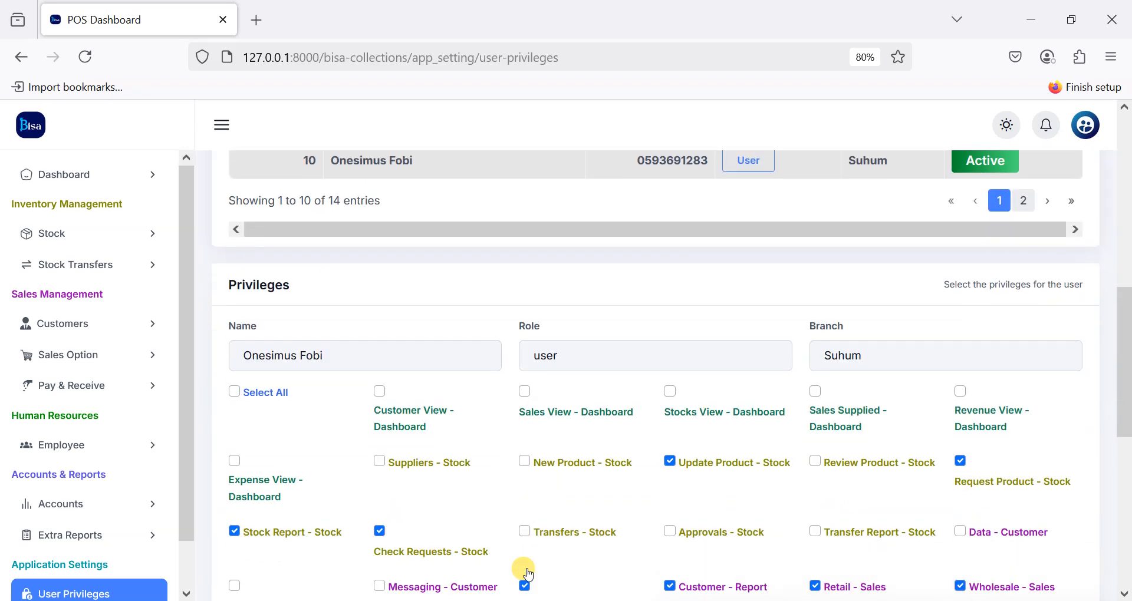
pyautogui.scroll(-3, 529, 575)
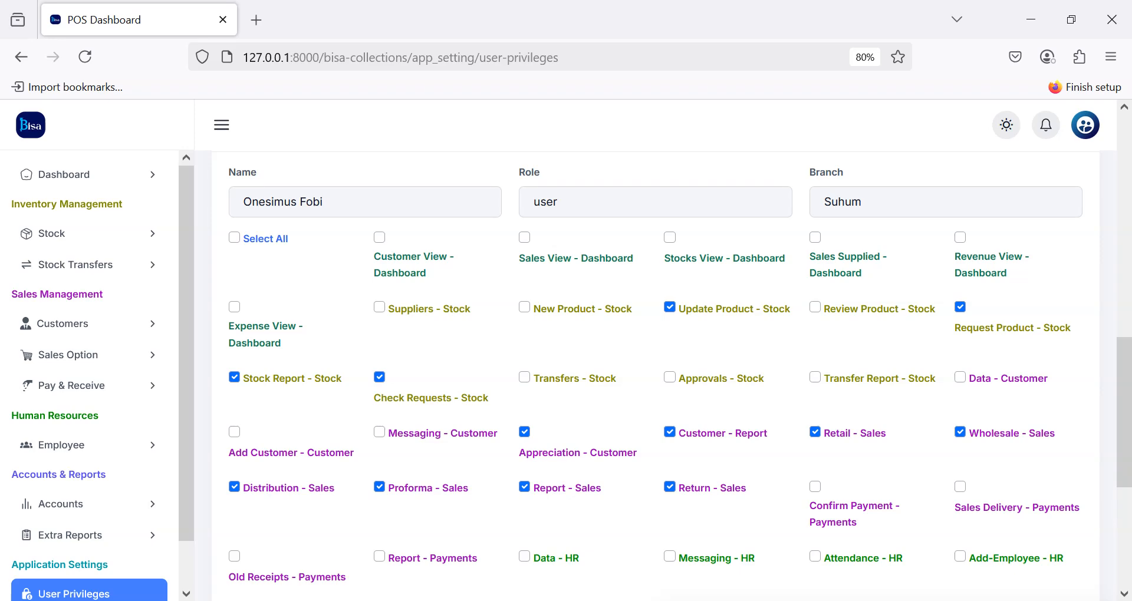
pyautogui.scroll(10, 51, 235)
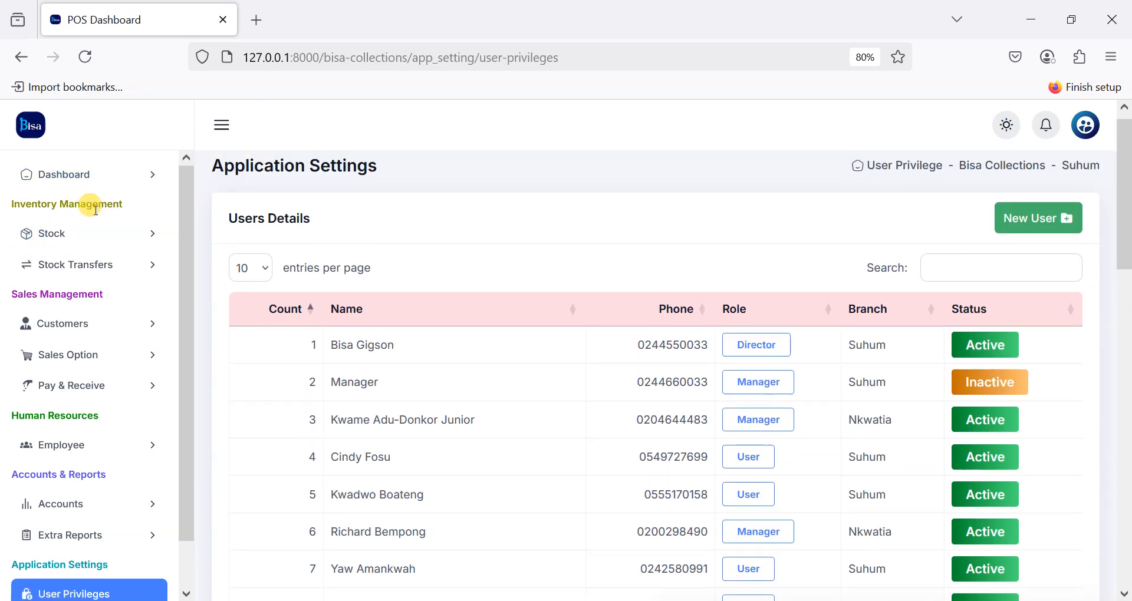
# Step: Go to Stock > Update Stock and open the Stock Correction page
pyautogui.click(72, 232)
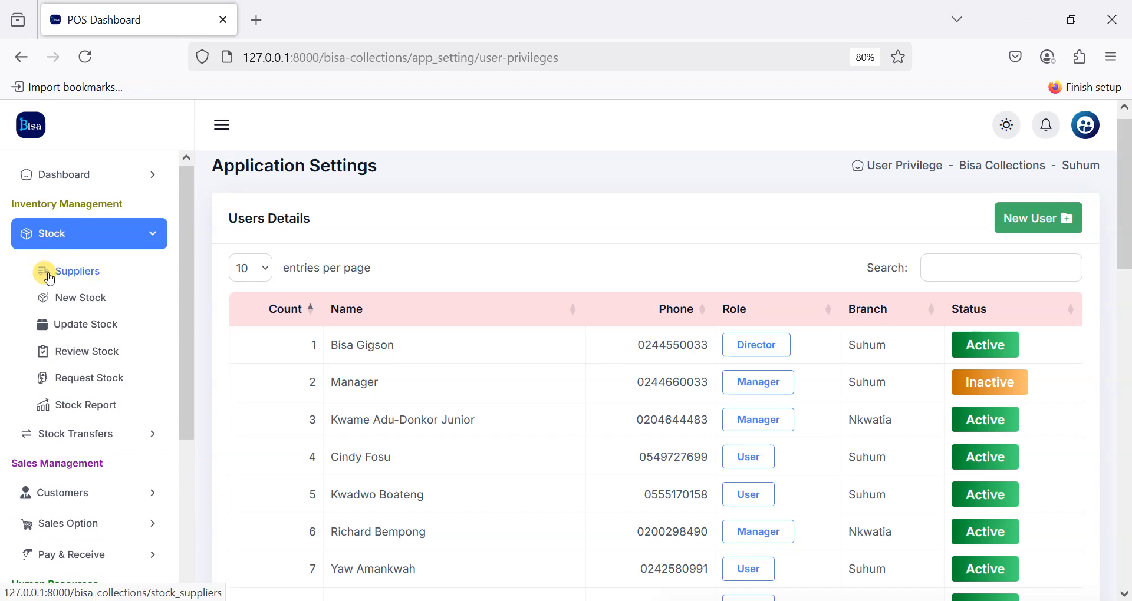
pyautogui.click(72, 326)
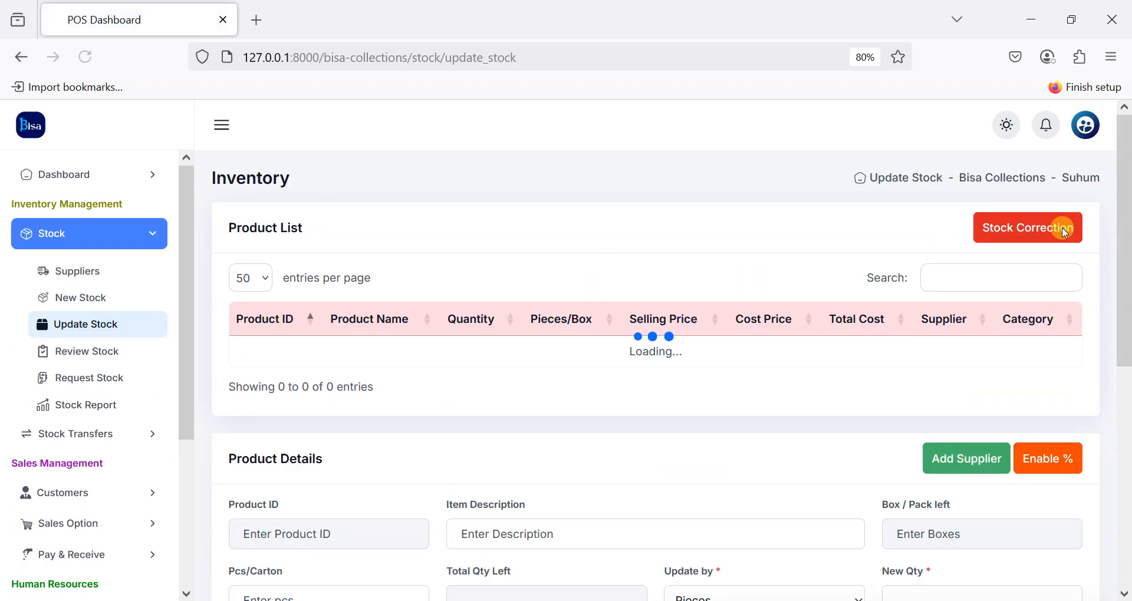
pyautogui.click(1042, 228)
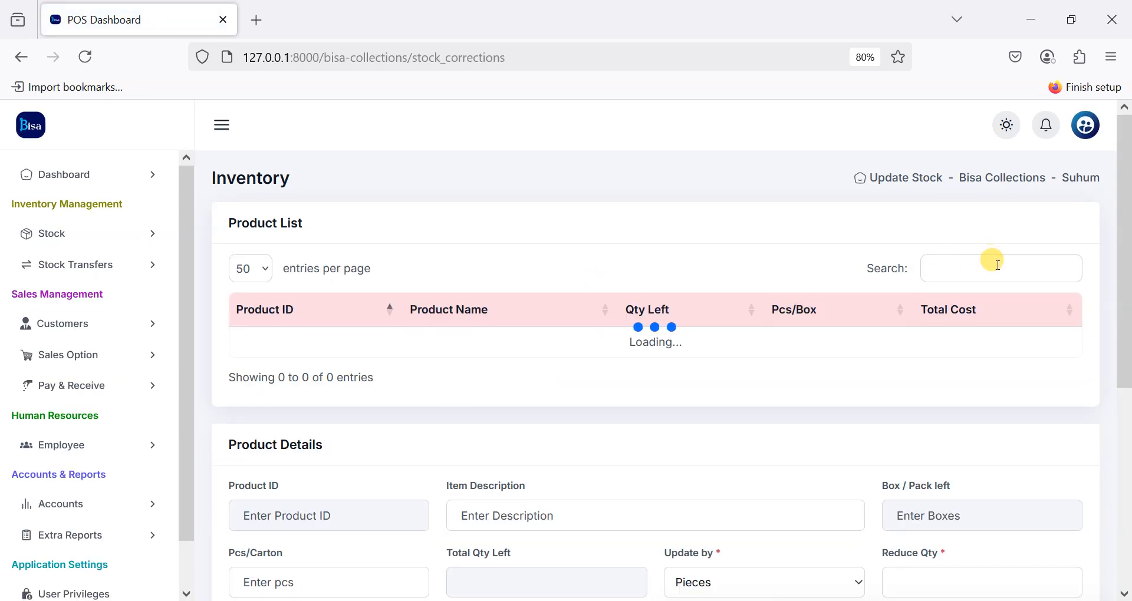
# Step: Search 'matt' and load Matte Board 60mm into the correction form
pyautogui.click(976, 268)
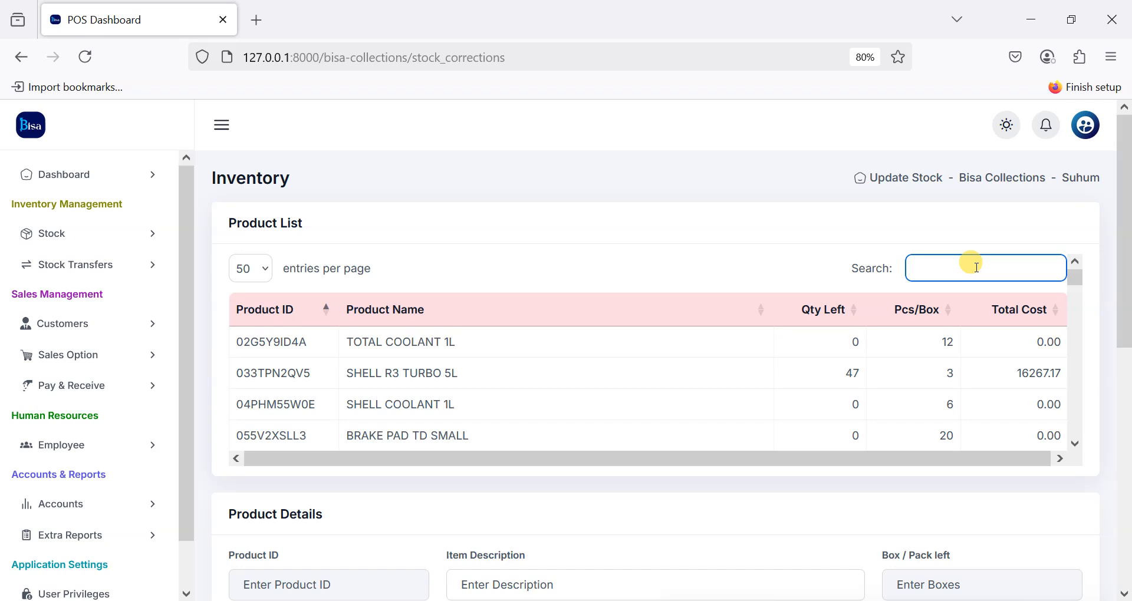
pyautogui.scroll(-1, 855, 401)
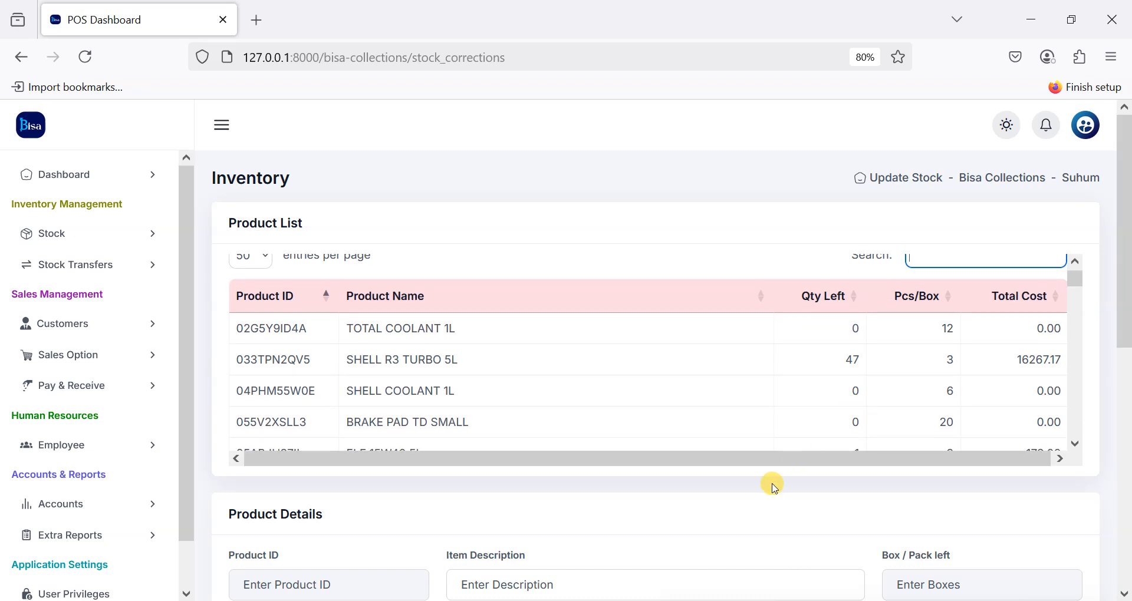
pyautogui.write('mT')
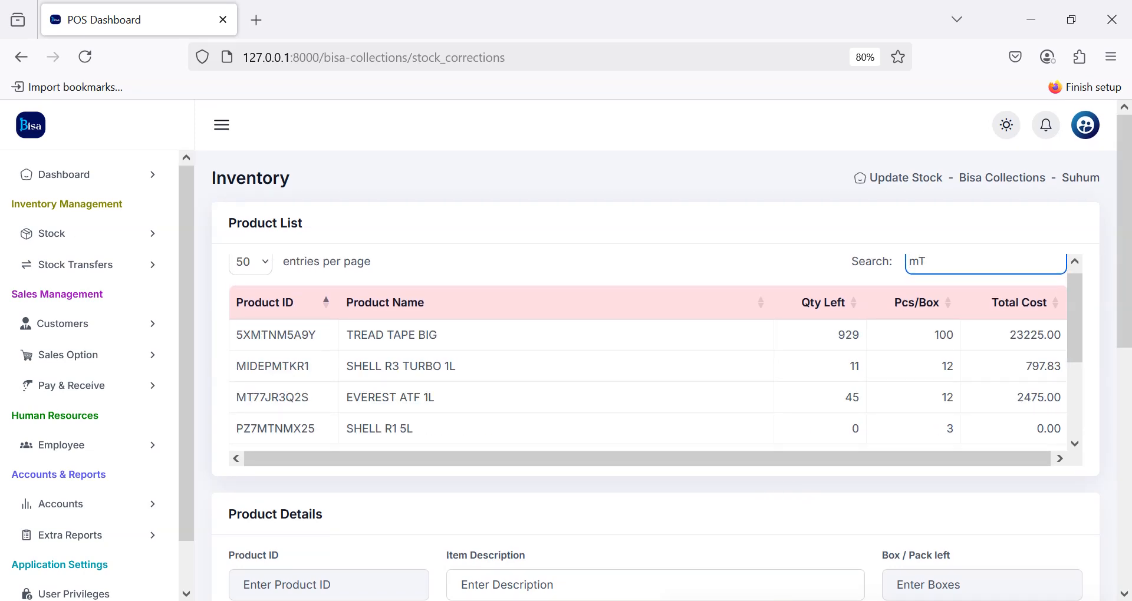
pyautogui.press('BackSpace')
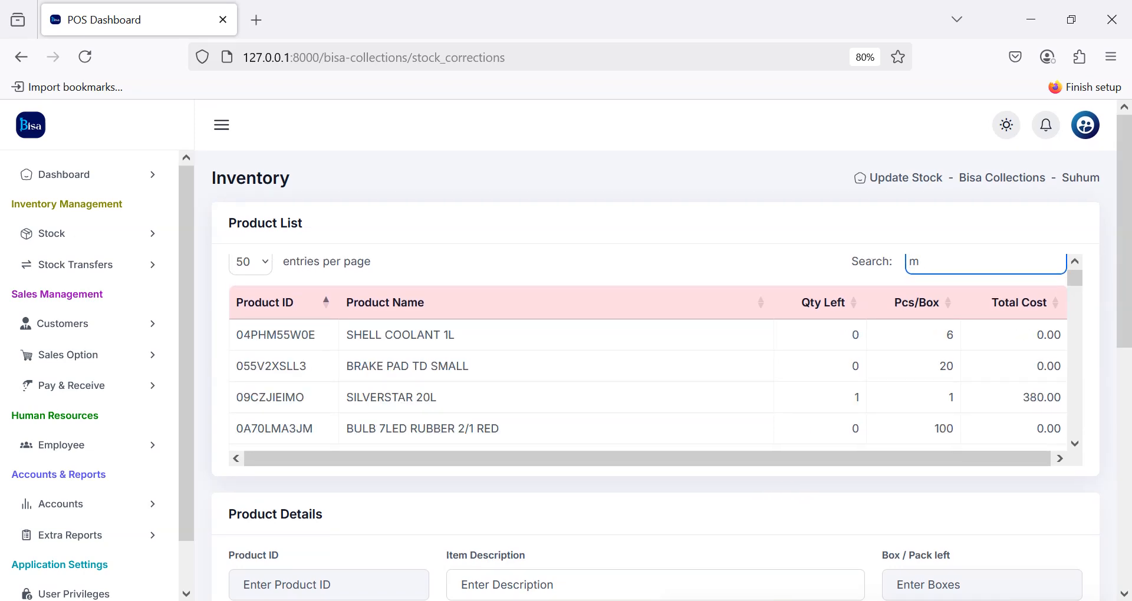
pyautogui.write('a')
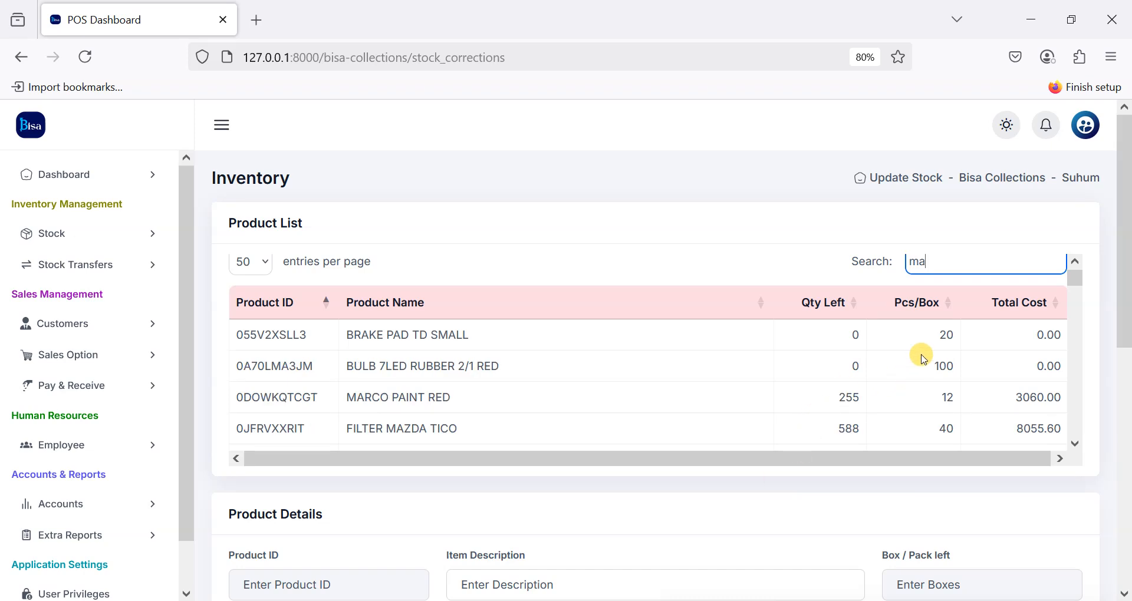
pyautogui.write('te=')
pyautogui.press('BackSpace')
pyautogui.press('BackSpace')
pyautogui.write('t')
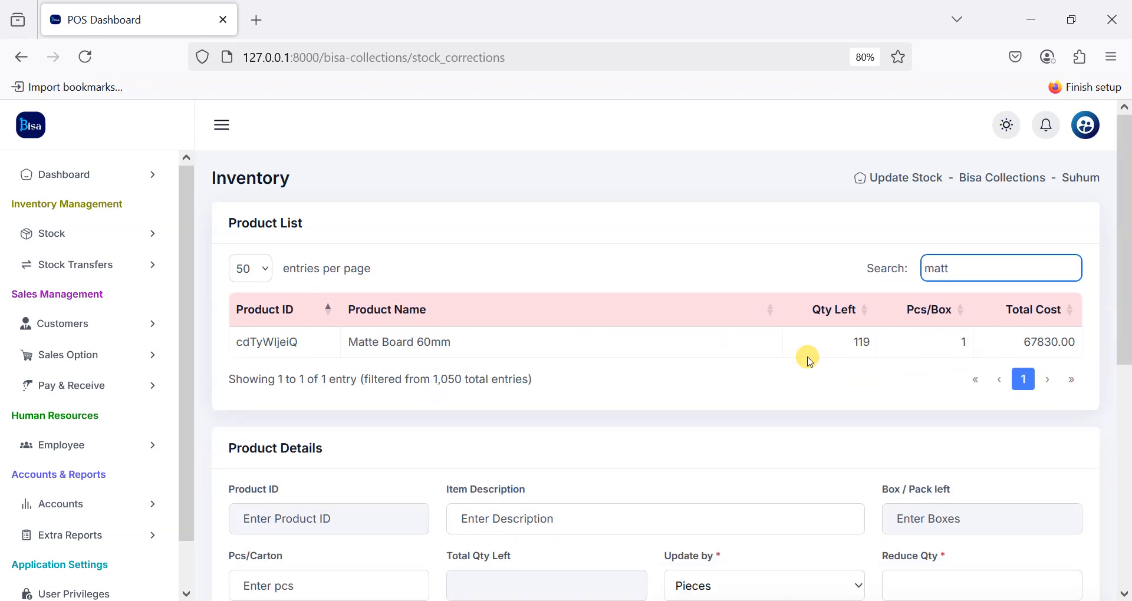
pyautogui.click(609, 340)
# Step: Enter 9 in Reduce Qty, then clear it so 119 pieces remain
pyautogui.scroll(-3, 855, 484)
pyautogui.click(924, 435)
pyautogui.write('9')
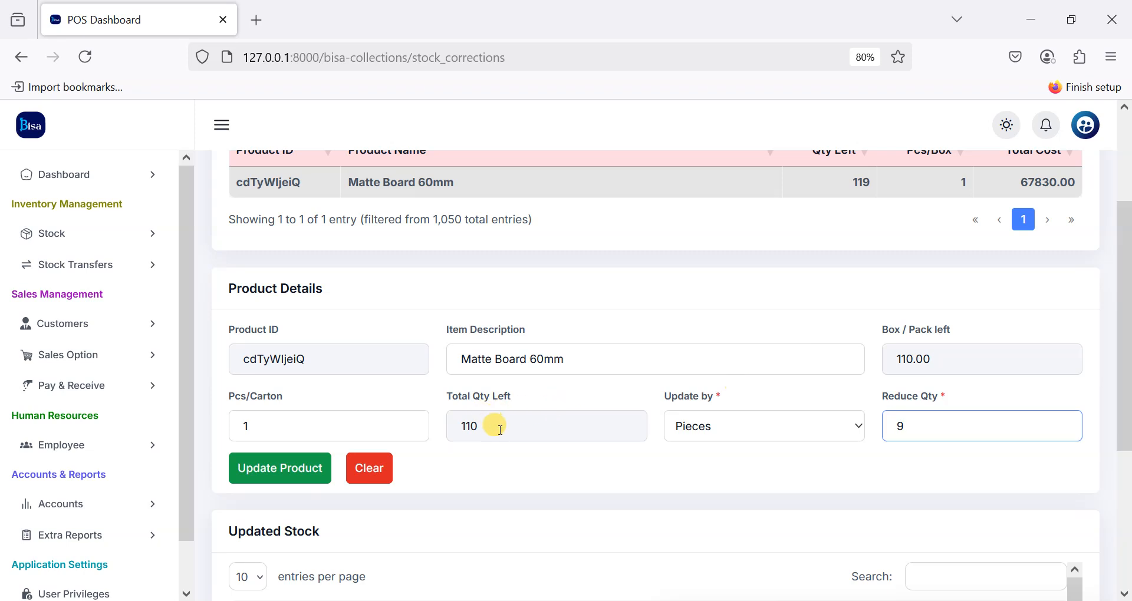
pyautogui.press('BackSpace')
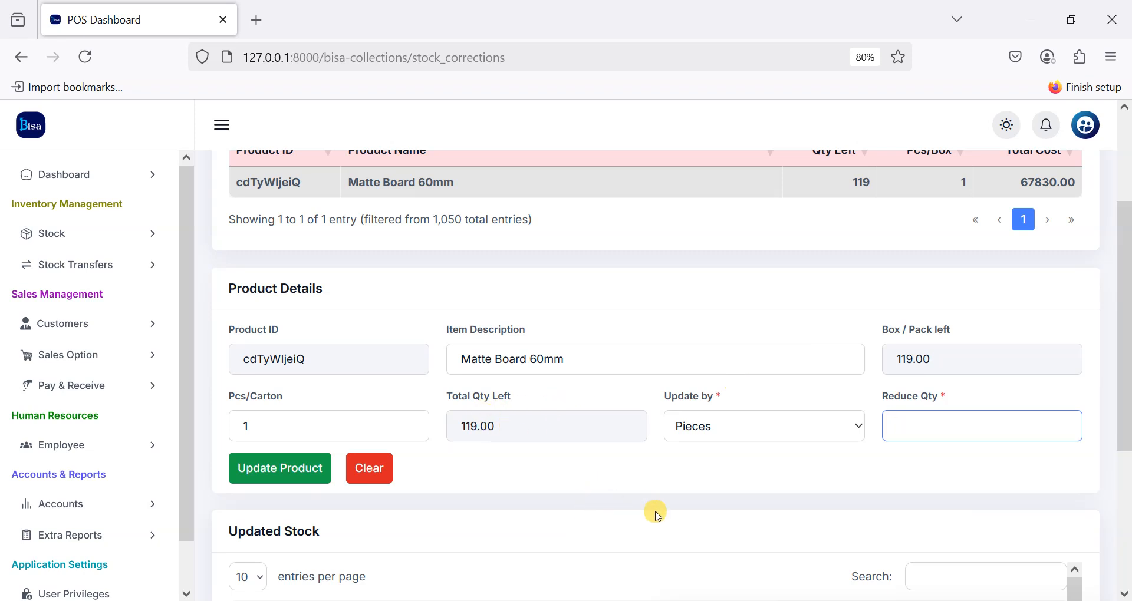
pyautogui.scroll(-3, 655, 511)
pyautogui.scroll(5, 738, 439)
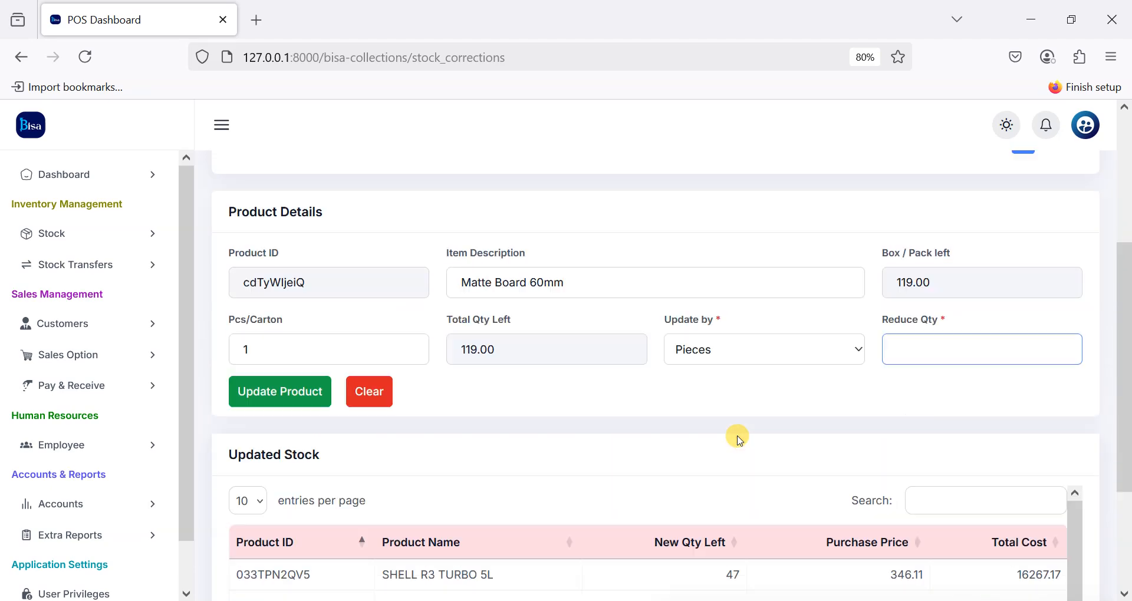
pyautogui.scroll(1, 873, 247)
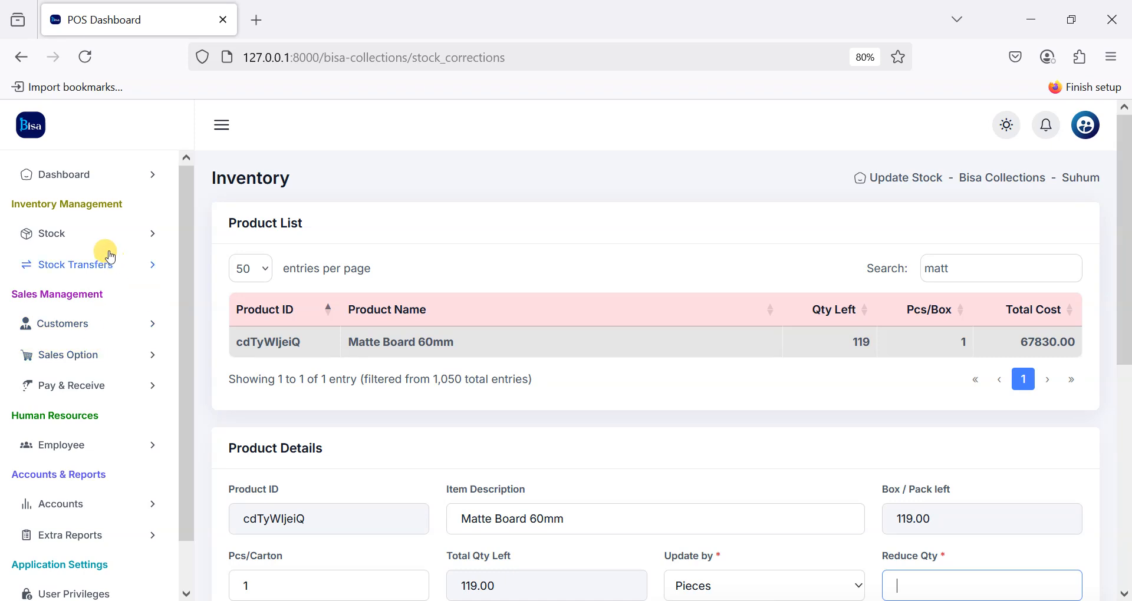
pyautogui.click(50, 234)
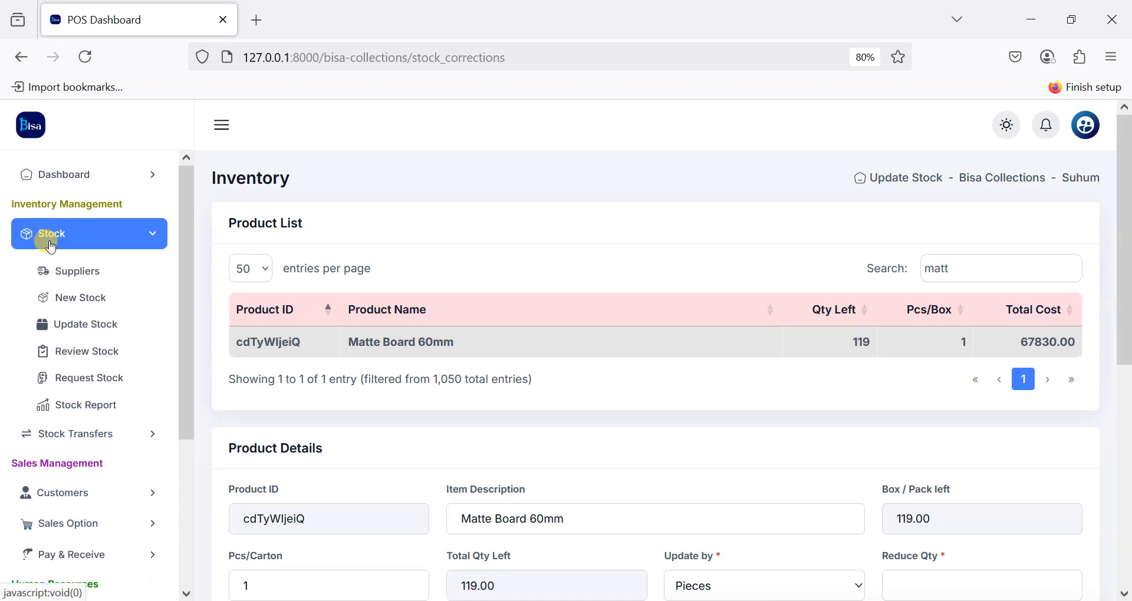
# Step: On Review Stock, show 100 products per page, select all, and cancel the quantity reset
pyautogui.click(80, 347)
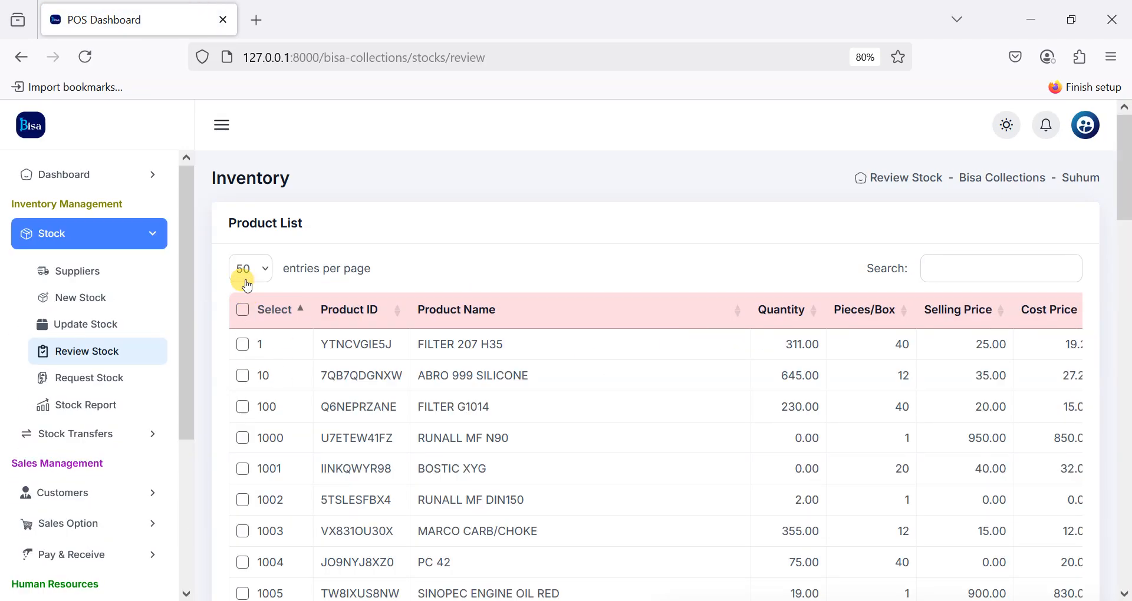
pyautogui.click(249, 283)
pyautogui.click(244, 356)
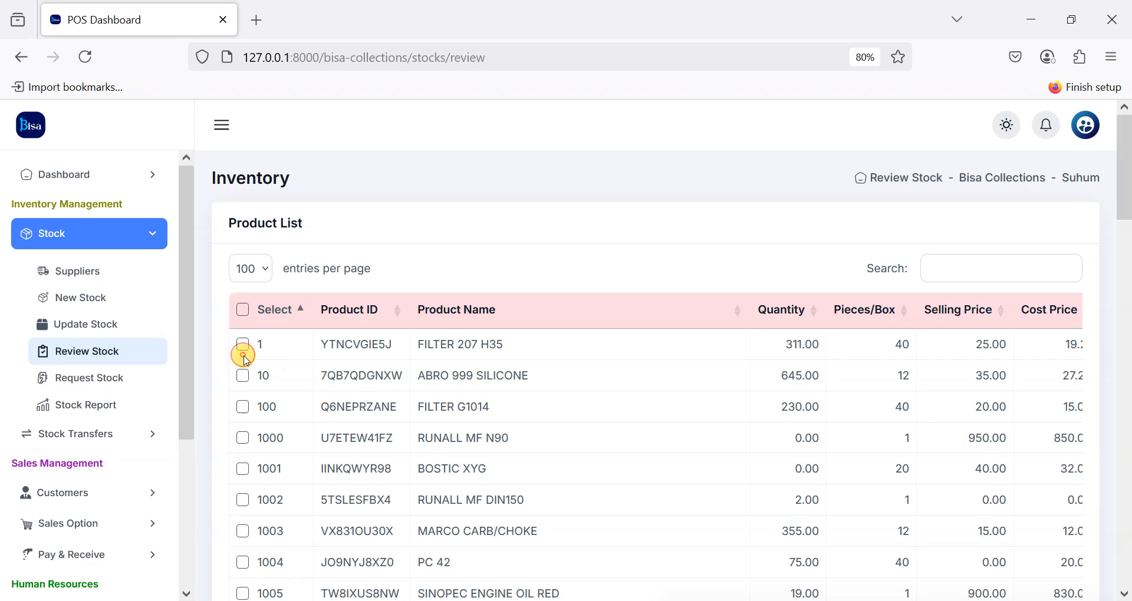
pyautogui.click(240, 311)
pyautogui.scroll(-15, 367, 434)
pyautogui.scroll(-20, 373, 441)
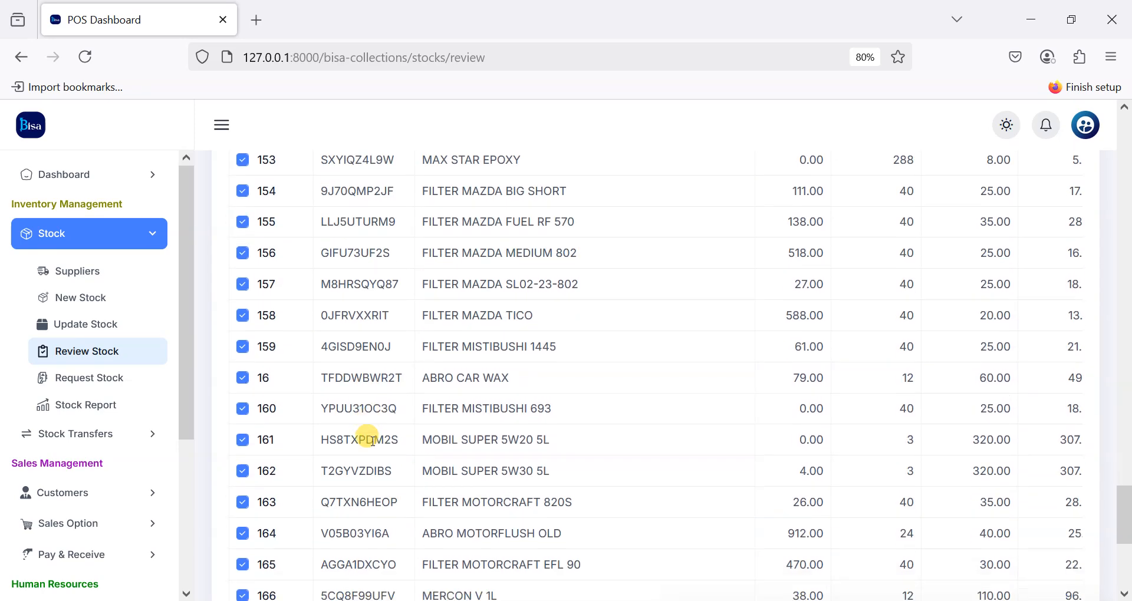
pyautogui.scroll(-5, 366, 435)
pyautogui.click(260, 508)
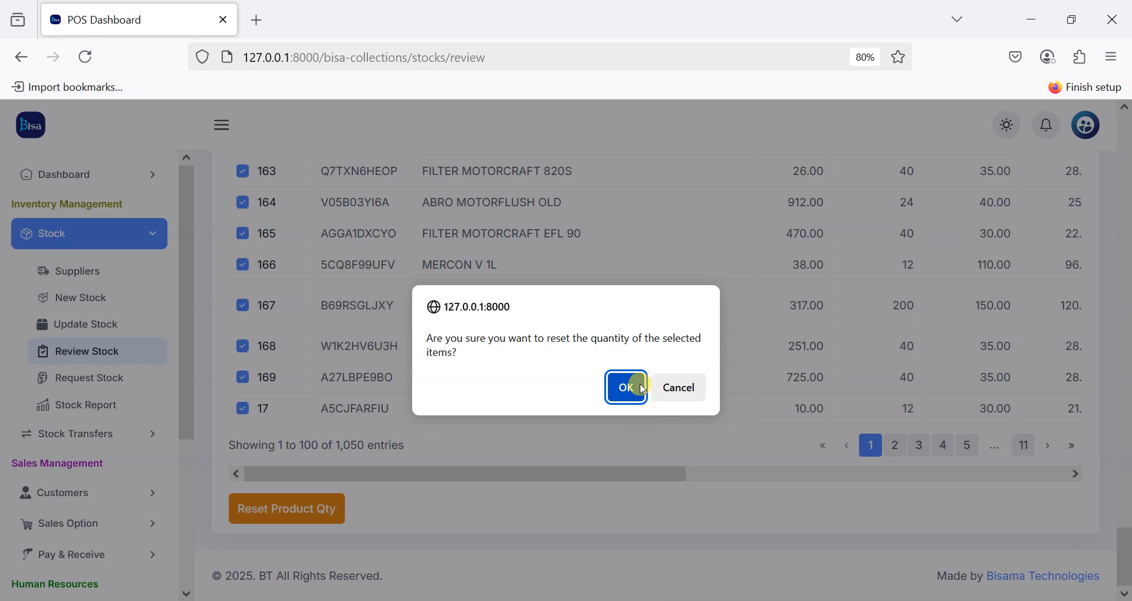
pyautogui.click(683, 393)
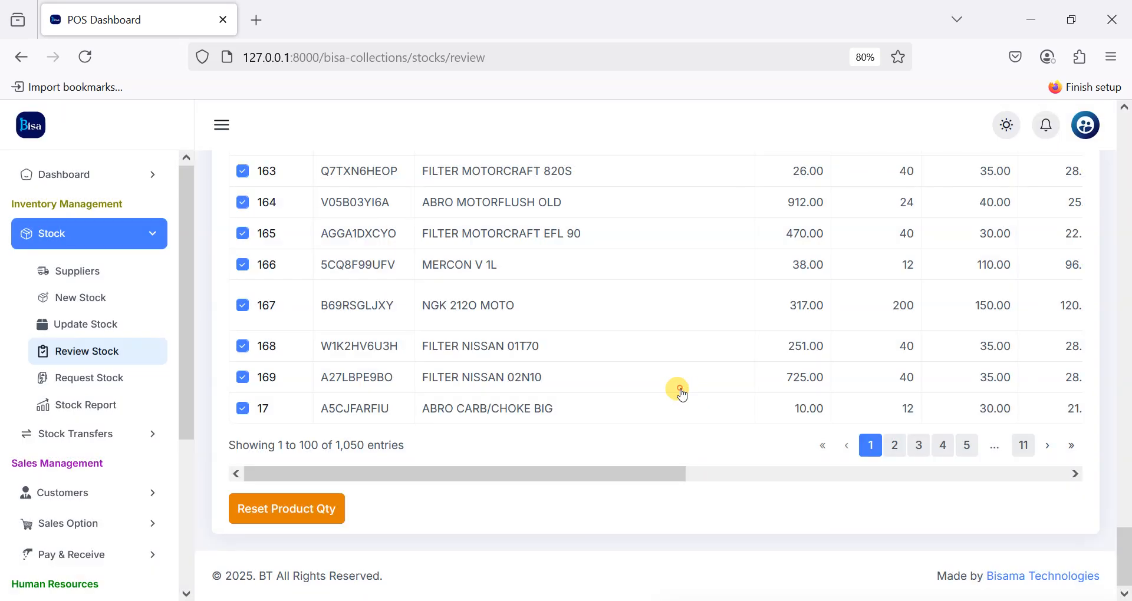
# Step: Select only products 10 and 100, then cancel their quantity reset
pyautogui.scroll(10, 557, 363)
pyautogui.scroll(3, 559, 366)
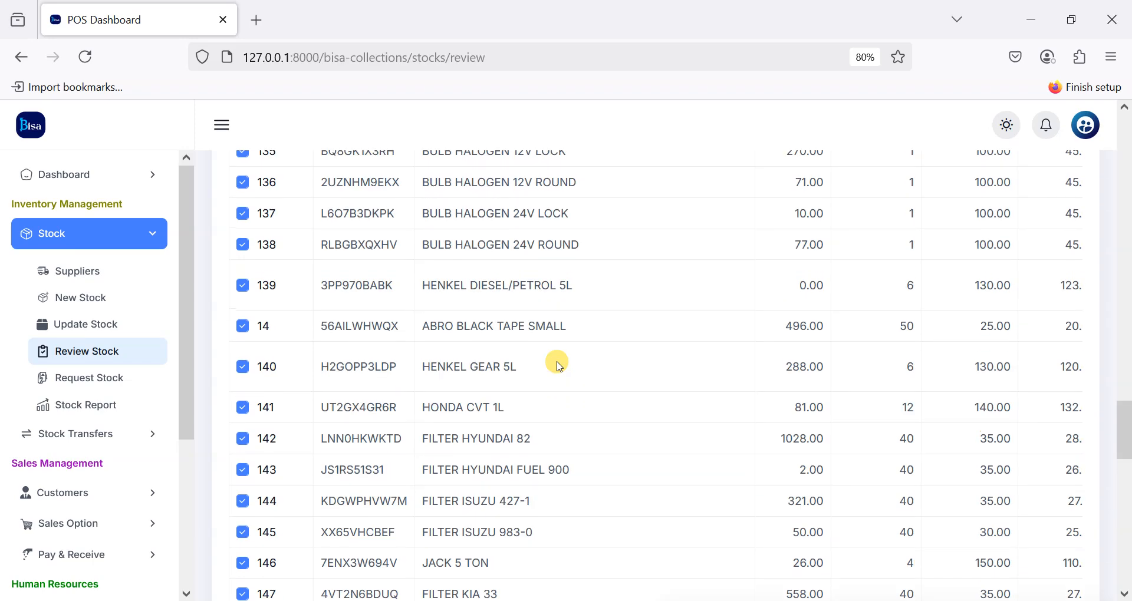
pyautogui.scroll(20, 559, 366)
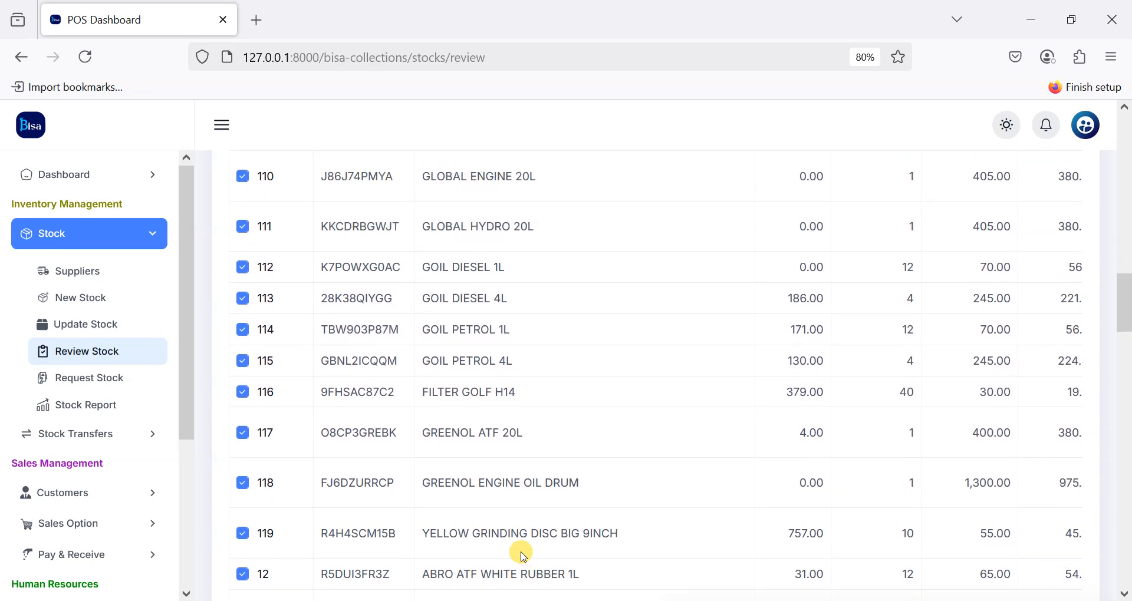
pyautogui.scroll(6, 522, 555)
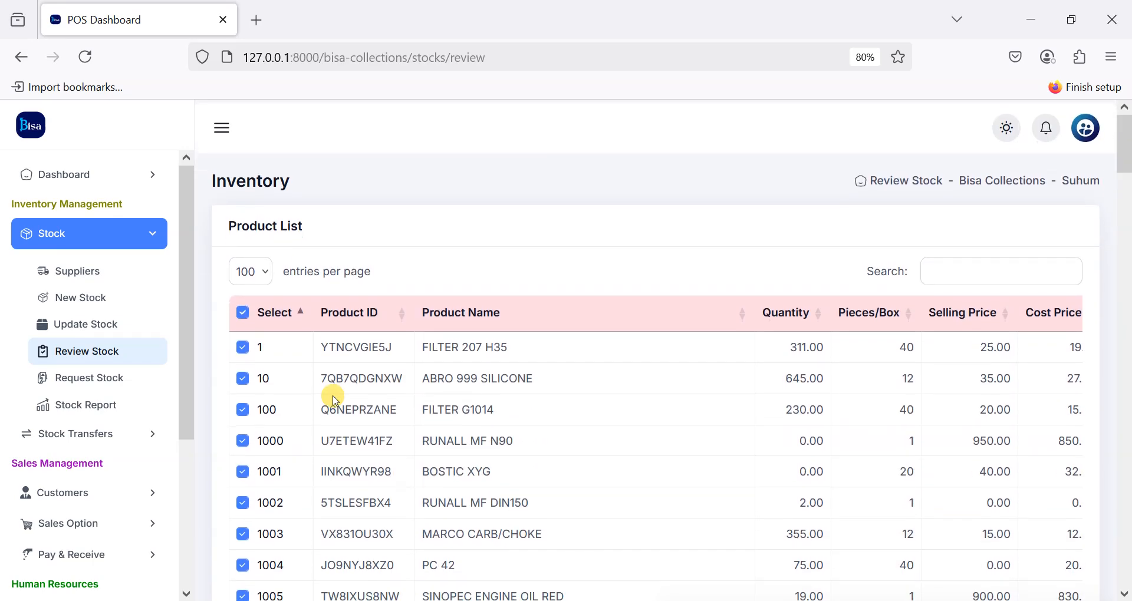
pyautogui.click(242, 312)
pyautogui.click(243, 375)
pyautogui.click(244, 408)
pyautogui.scroll(-20, 246, 476)
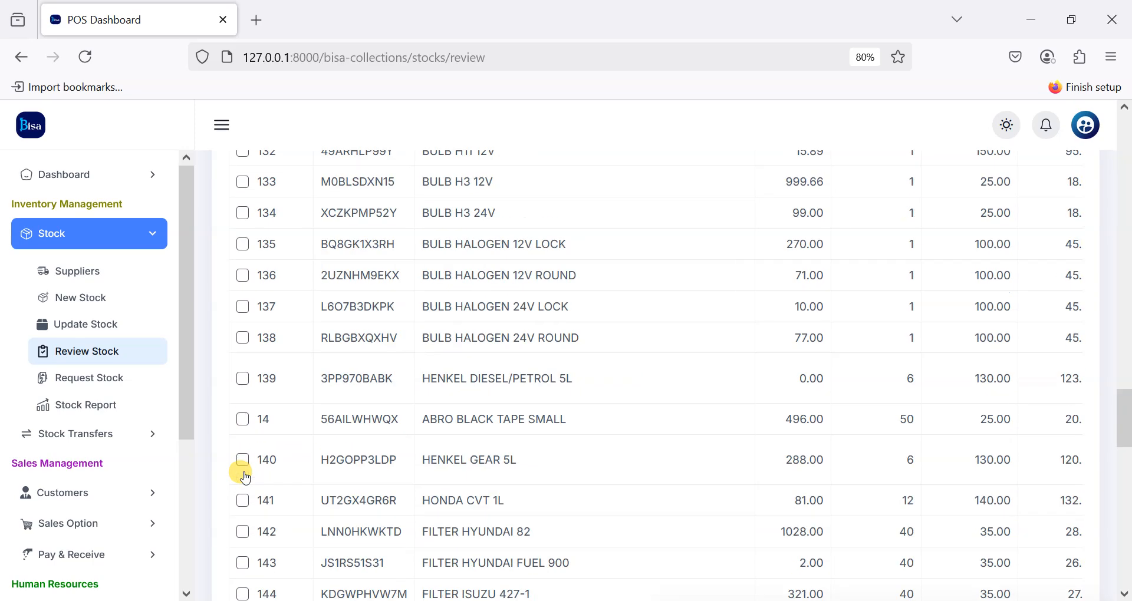
pyautogui.click(281, 513)
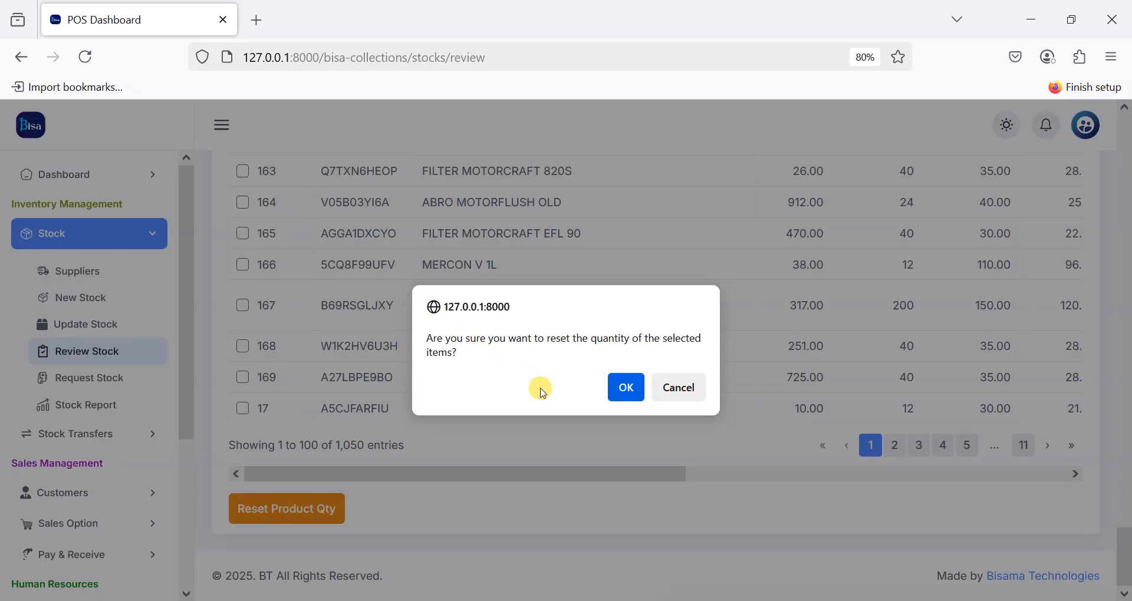
pyautogui.click(679, 387)
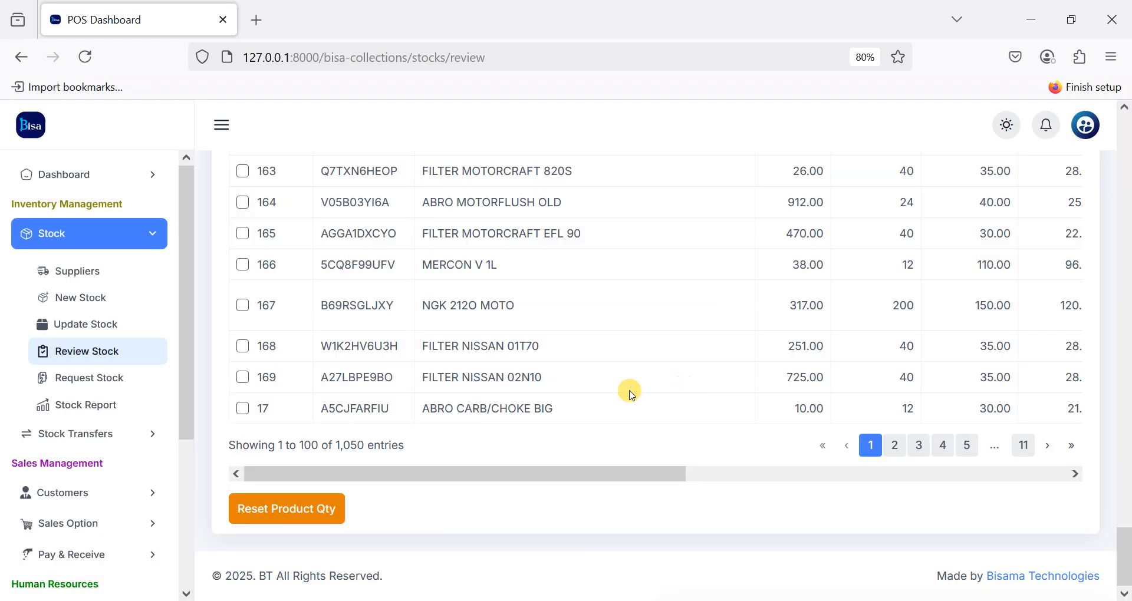
# Step: On Request Stock, pick SHELL R3 TURBO 5L and go to its requested quantity
pyautogui.click(95, 388)
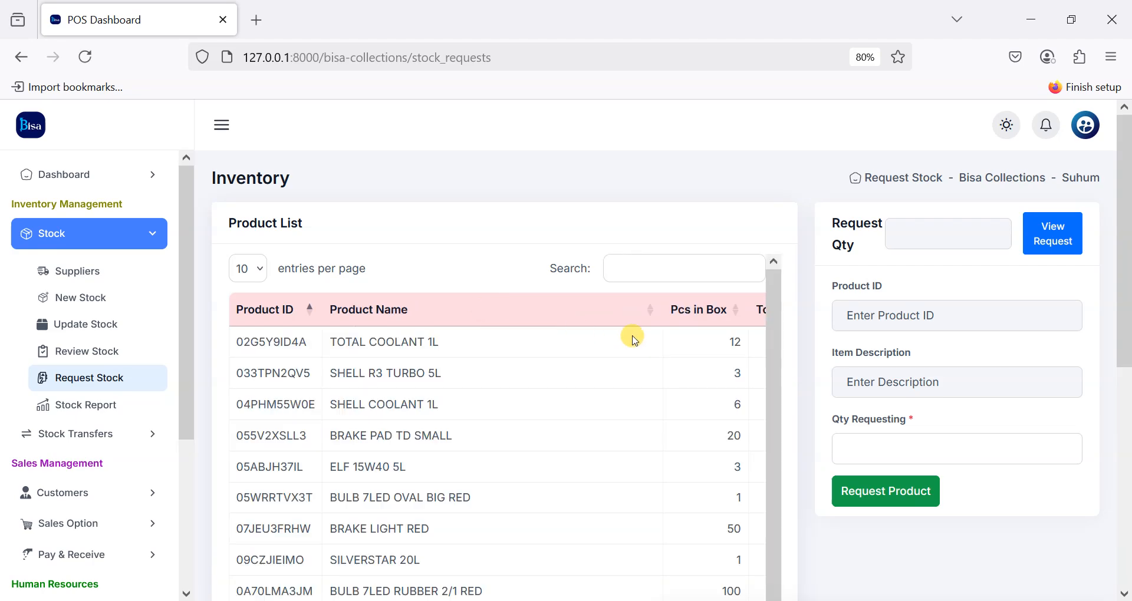
pyautogui.scroll(-1, 634, 339)
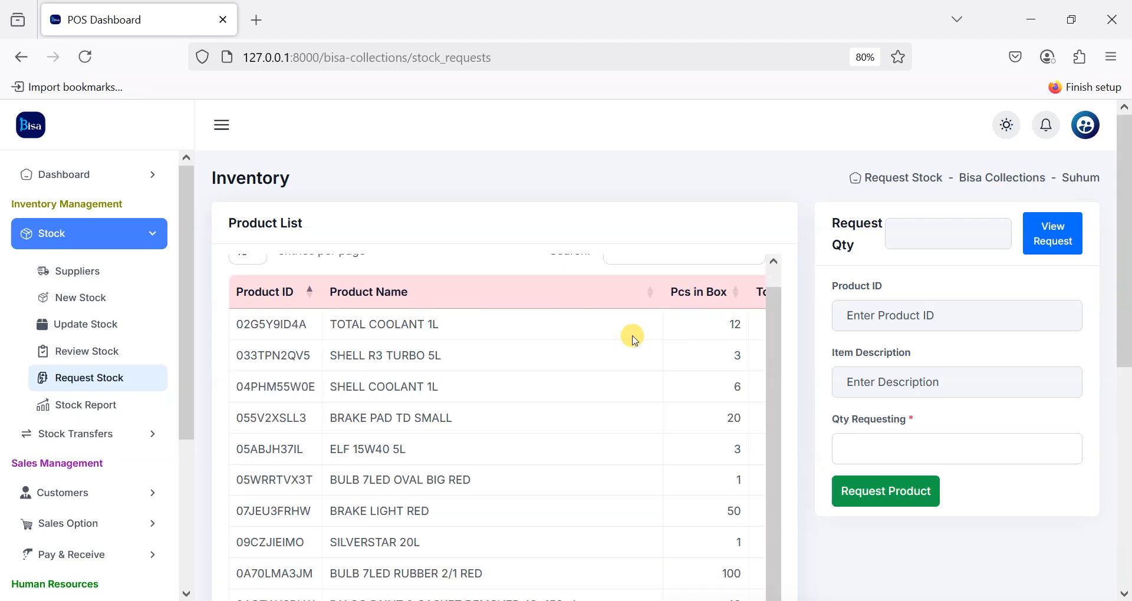
pyautogui.scroll(-5, 634, 339)
pyautogui.scroll(6, 634, 339)
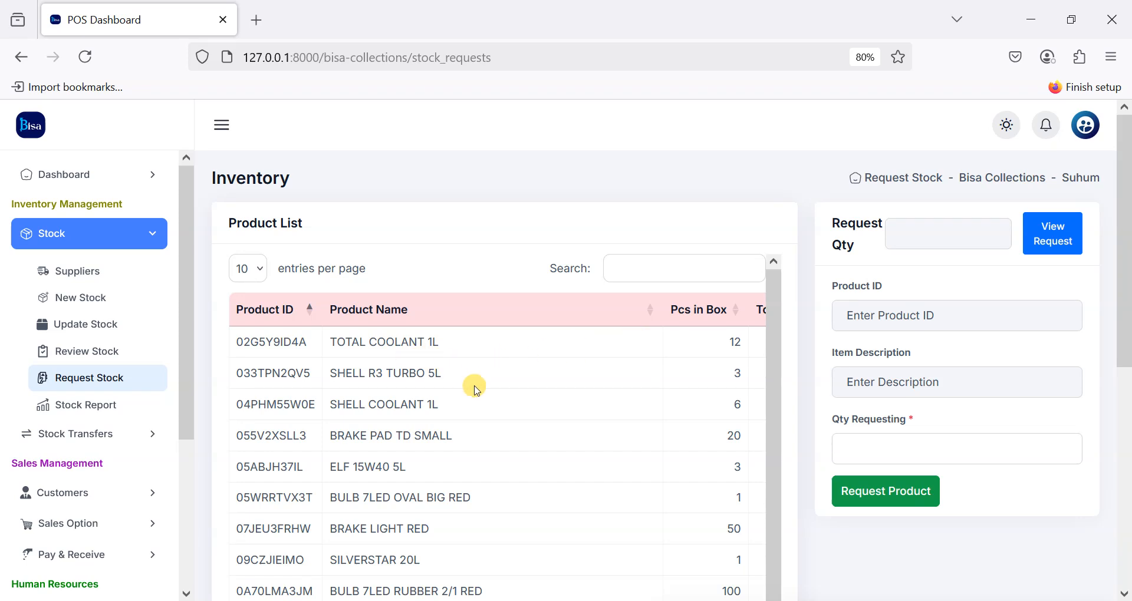
pyautogui.click(439, 367)
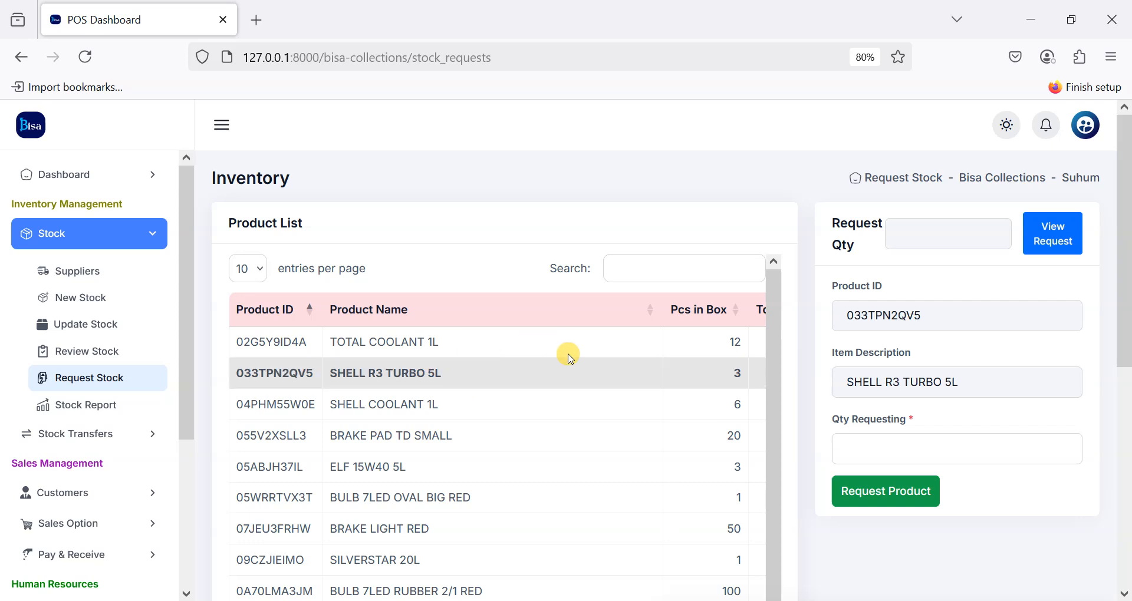
pyautogui.hscroll(2, 570, 359)
pyautogui.hscroll(-3, 589, 353)
pyautogui.click(920, 450)
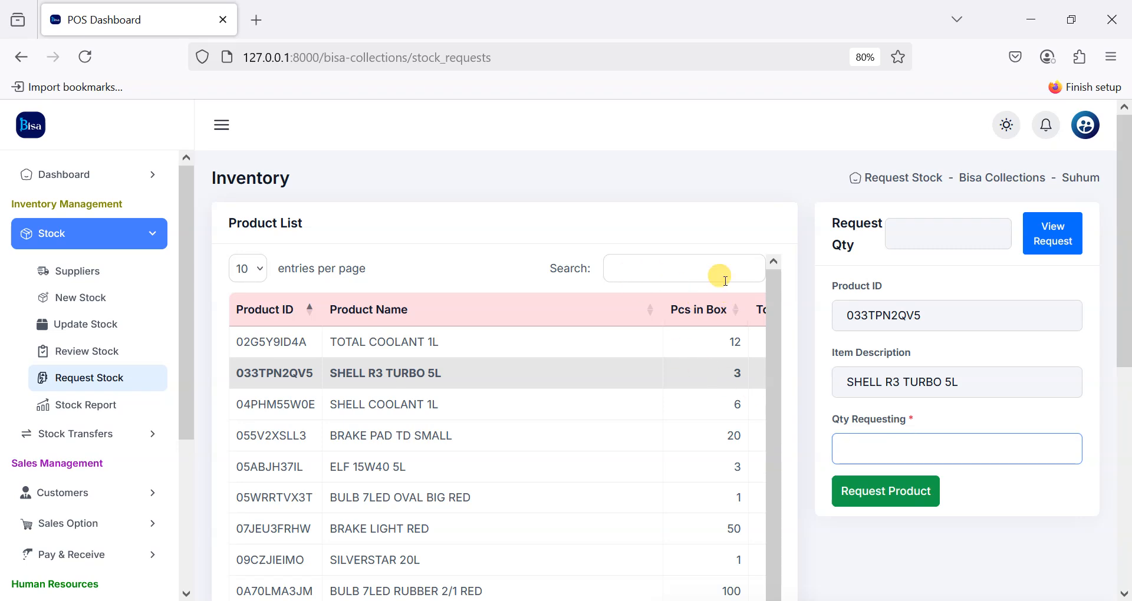
# Step: Sort products by Total Qty Left, then pick ABRO AIRFRESHNER and go to its requested quantity
pyautogui.hscroll(2, 701, 304)
pyautogui.hscroll(2, 702, 303)
pyautogui.click(707, 306)
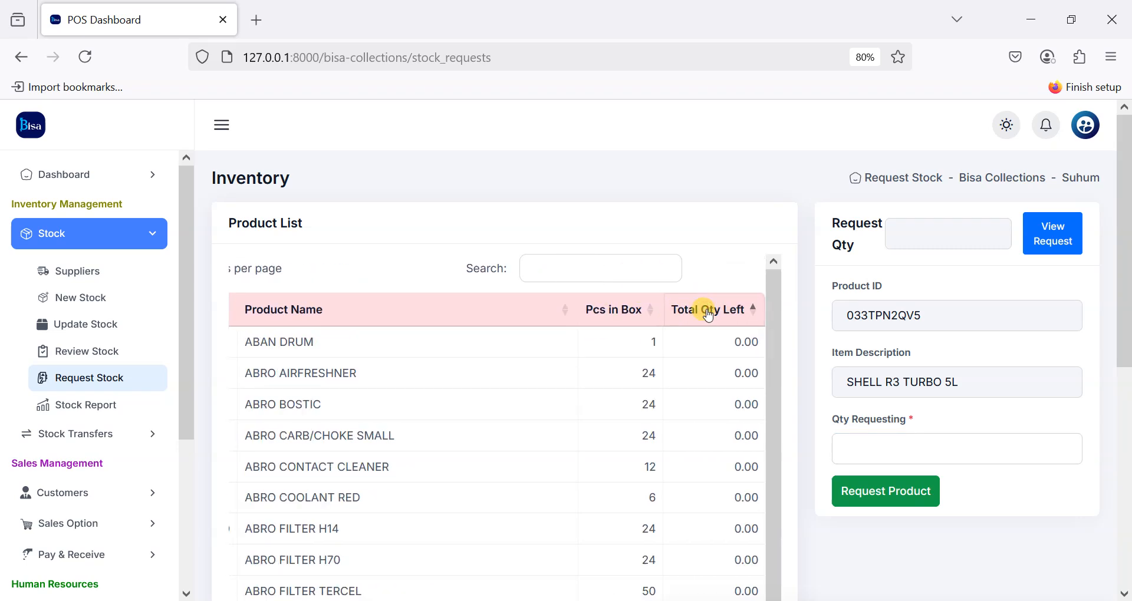
pyautogui.hscroll(-4, 353, 382)
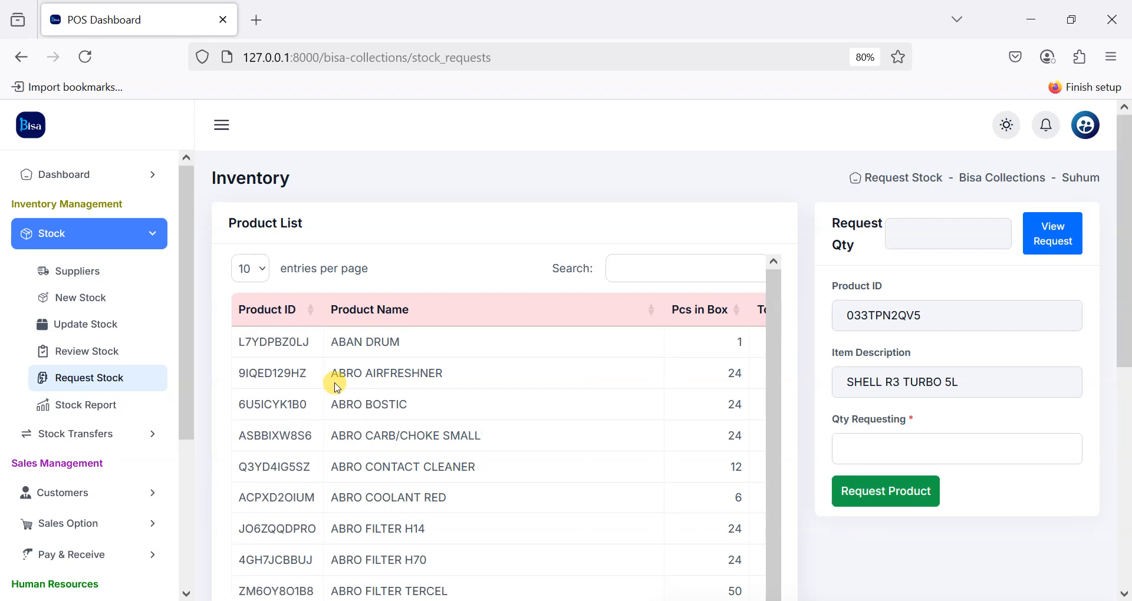
pyautogui.click(394, 384)
pyautogui.click(919, 446)
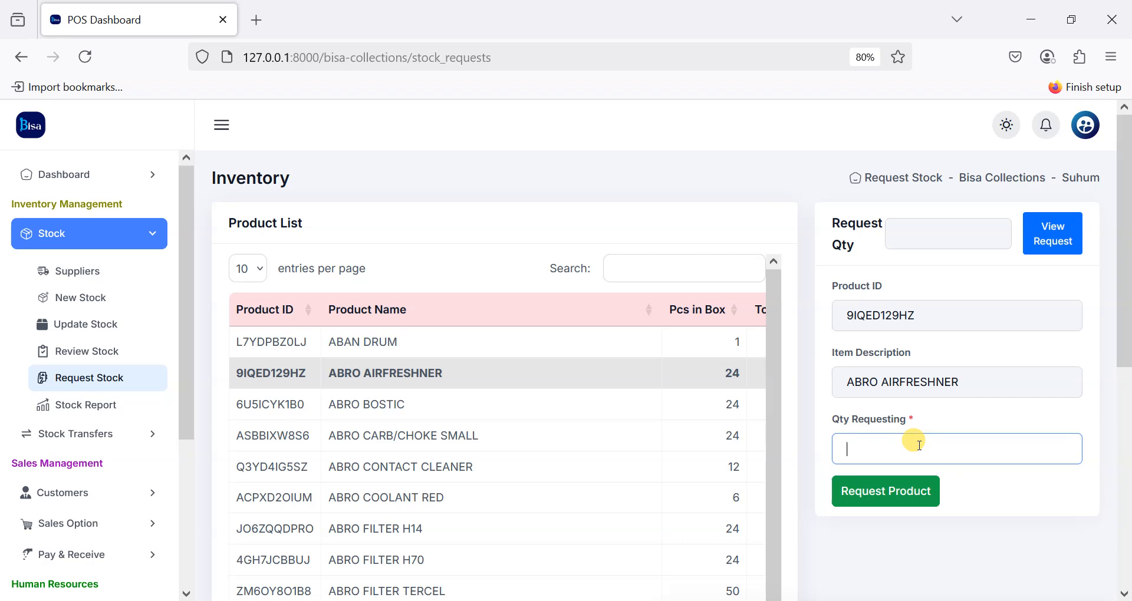
# Step: View the existing stock requests on the Stock Request Approval page
pyautogui.click(1065, 239)
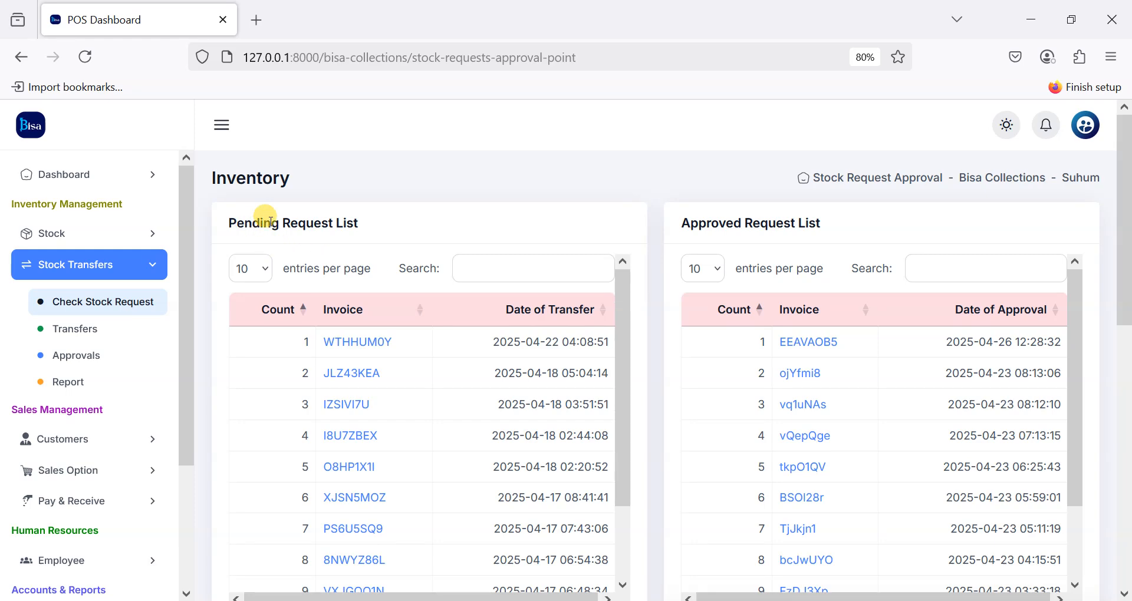
pyautogui.scroll(-3, 404, 377)
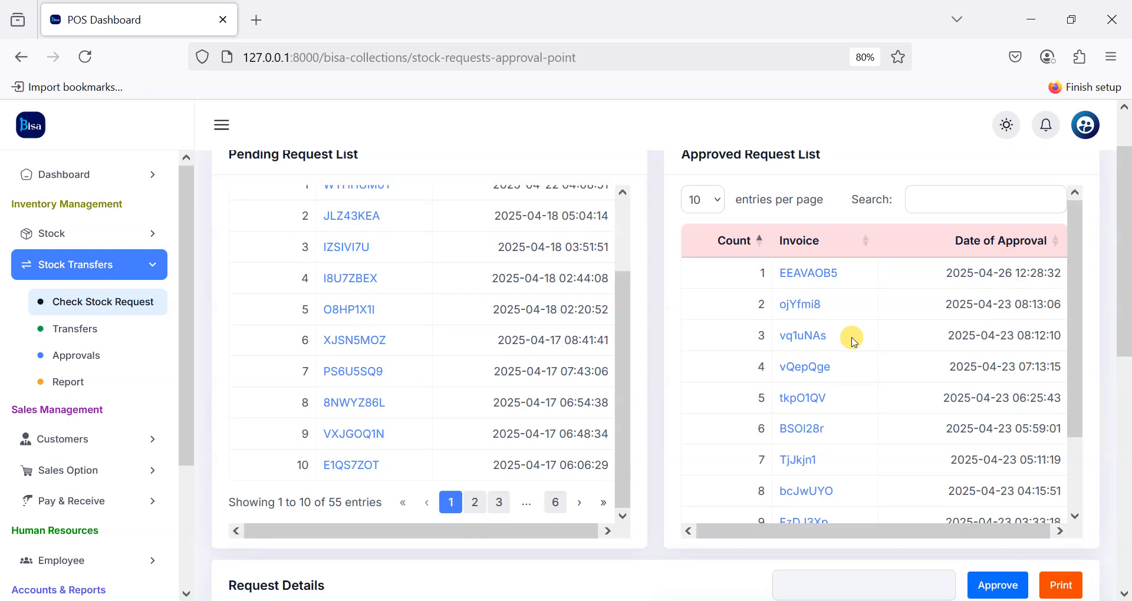
pyautogui.scroll(2, 854, 339)
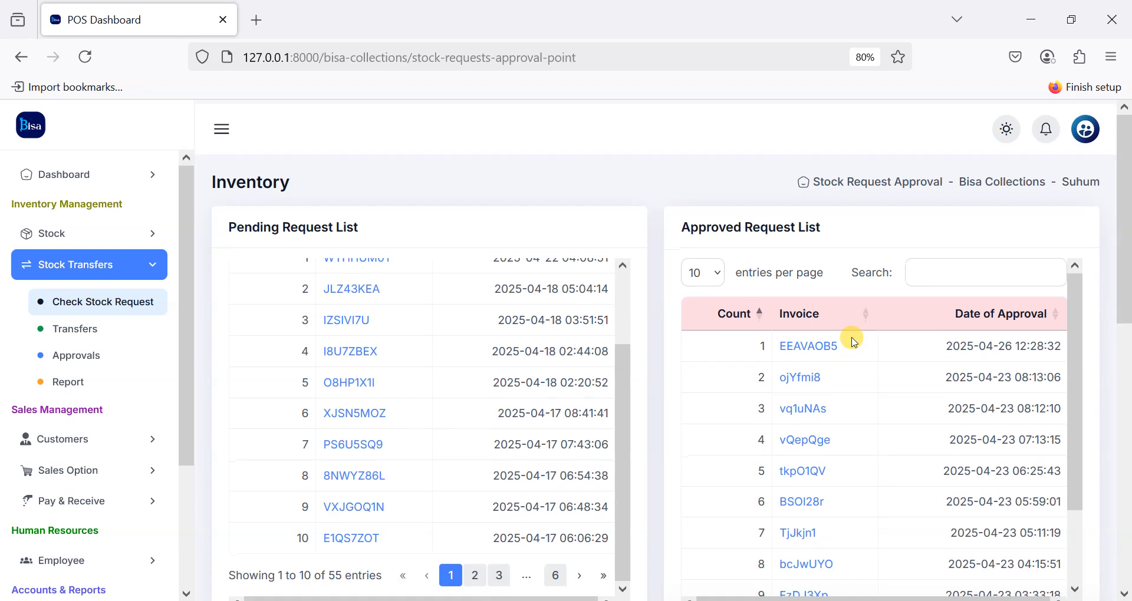
pyautogui.click(93, 234)
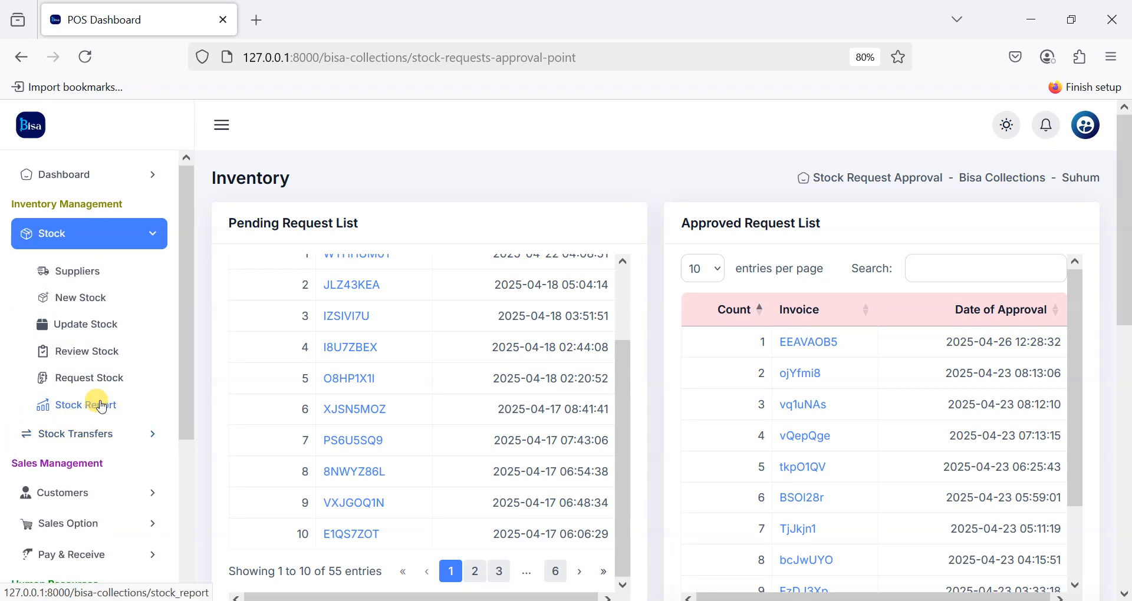
# Step: Generate the Stock Report for dates 04/22/2025 to 04/28/2025
pyautogui.click(102, 406)
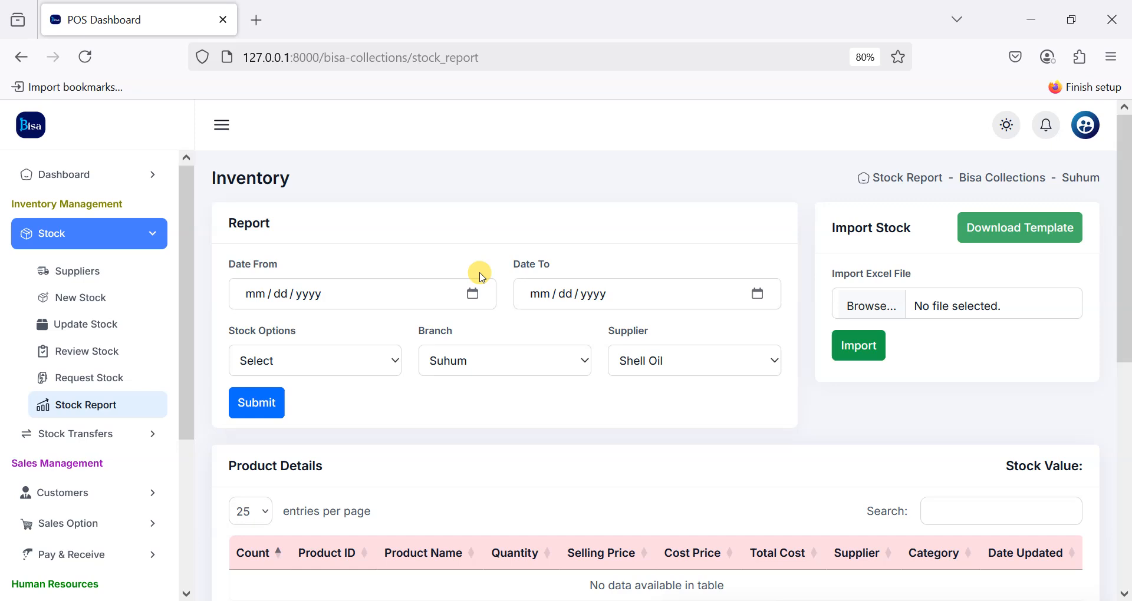
pyautogui.click(474, 294)
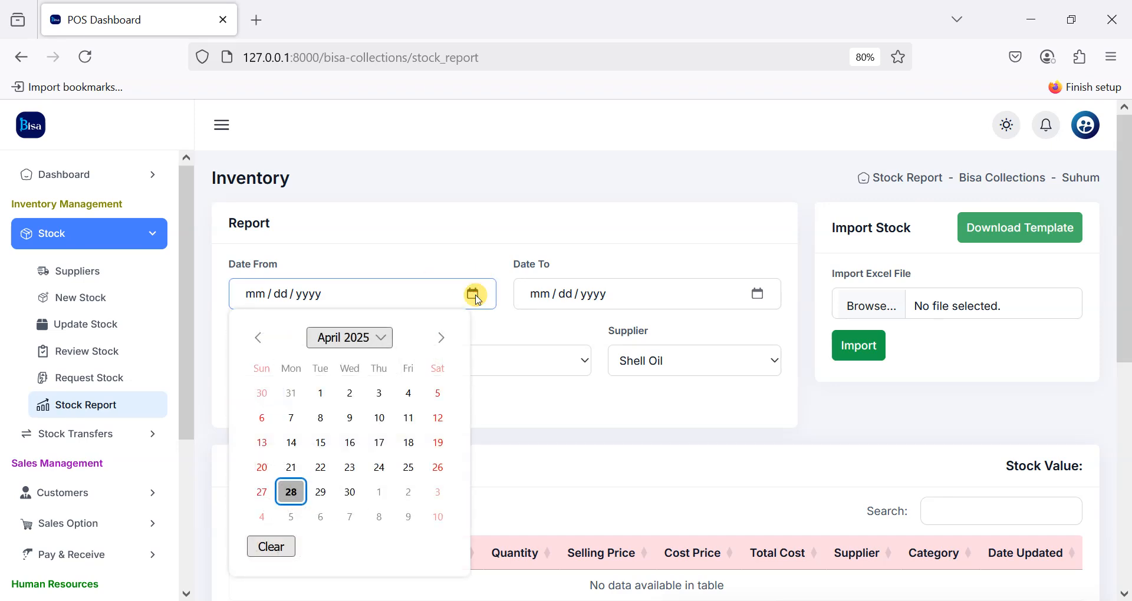
pyautogui.click(322, 469)
pyautogui.click(758, 294)
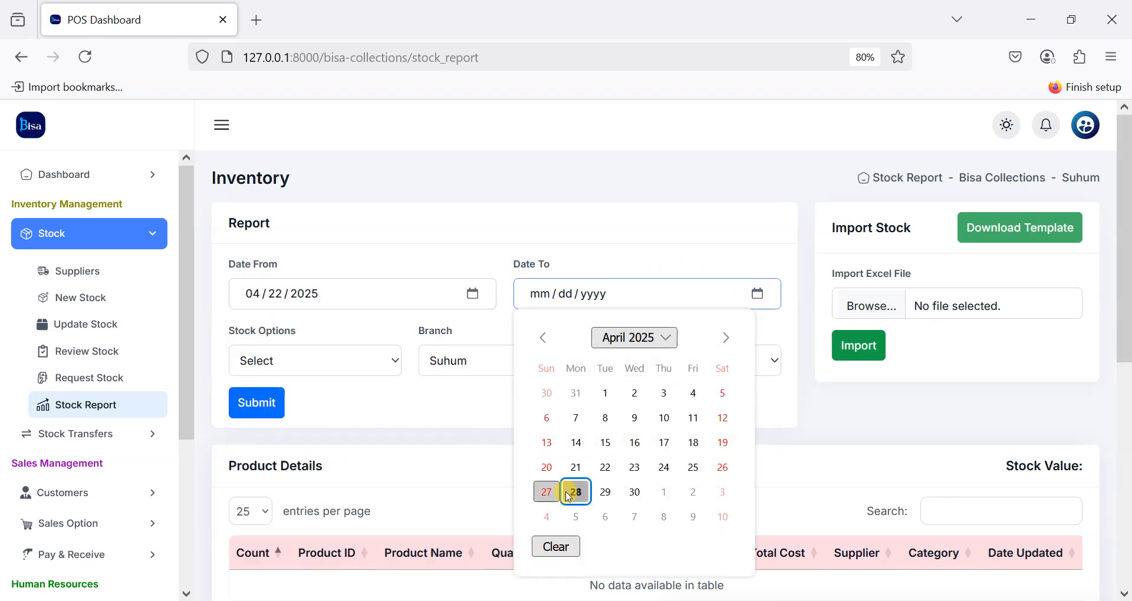
pyautogui.click(576, 492)
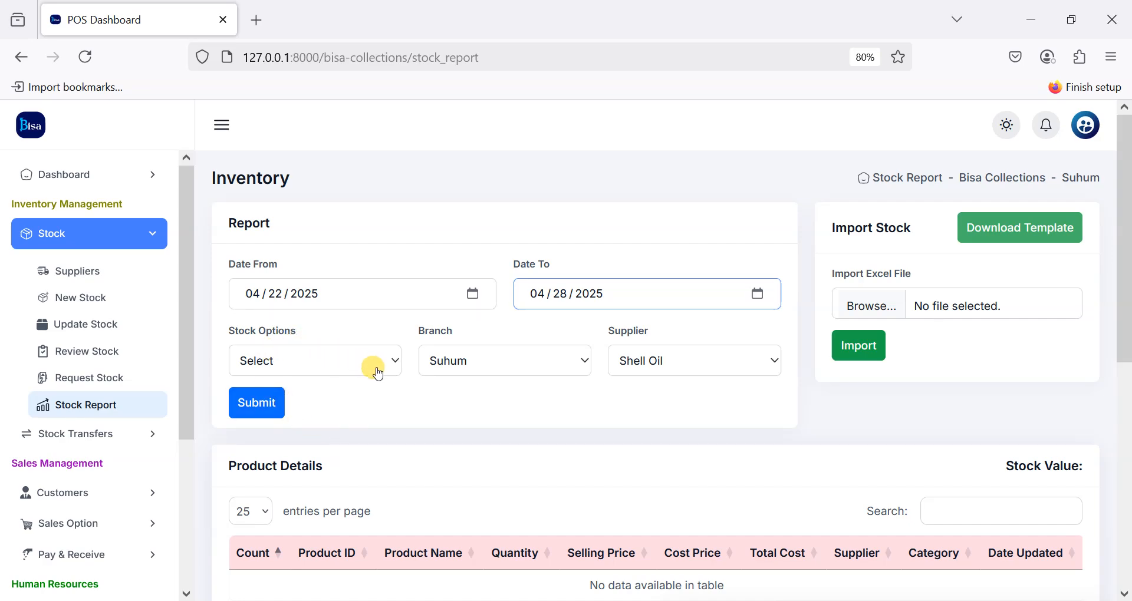
pyautogui.click(259, 413)
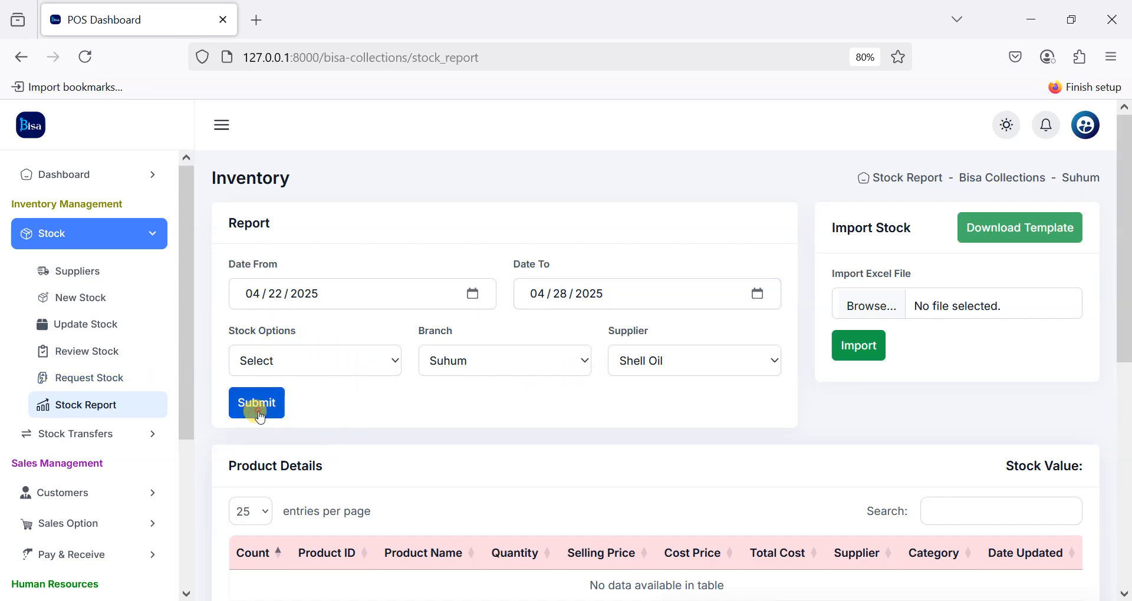
pyautogui.scroll(-10, 433, 424)
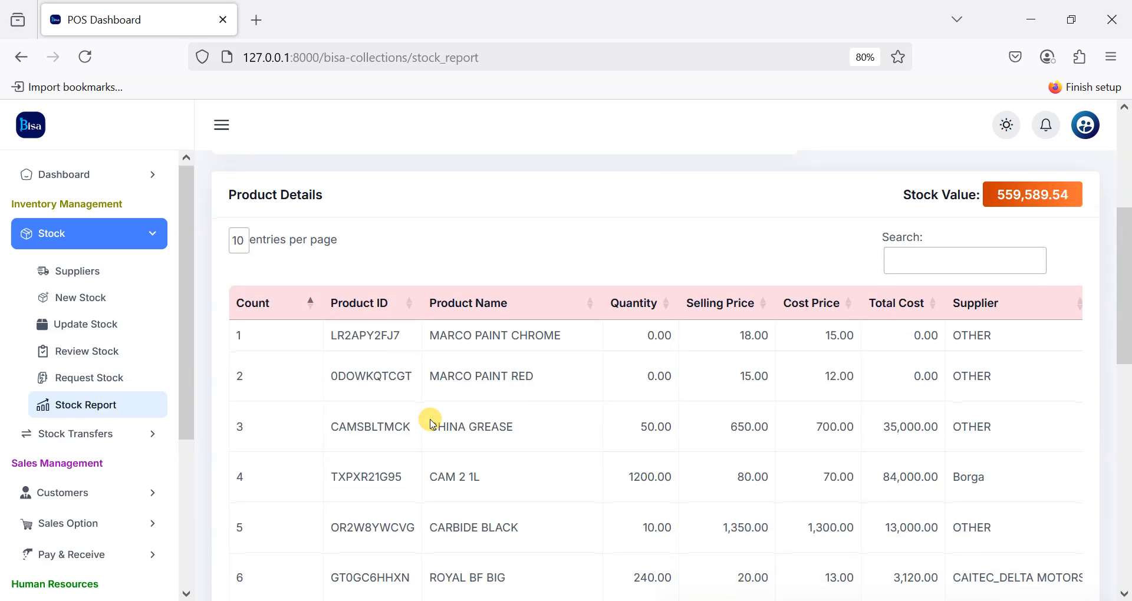
pyautogui.scroll(10, 430, 420)
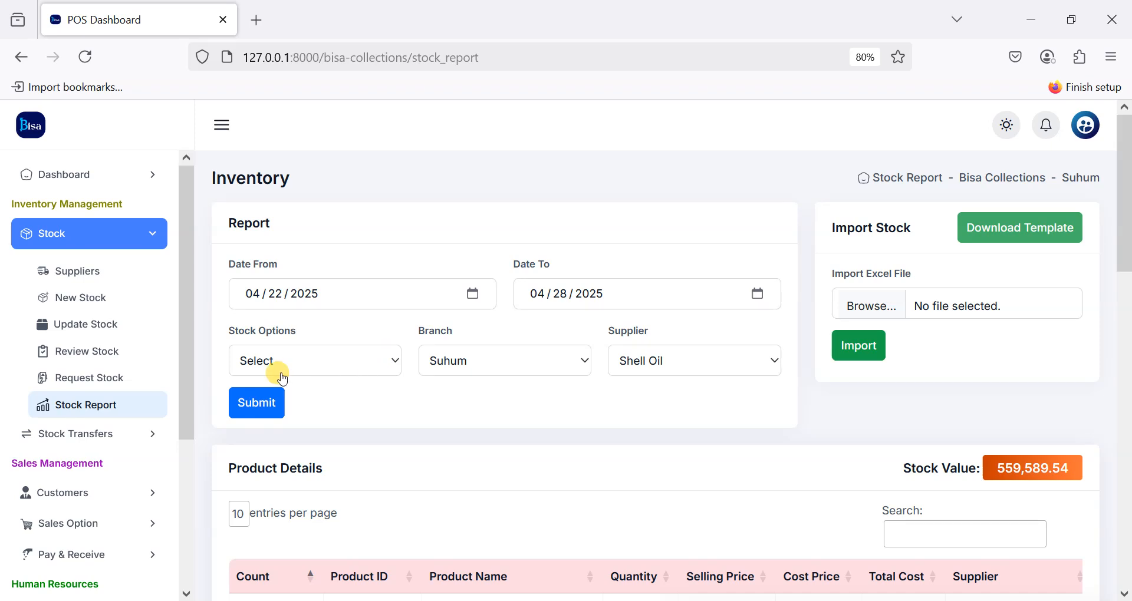
# Step: Rerun the stock report with Stock Options set to All Products
pyautogui.click(76, 413)
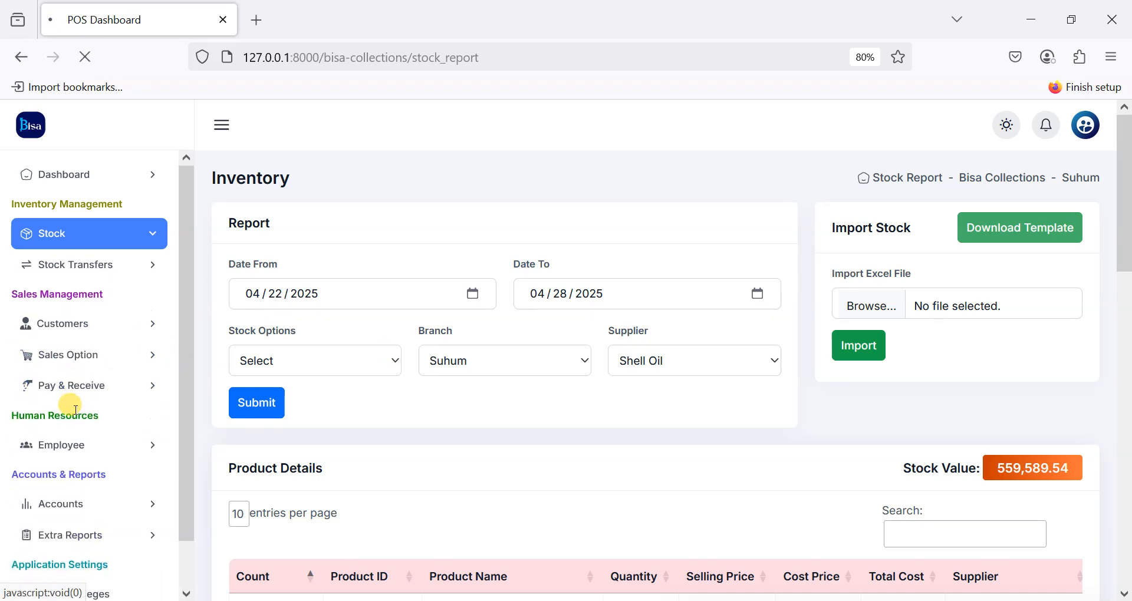
pyautogui.click(377, 354)
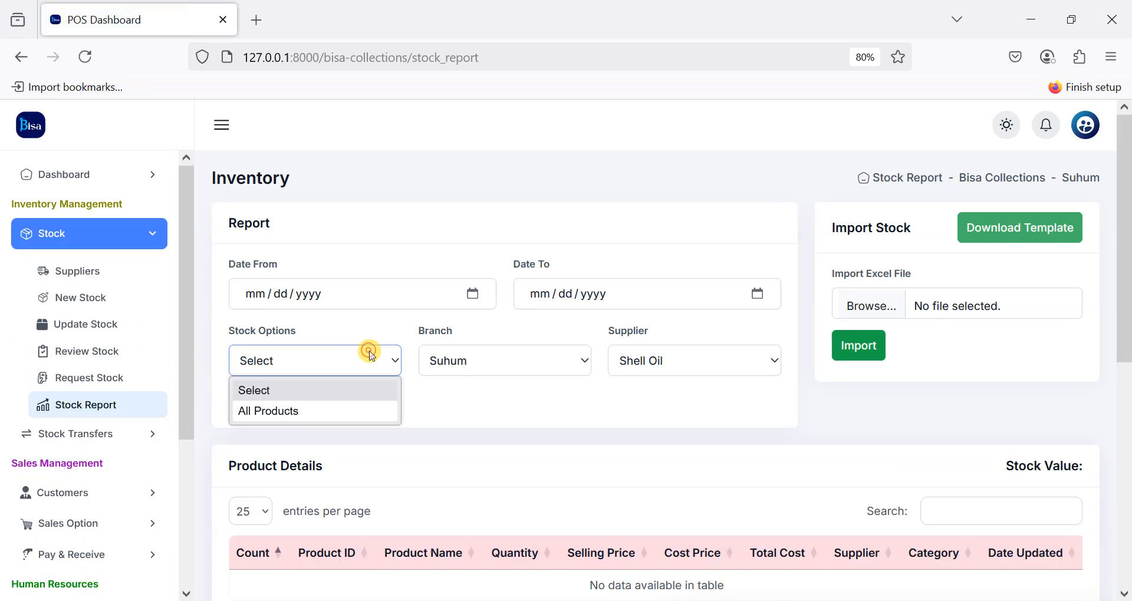
pyautogui.click(285, 419)
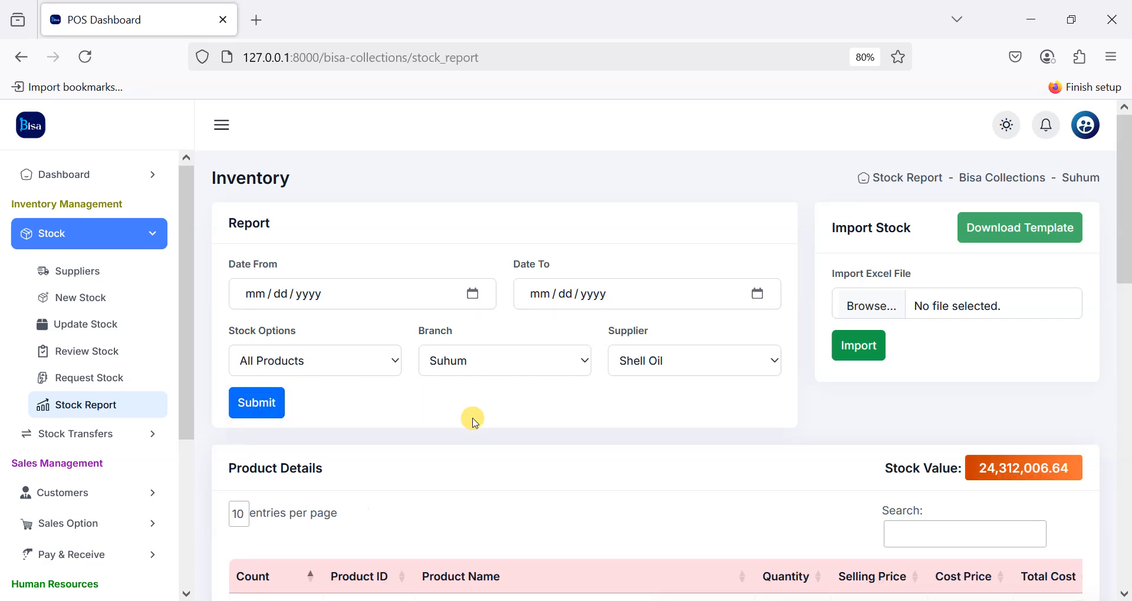
pyautogui.scroll(-6, 787, 465)
pyautogui.scroll(-4, 789, 467)
pyautogui.scroll(6, 789, 467)
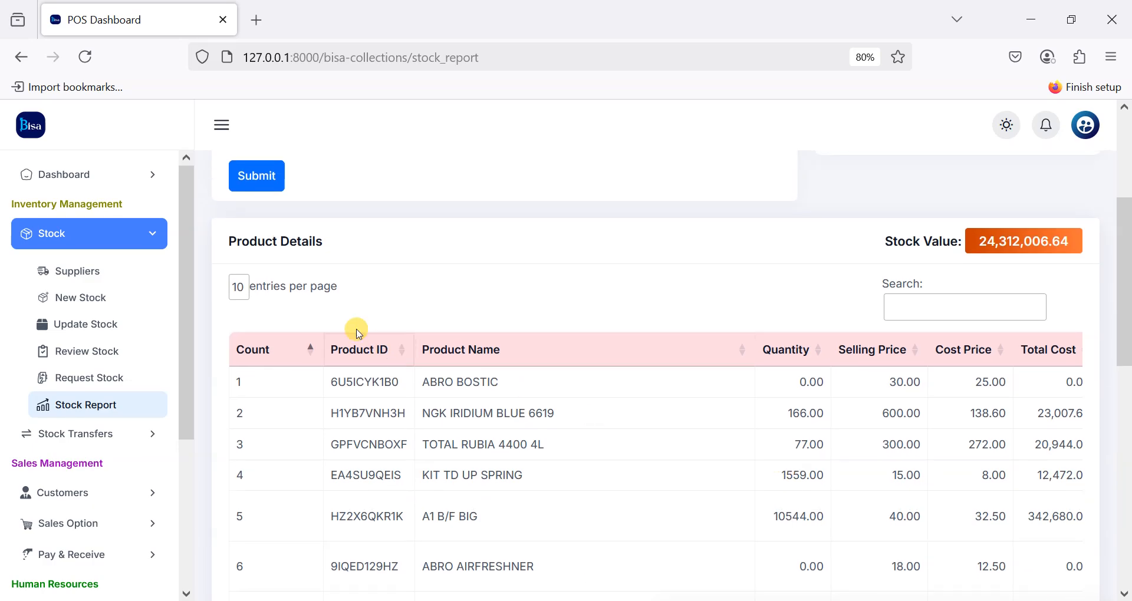
# Step: Show 50 products per page in the stock report
pyautogui.click(242, 287)
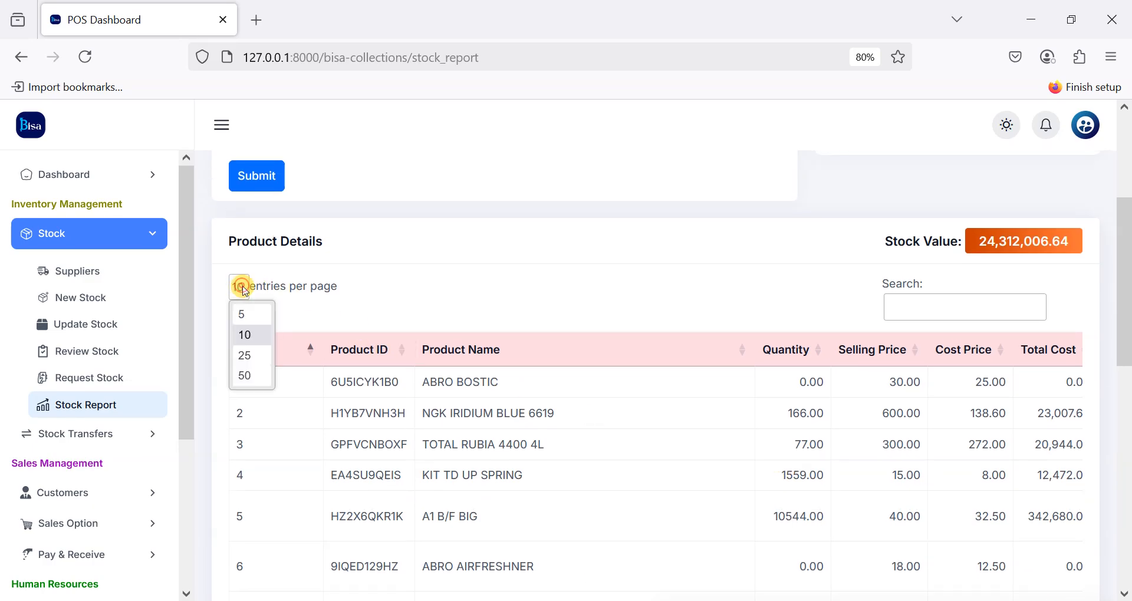
pyautogui.click(263, 378)
pyautogui.scroll(-15, 495, 331)
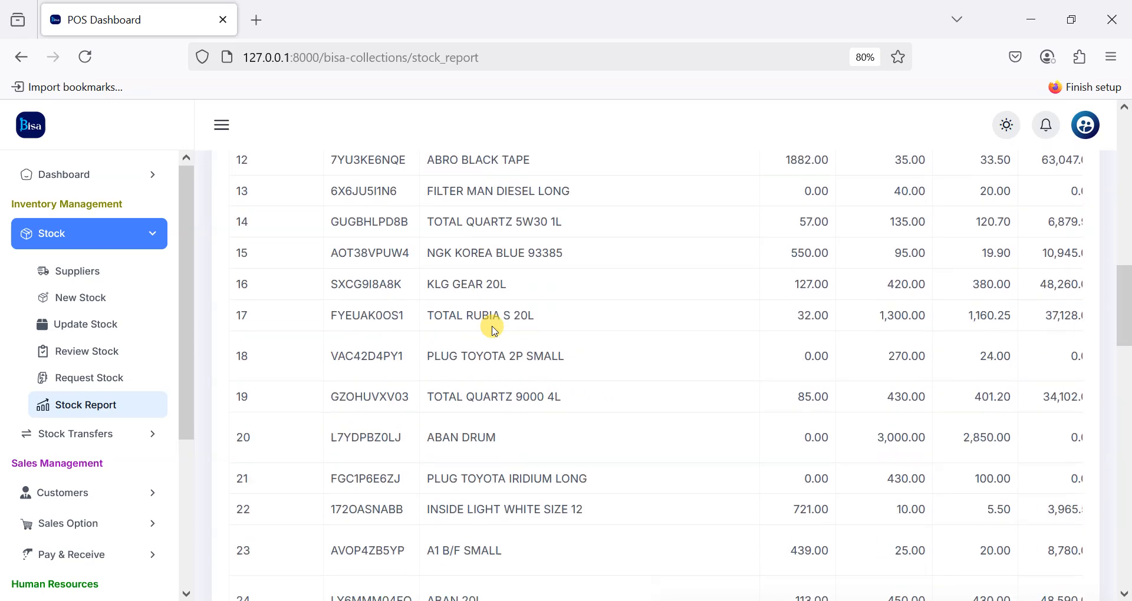
pyautogui.scroll(-15, 496, 330)
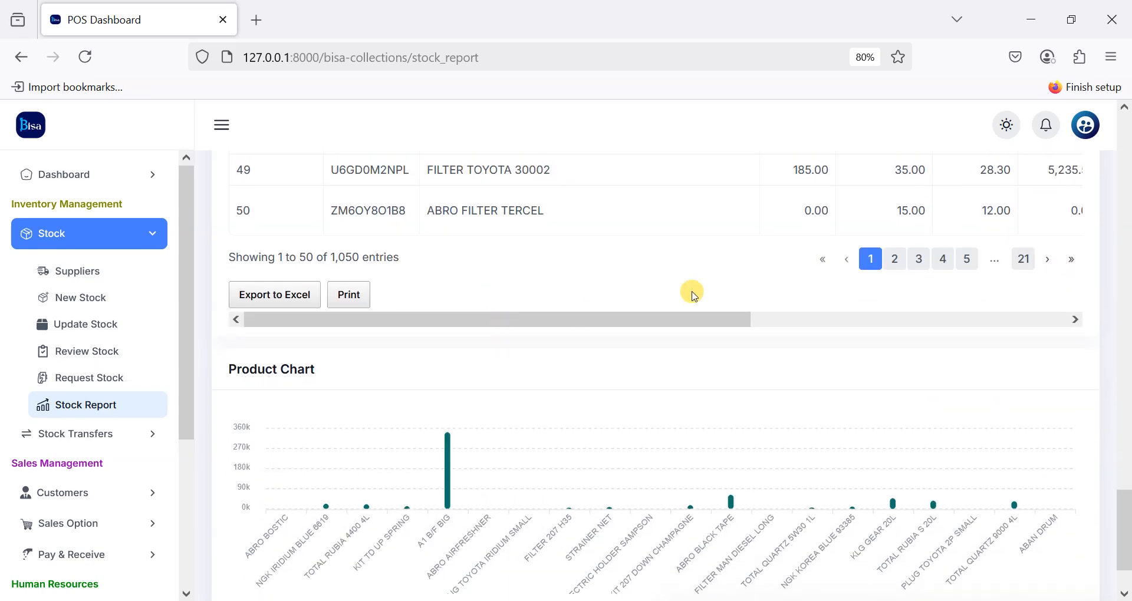
# Step: Page through the report from page 2 to page 5
pyautogui.click(895, 259)
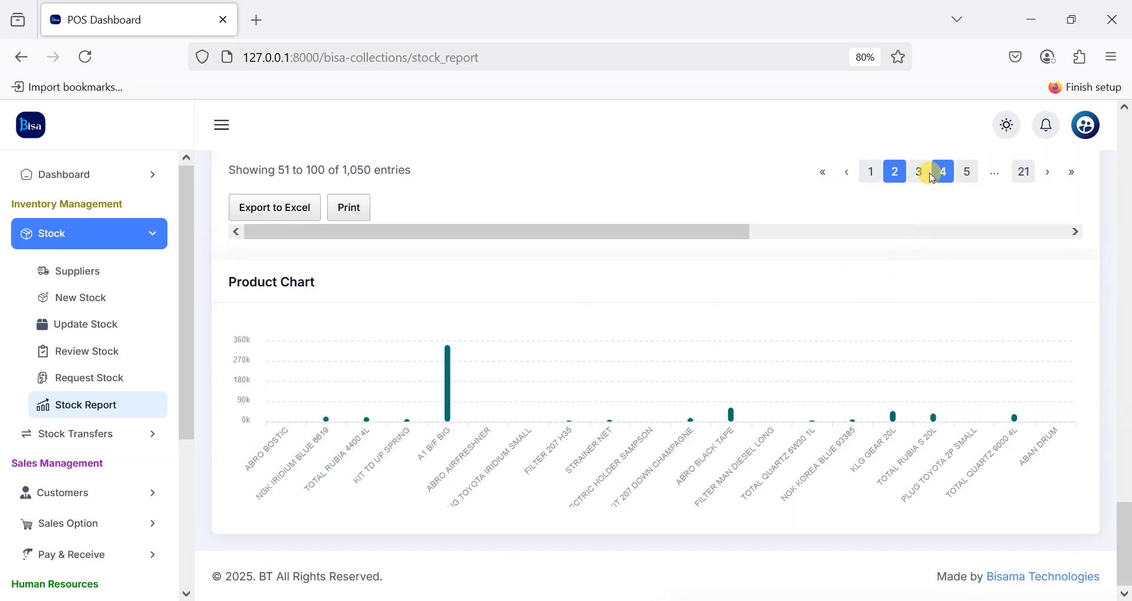
pyautogui.click(926, 177)
pyautogui.click(943, 247)
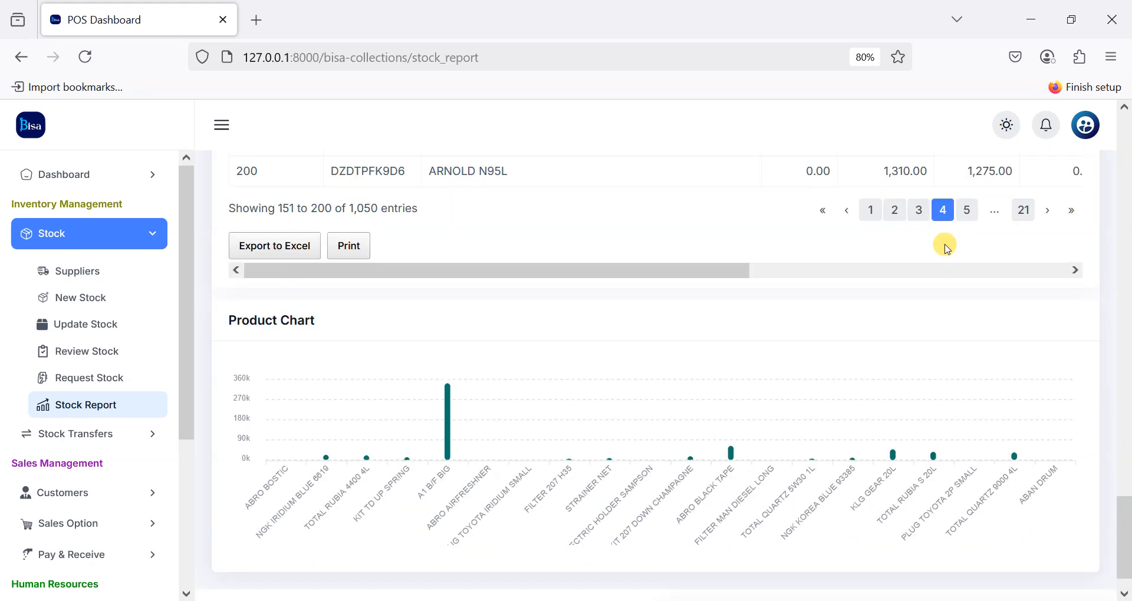
pyautogui.click(972, 210)
pyautogui.scroll(15, 943, 245)
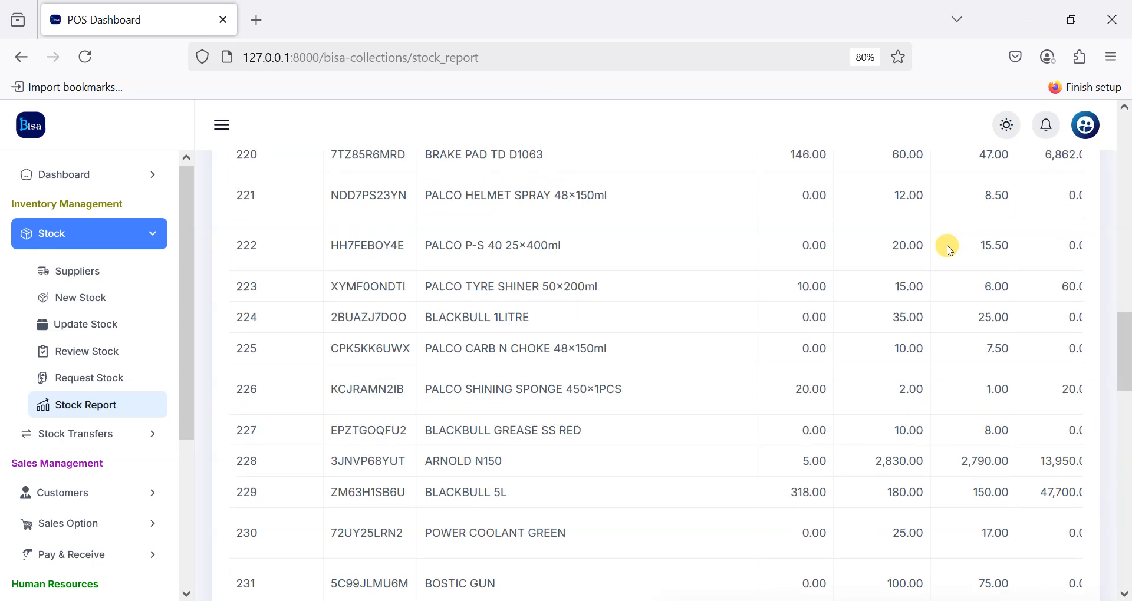
pyautogui.scroll(5, 949, 251)
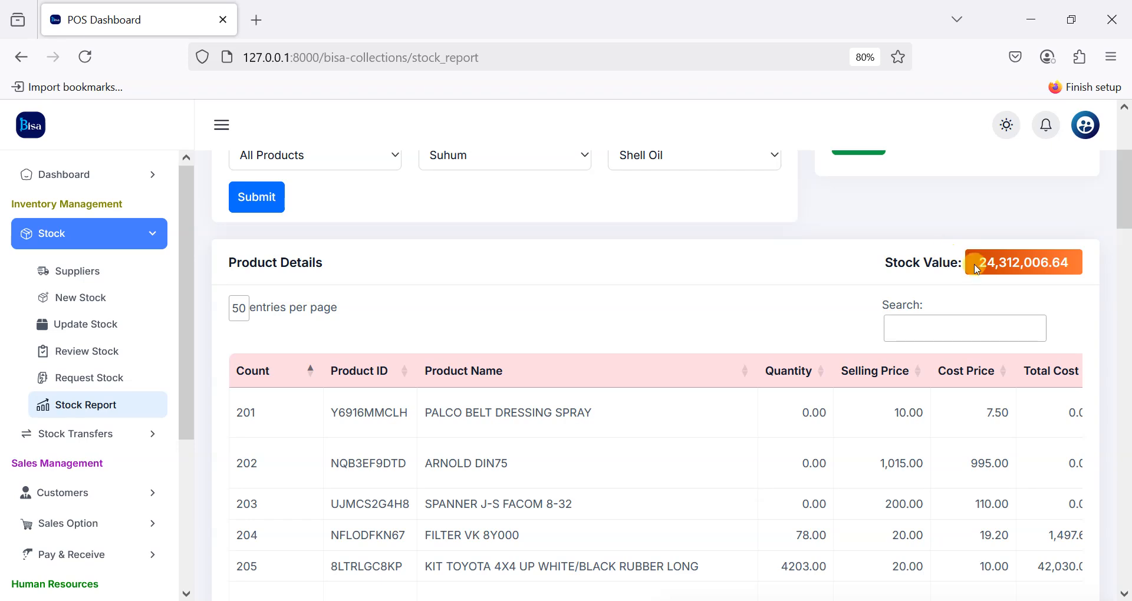
pyautogui.hscroll(6, 805, 478)
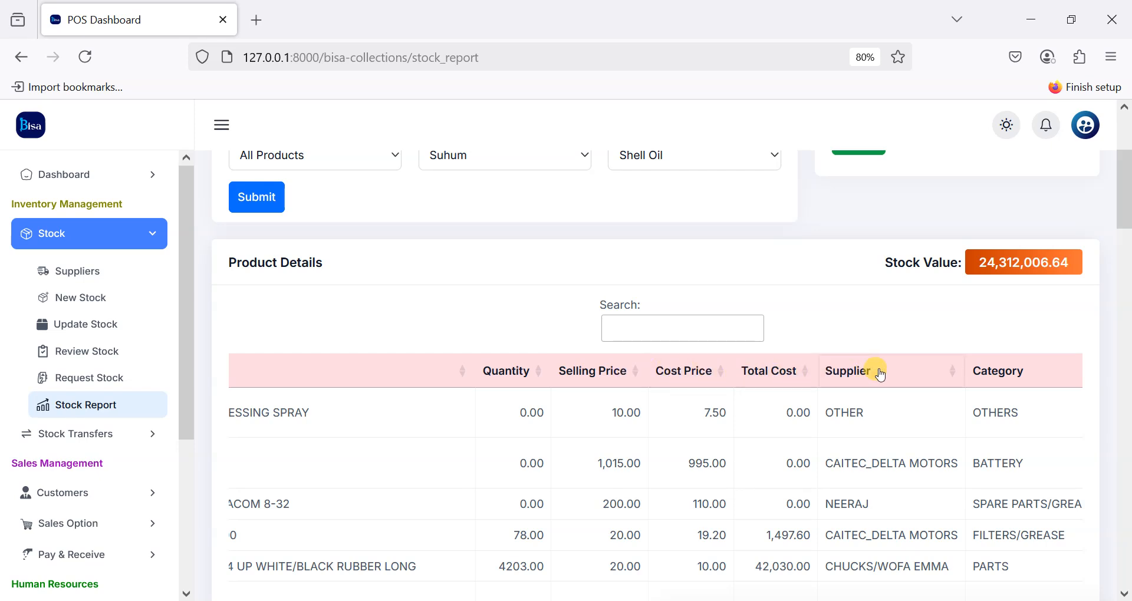
pyautogui.hscroll(-5, 379, 496)
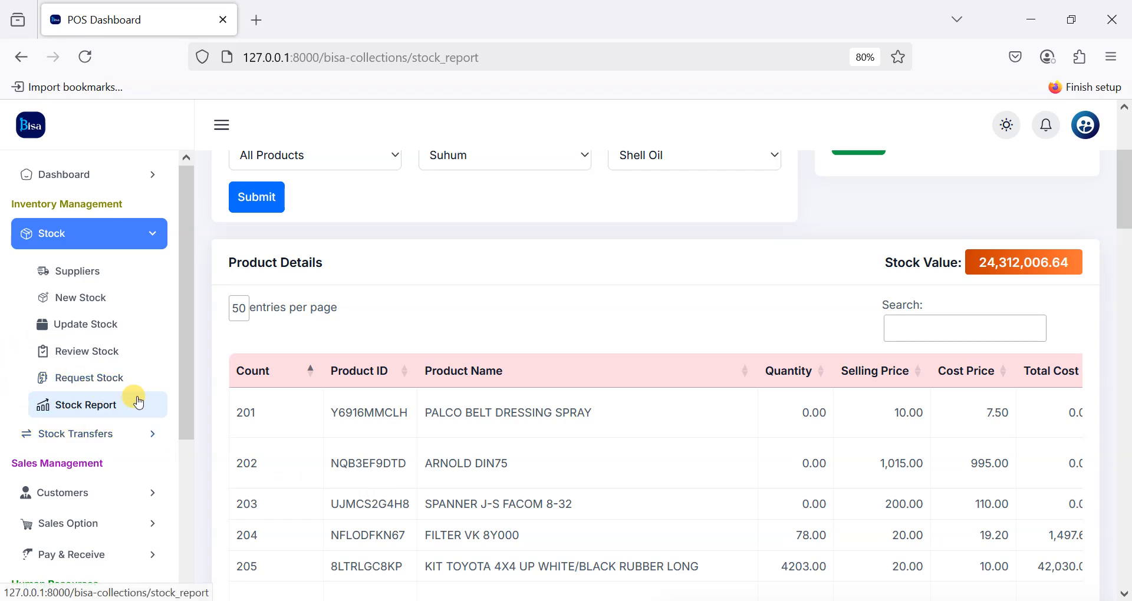
pyautogui.click(82, 437)
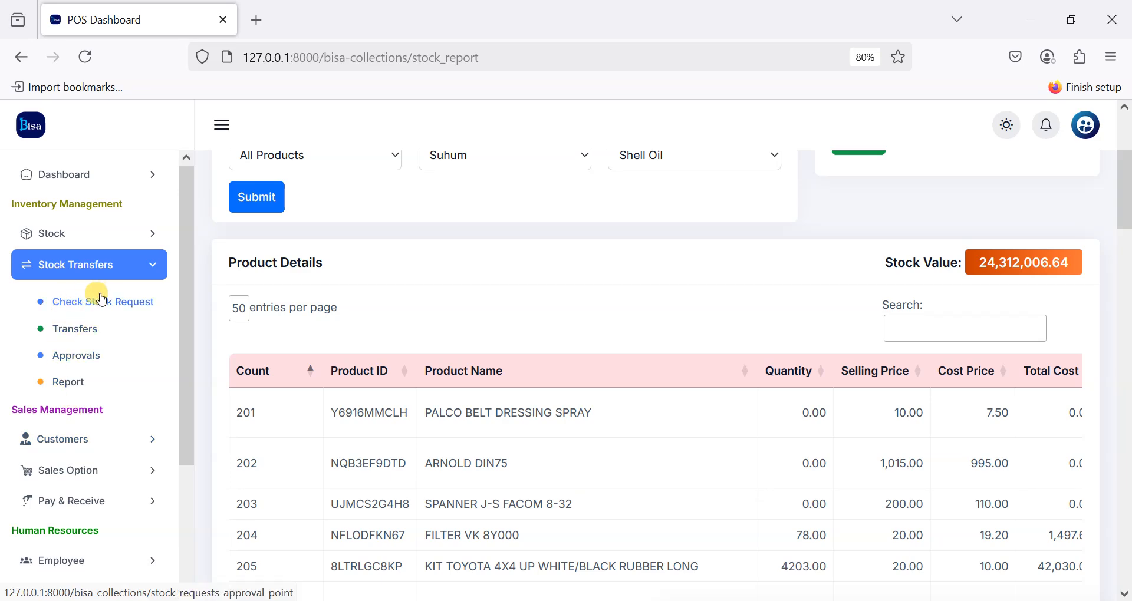
# Step: Open Check Stock Request and view the newest pending request, MOBIL SUPER 5W30 5L
pyautogui.click(105, 307)
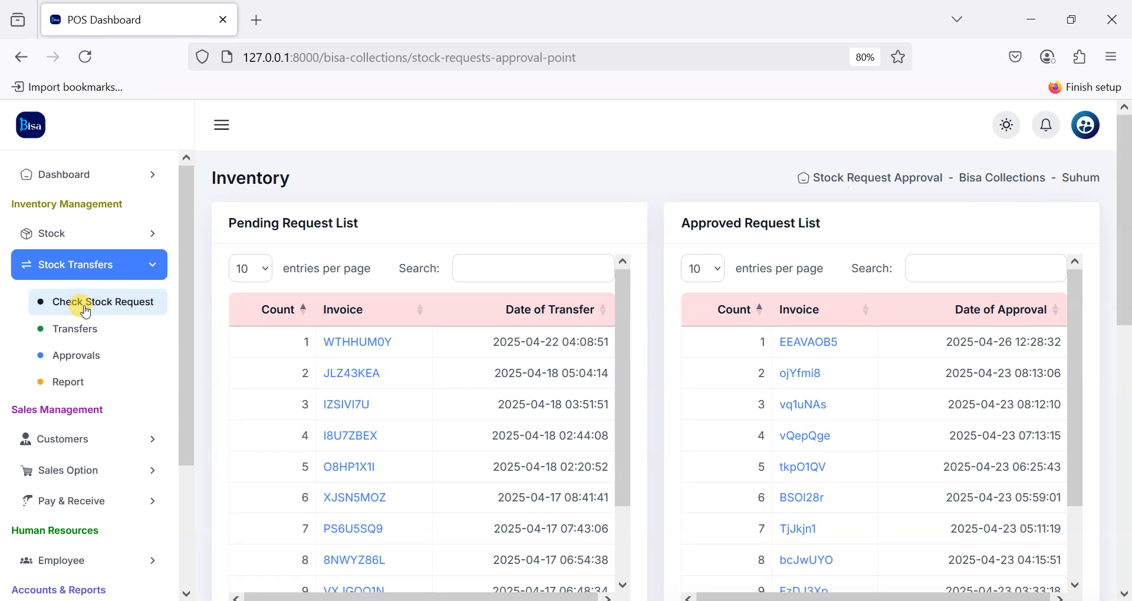
pyautogui.scroll(-2, 441, 371)
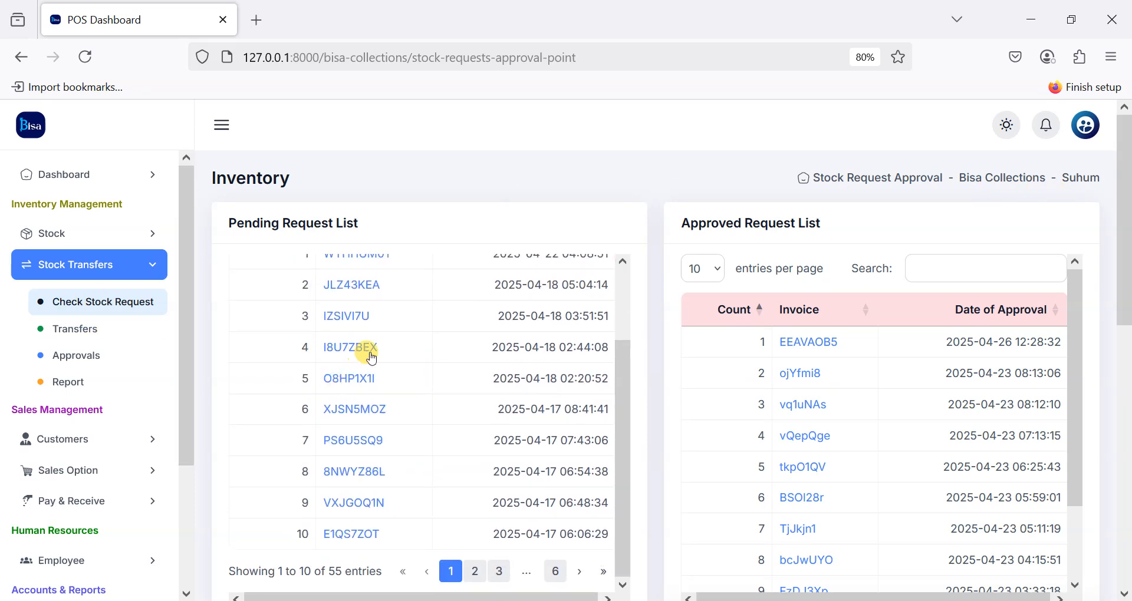
pyautogui.scroll(2, 372, 319)
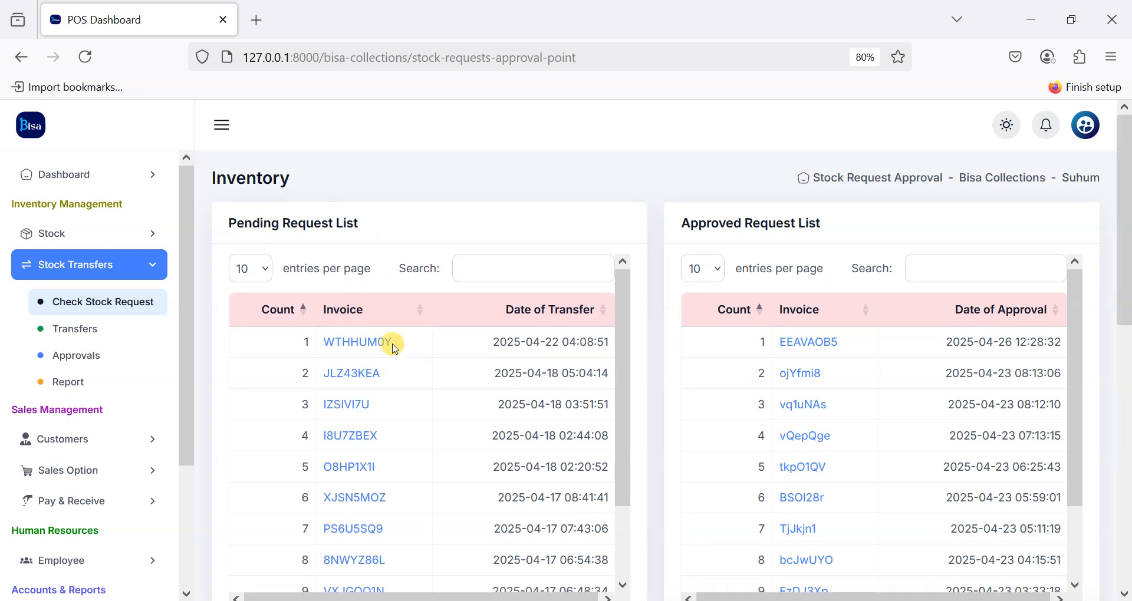
pyautogui.click(423, 342)
# Step: Tick and approve the 60-unit MOBIL SUPER 5W30 5L request, then go to Transfers
pyautogui.scroll(-7, 649, 406)
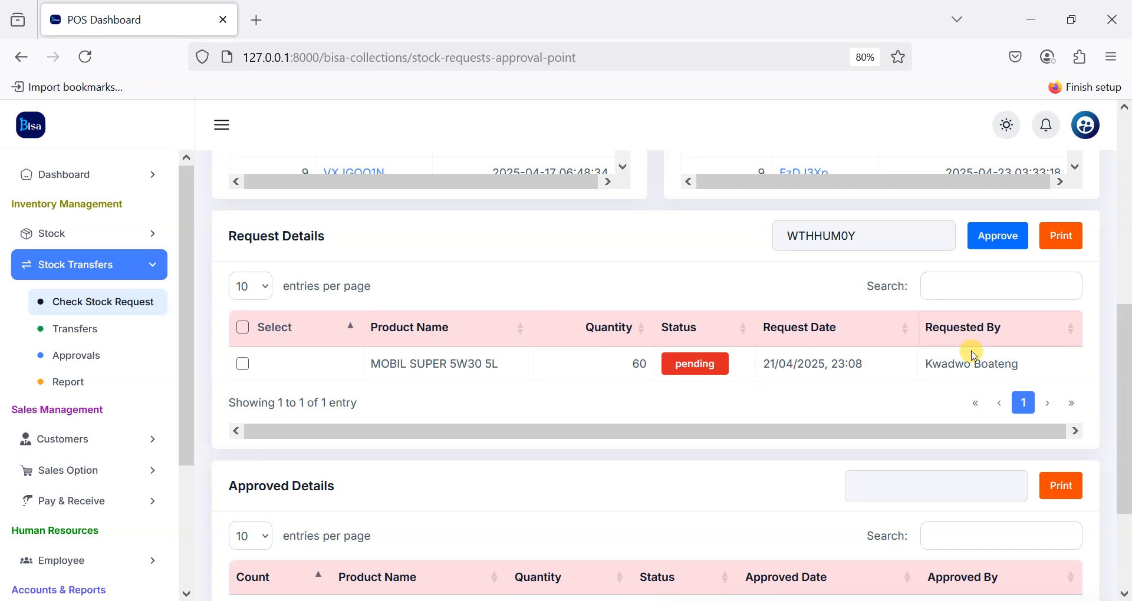
pyautogui.click(242, 368)
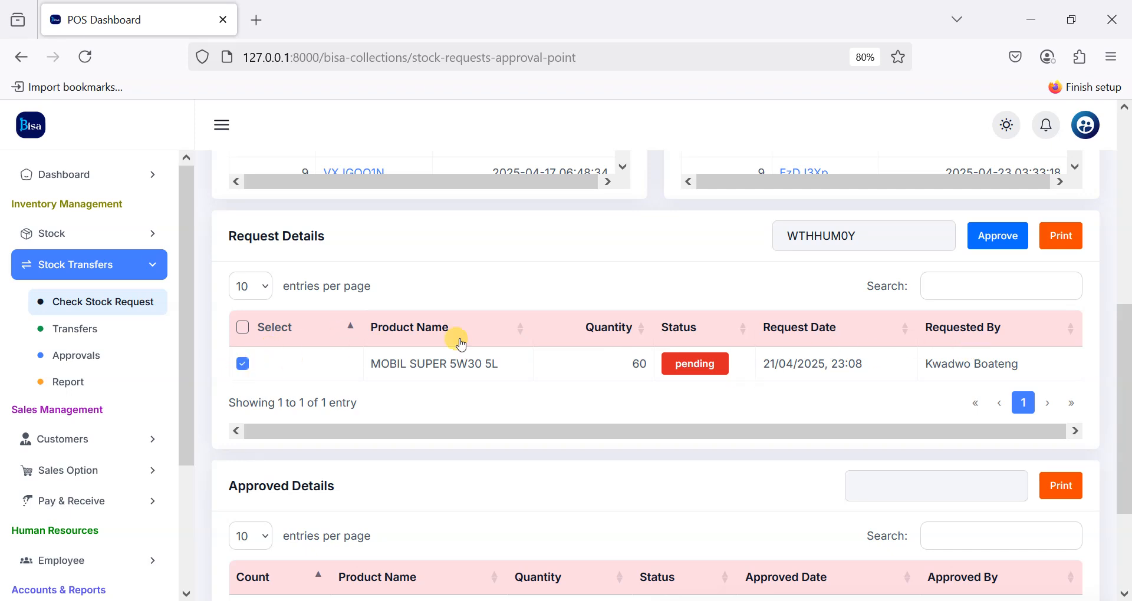
pyautogui.click(1010, 243)
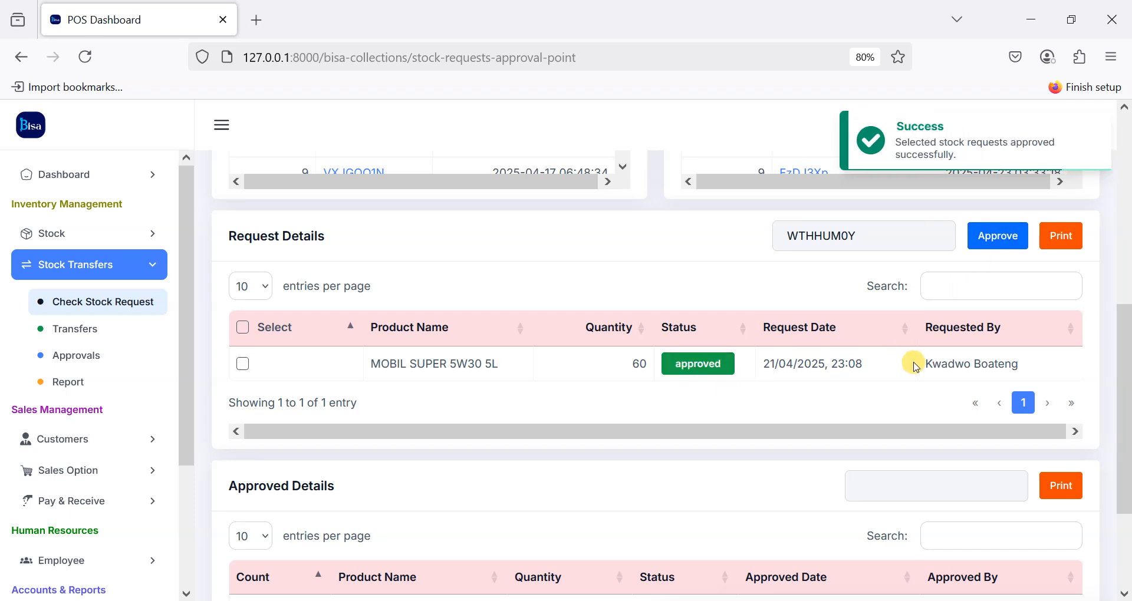
pyautogui.hscroll(1, 985, 355)
pyautogui.hscroll(-1, 984, 354)
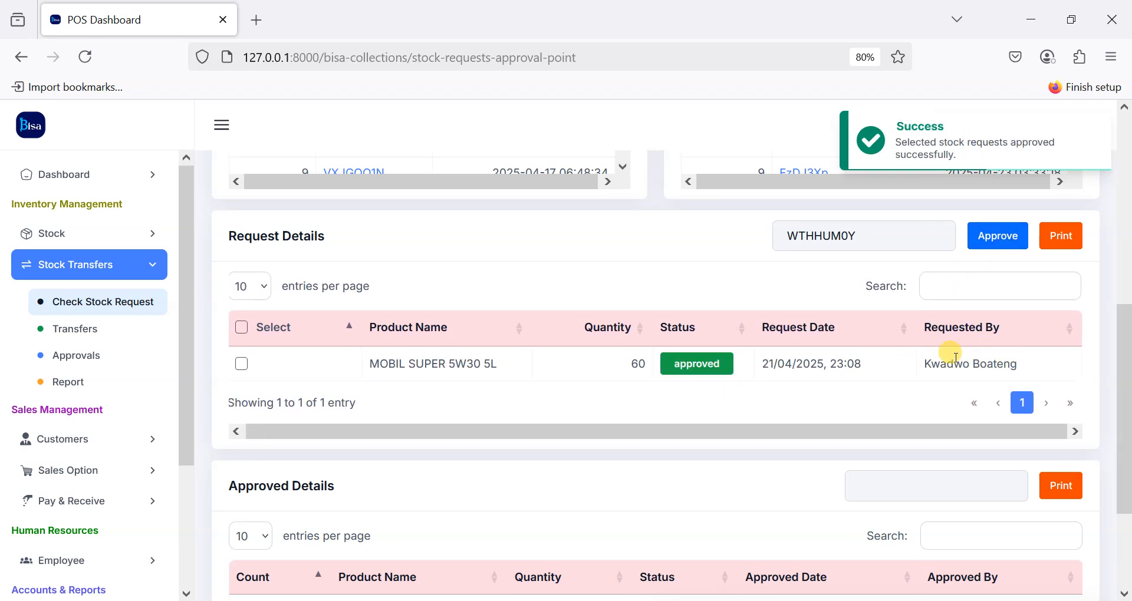
pyautogui.scroll(-3, 786, 359)
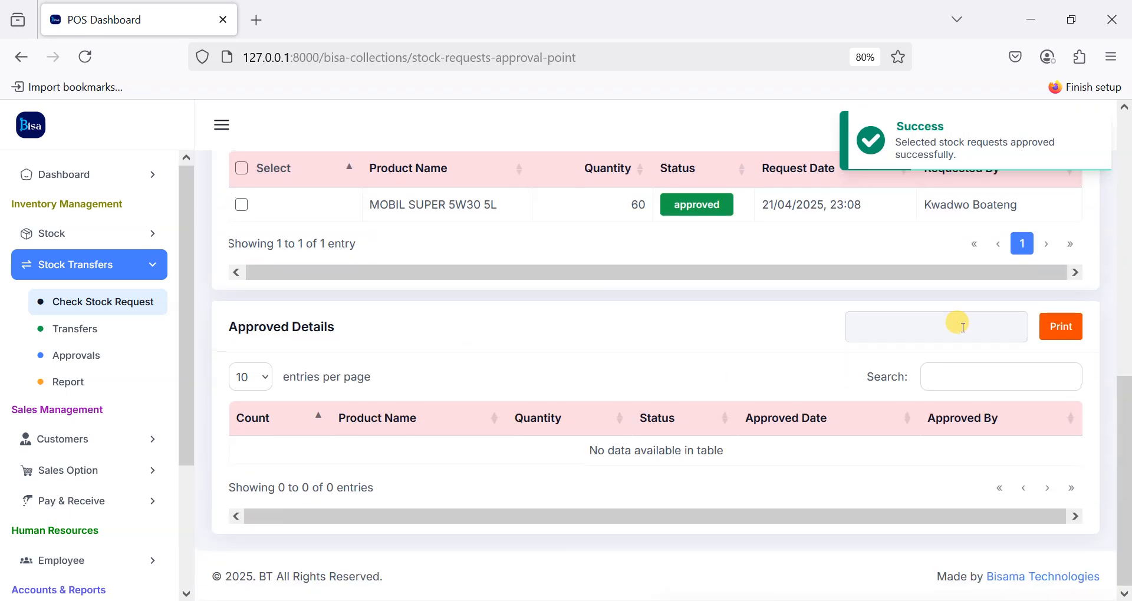
pyautogui.click(74, 328)
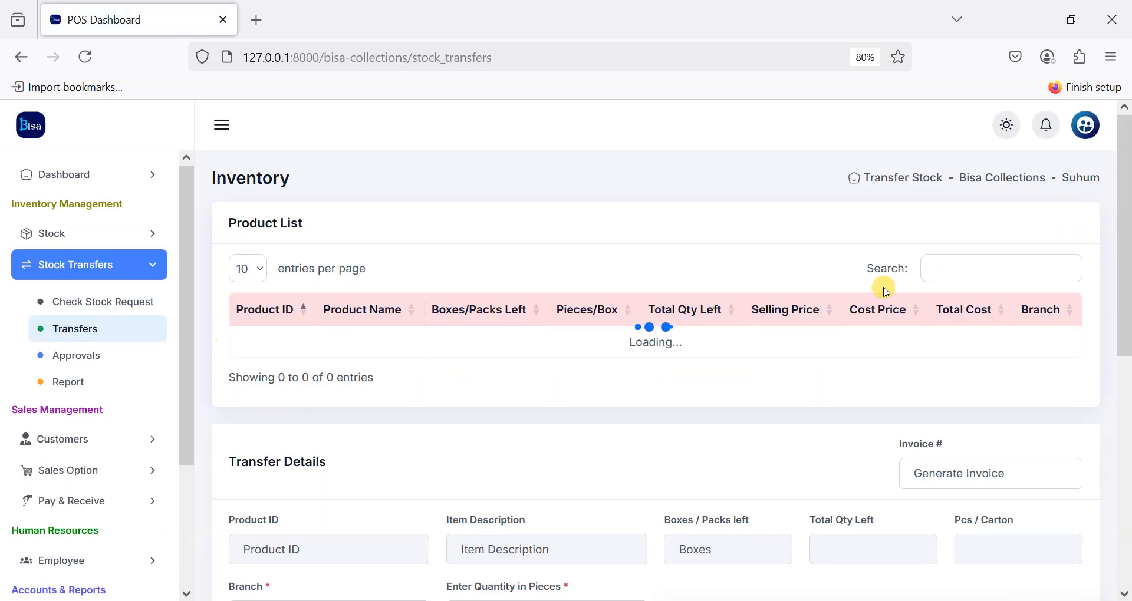
# Step: Search 'matte', load Matte Board 60mm, and set the destination branch to Nkwatia
pyautogui.click(976, 276)
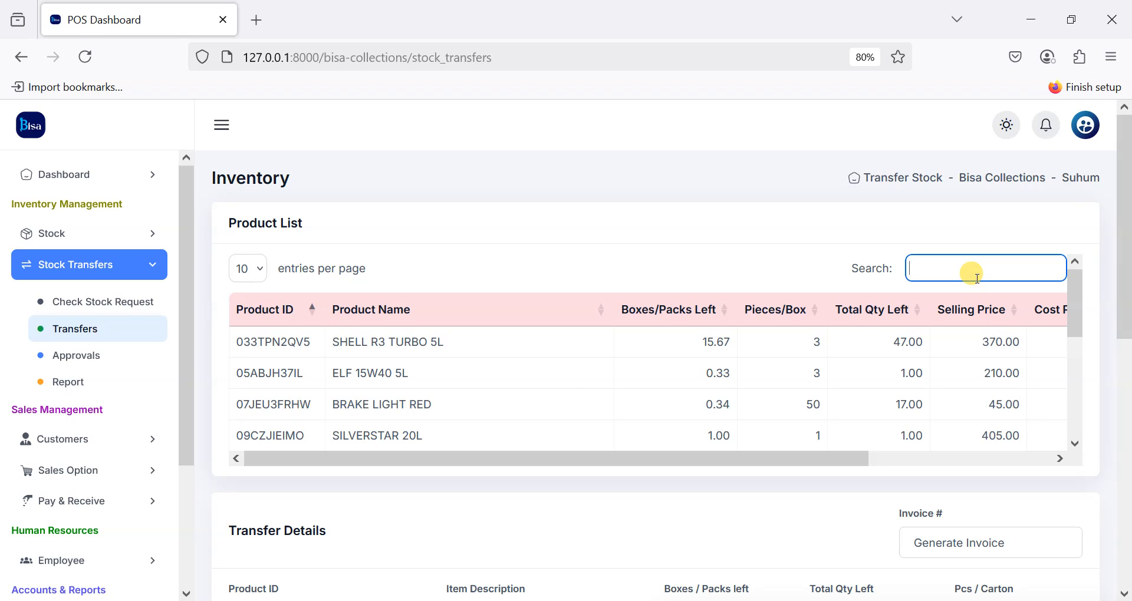
pyautogui.write('matte')
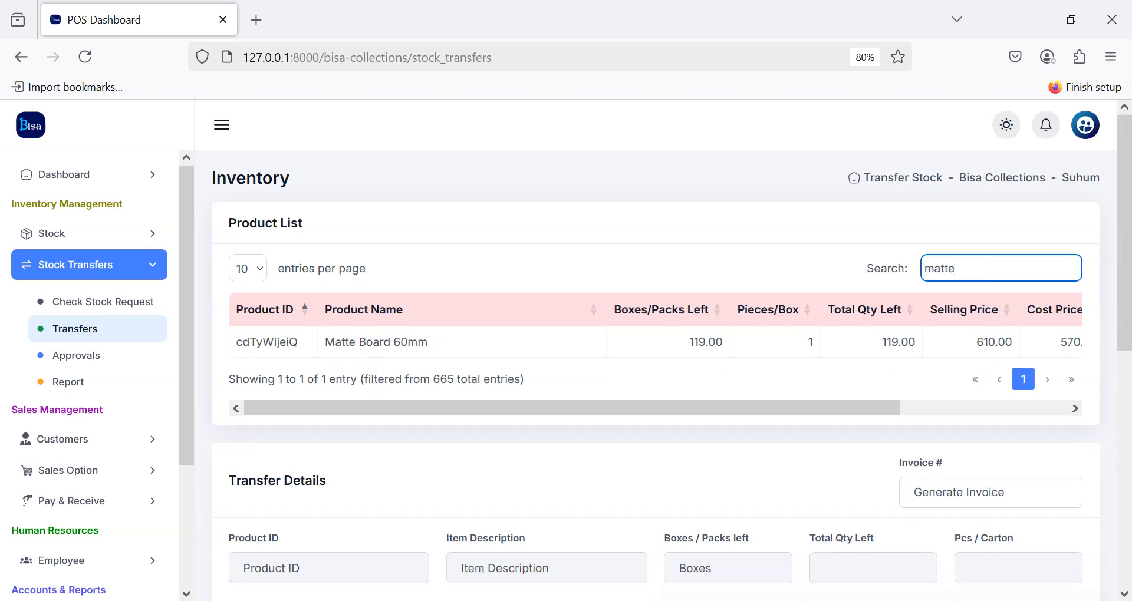
pyautogui.click(687, 336)
pyautogui.scroll(-5, 759, 299)
pyautogui.click(365, 256)
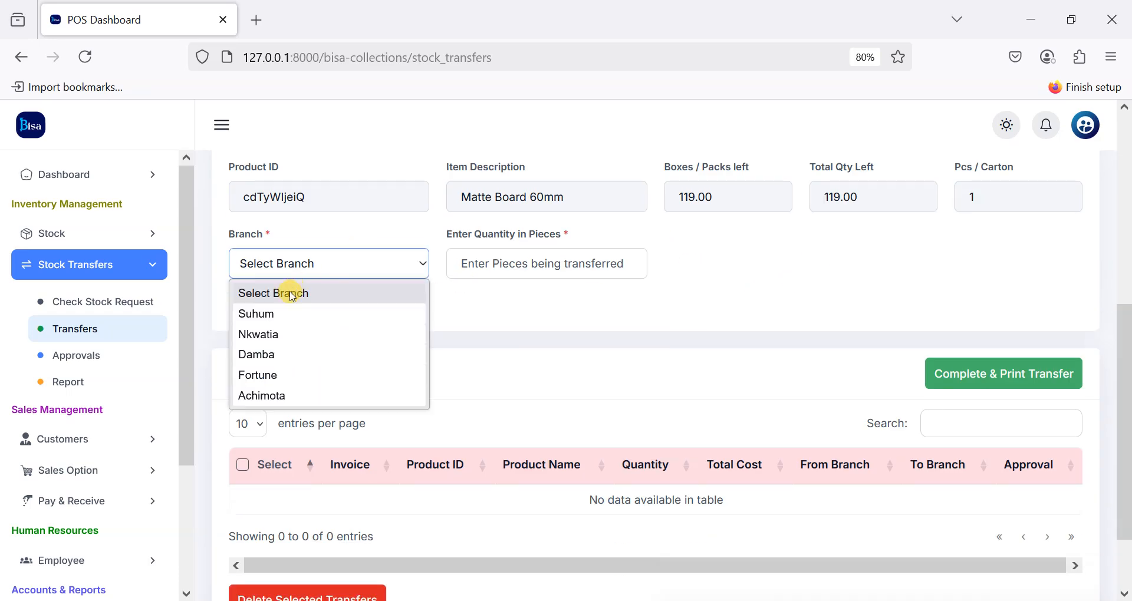
pyautogui.click(288, 341)
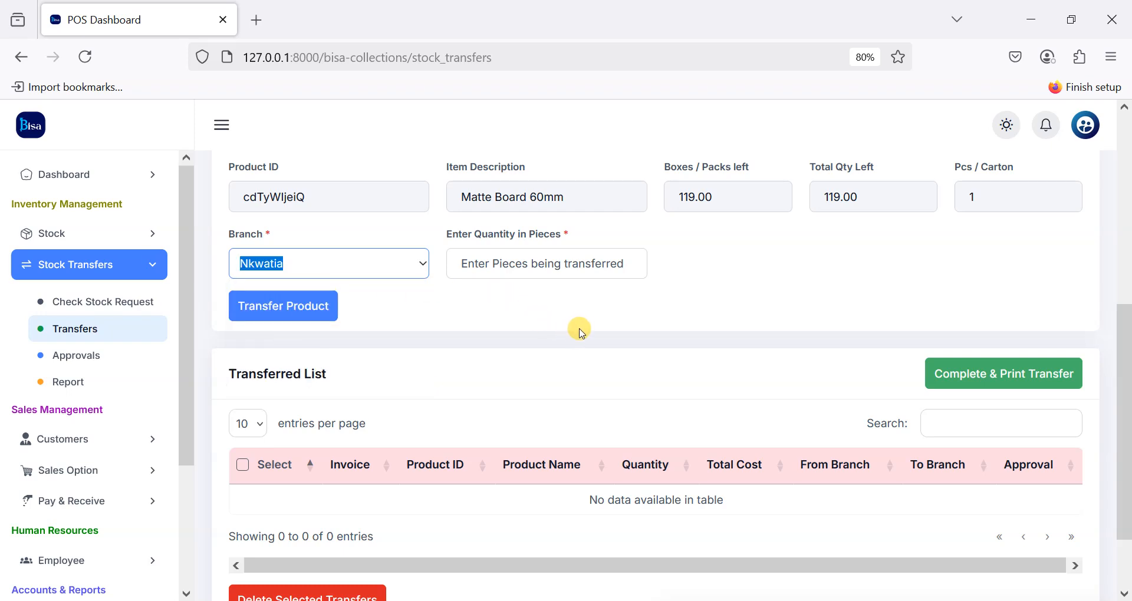
pyautogui.scroll(1, 592, 317)
# Step: Enter quantity 19 and add the Matte Board transfer to the list
pyautogui.click(516, 319)
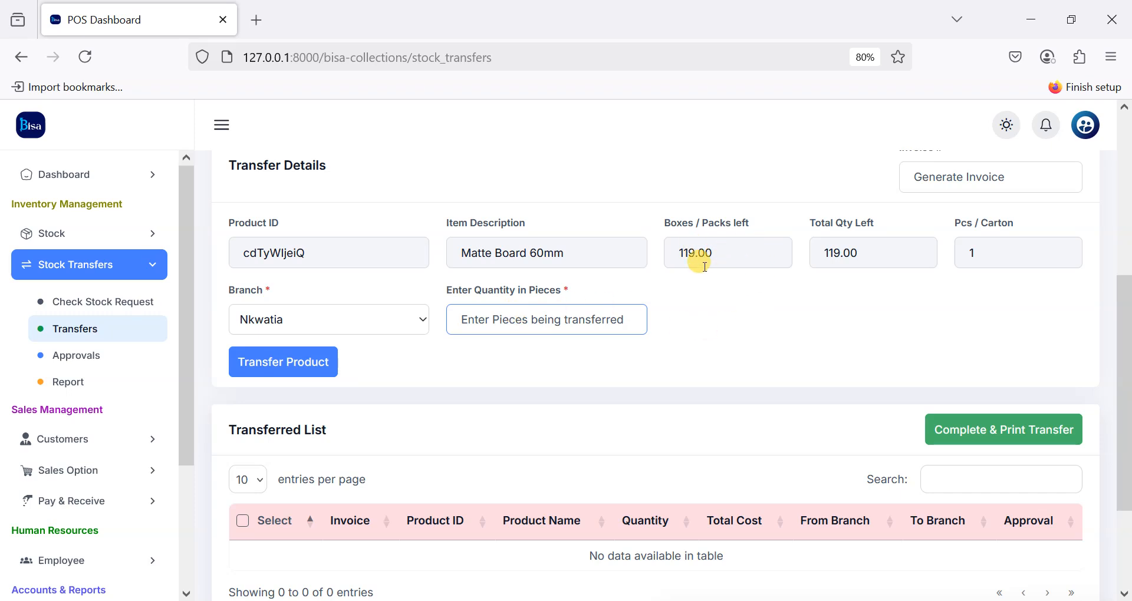
pyautogui.write('3')
pyautogui.press('BackSpace')
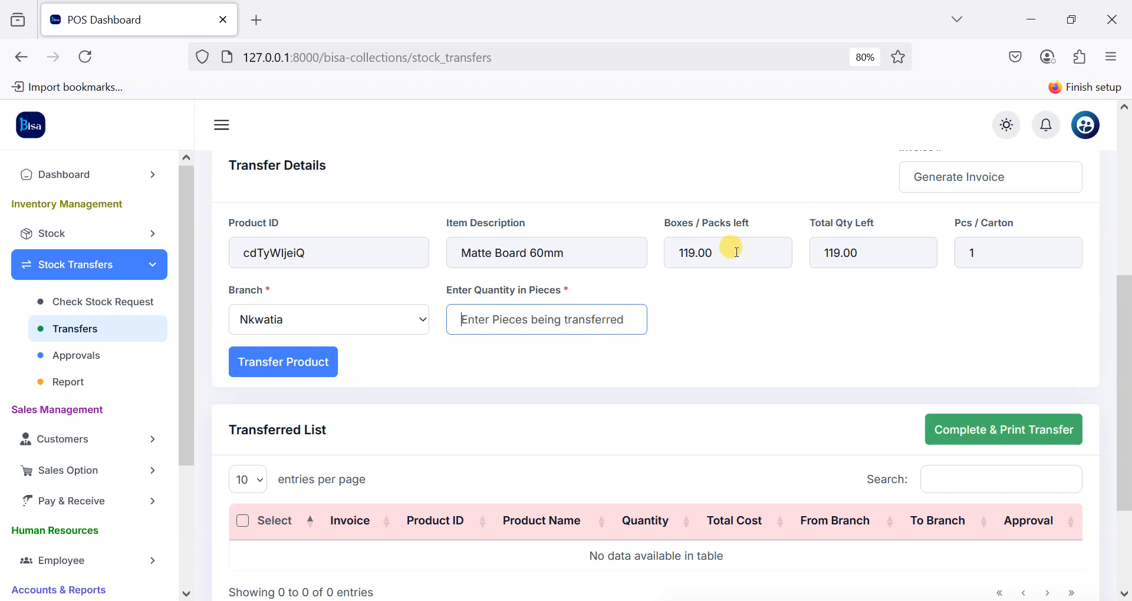
pyautogui.write('3=19')
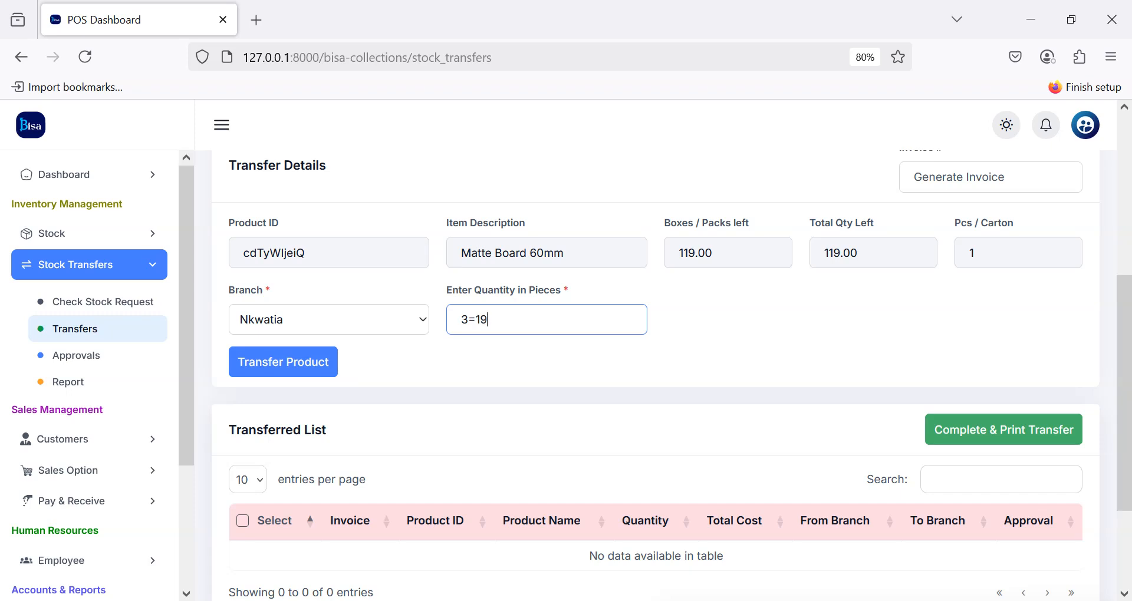
pyautogui.press('BackSpace')
pyautogui.press('BackSpace')
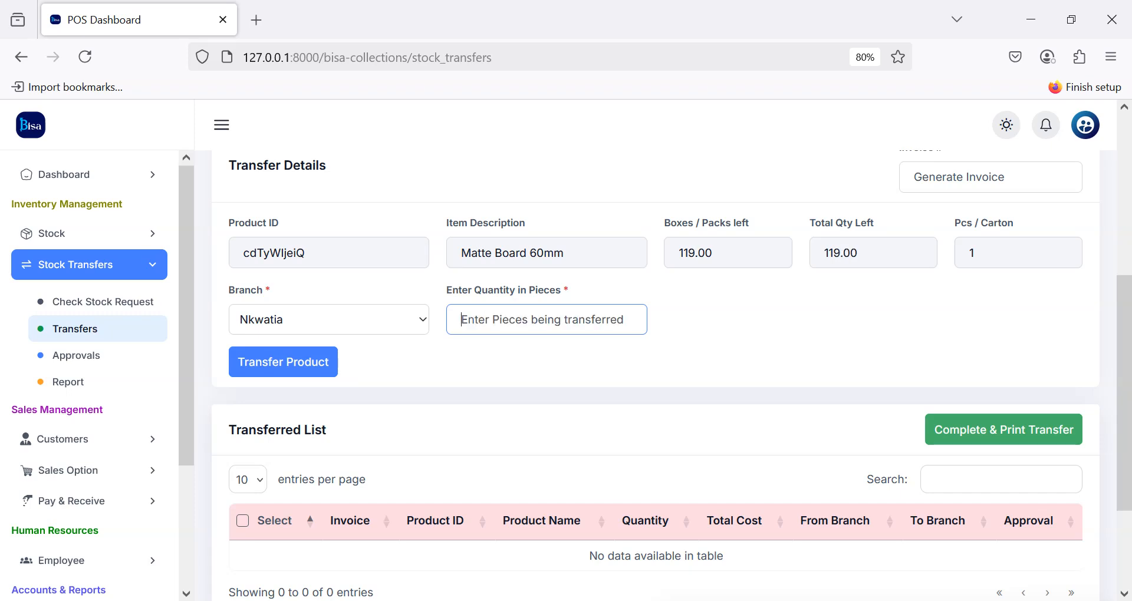
pyautogui.write('19')
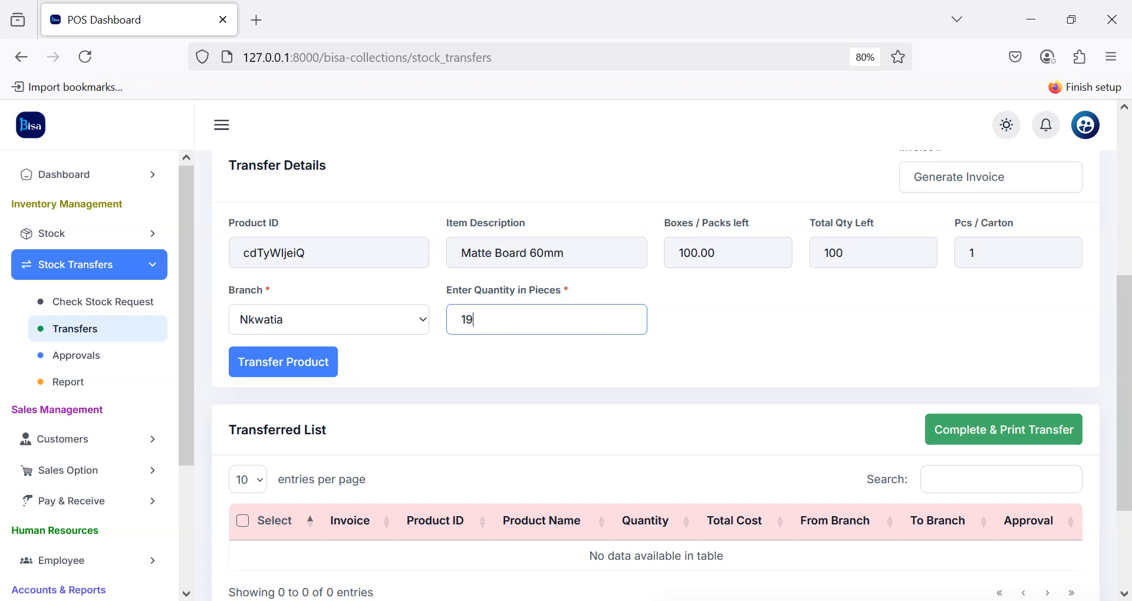
pyautogui.click(295, 368)
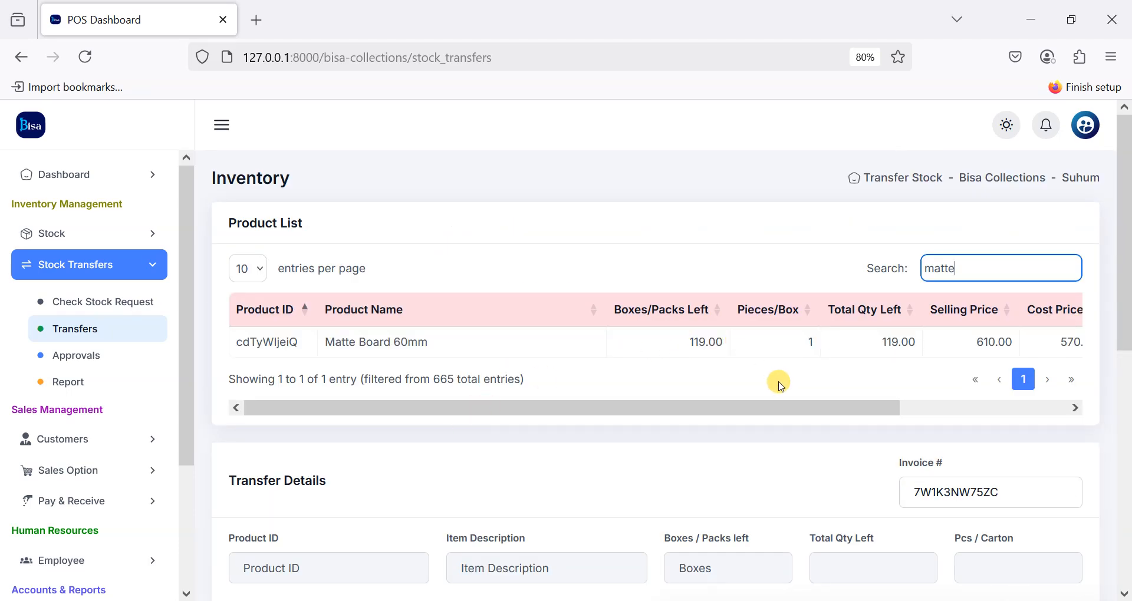
pyautogui.scroll(-8, 696, 441)
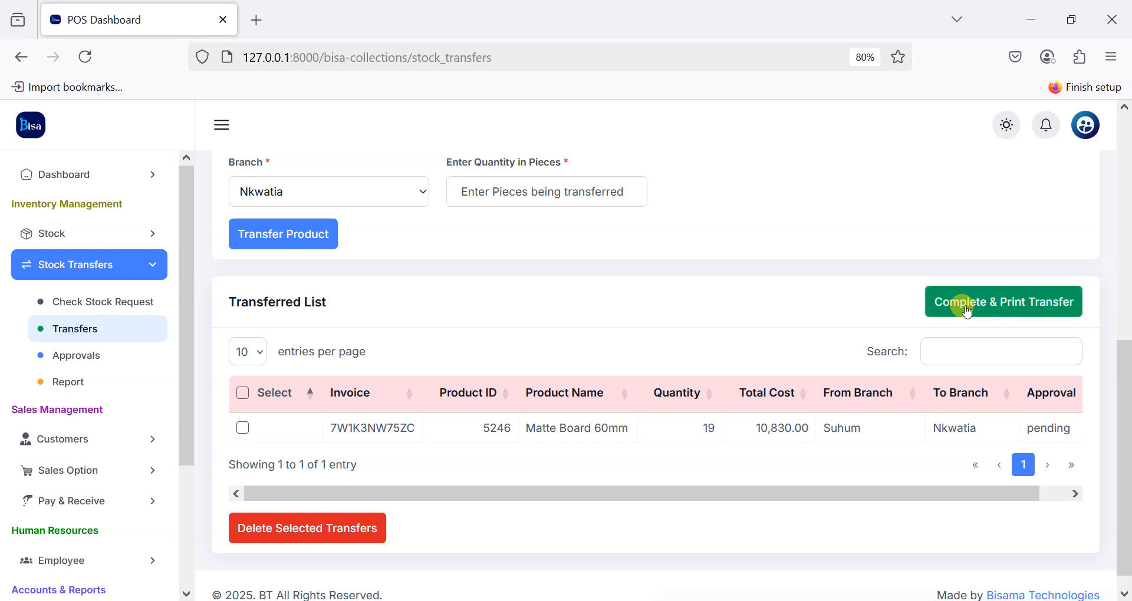
# Step: Complete the Matte Board 60mm transfer to bring up its Transfer Invoice preview
pyautogui.scroll(6, 907, 301)
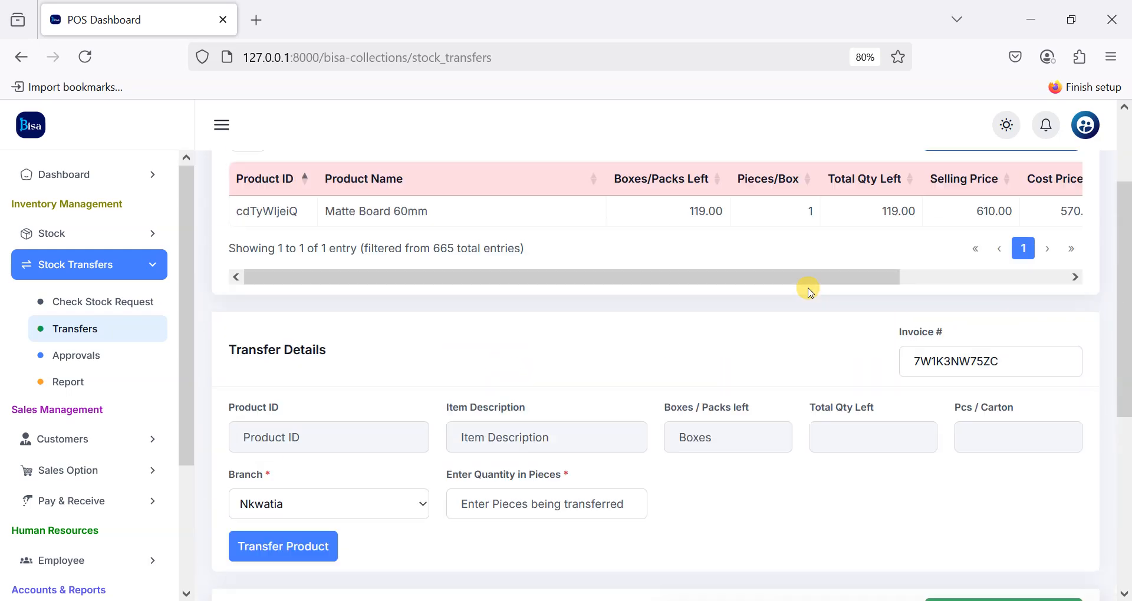
pyautogui.scroll(-6, 869, 256)
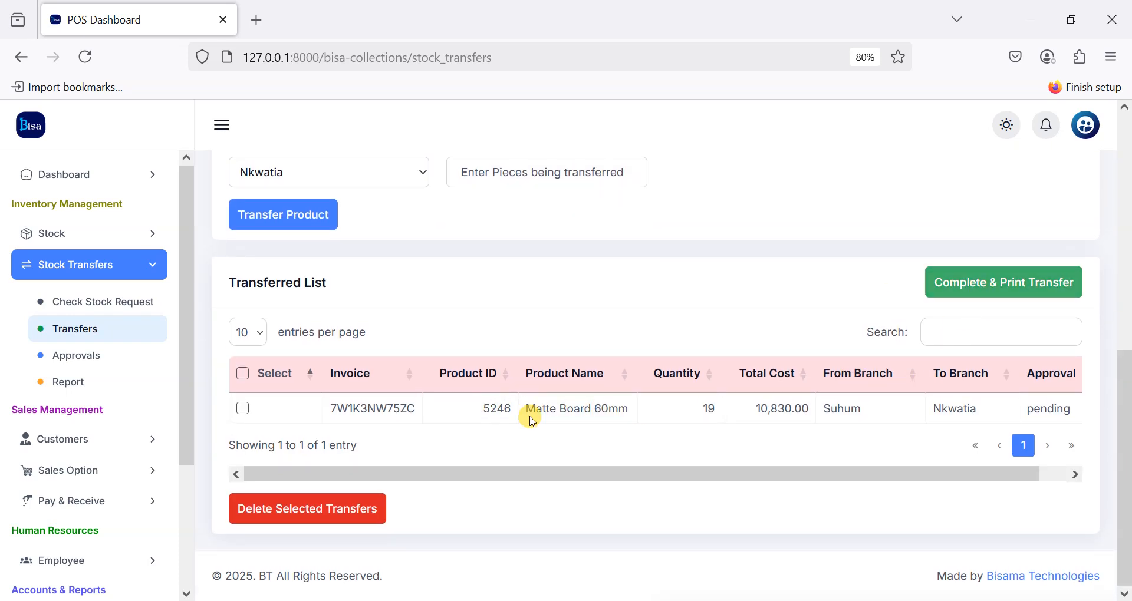
pyautogui.click(988, 284)
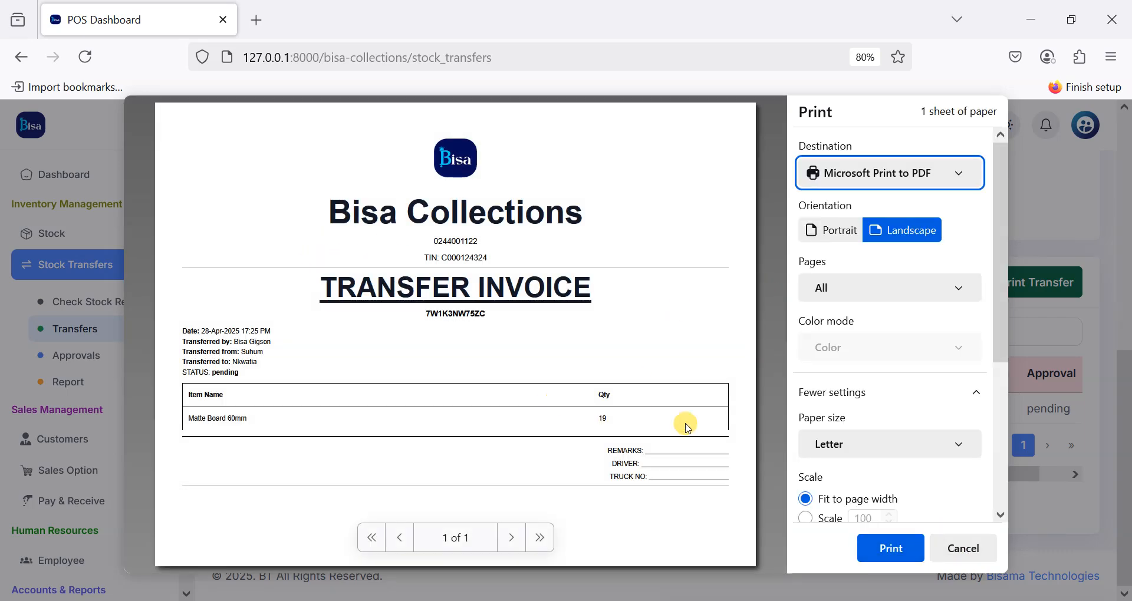
# Step: Set the printer to EPSON TM-T20II Receipt, review the invoice, then cancel printing
pyautogui.click(917, 186)
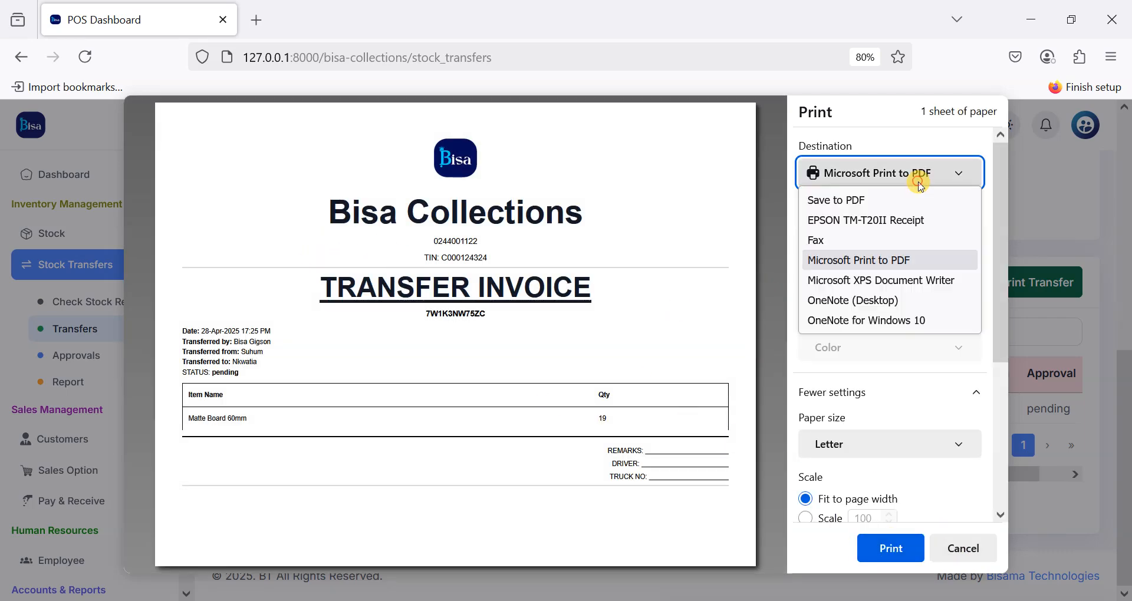
pyautogui.click(841, 220)
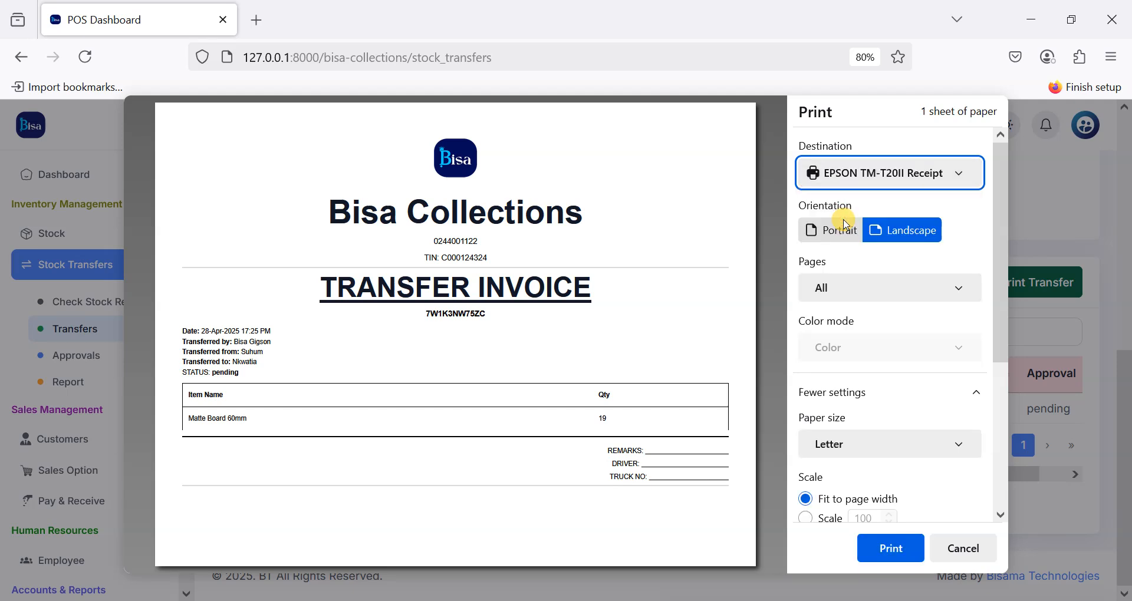
pyautogui.scroll(-5, 869, 450)
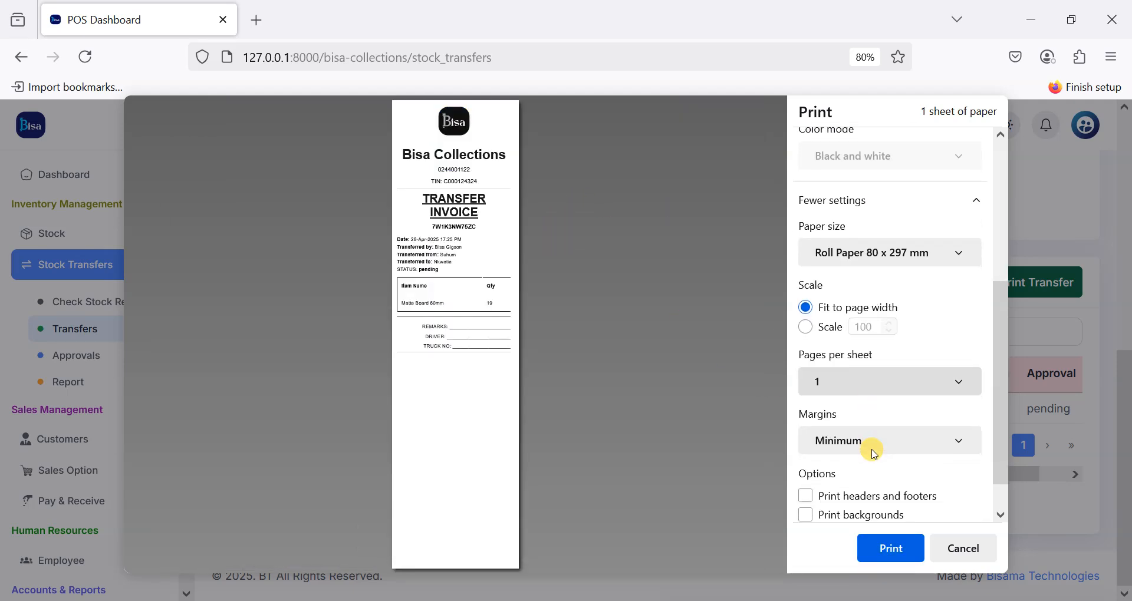
pyautogui.scroll(-1, 846, 463)
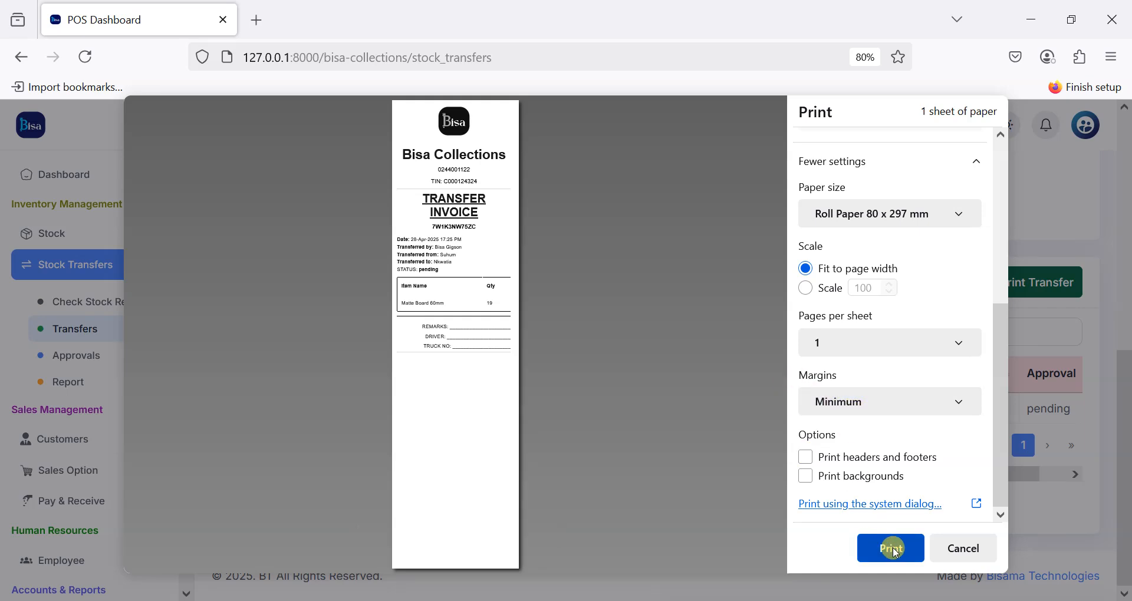
pyautogui.click(981, 550)
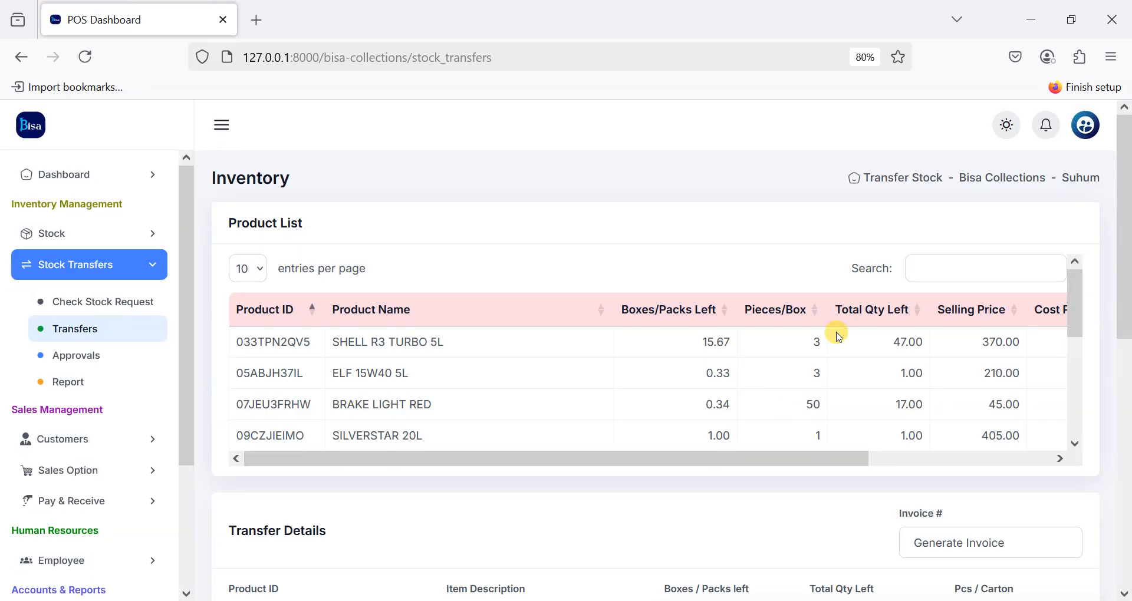
# Step: Search products for 'matt', then open the Stock Transfer Approvals page
pyautogui.click(948, 271)
pyautogui.write('matte')
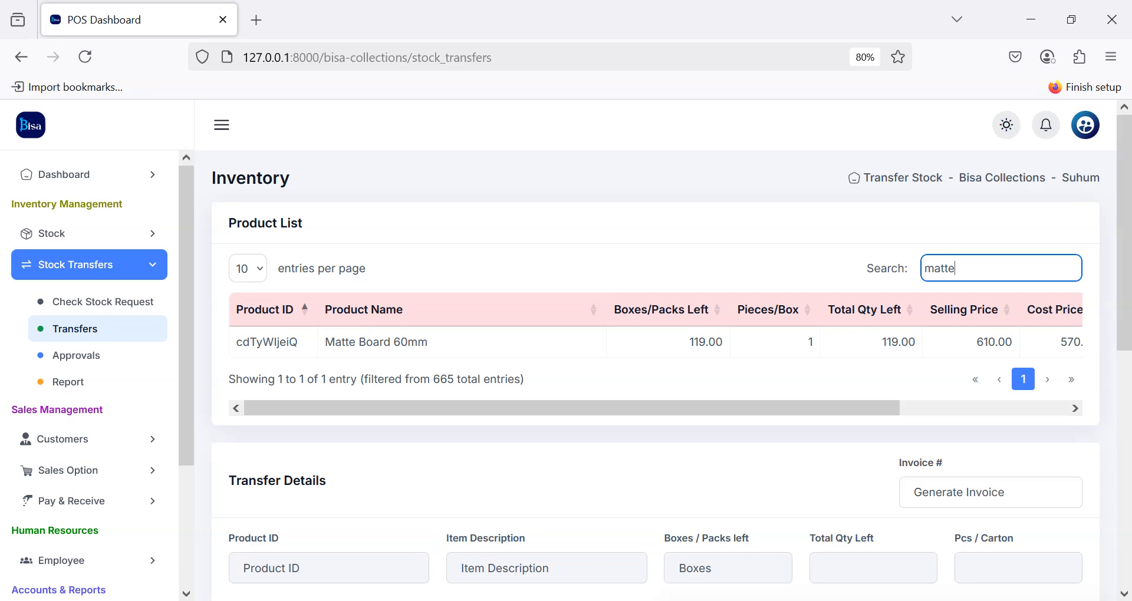
pyautogui.click(76, 355)
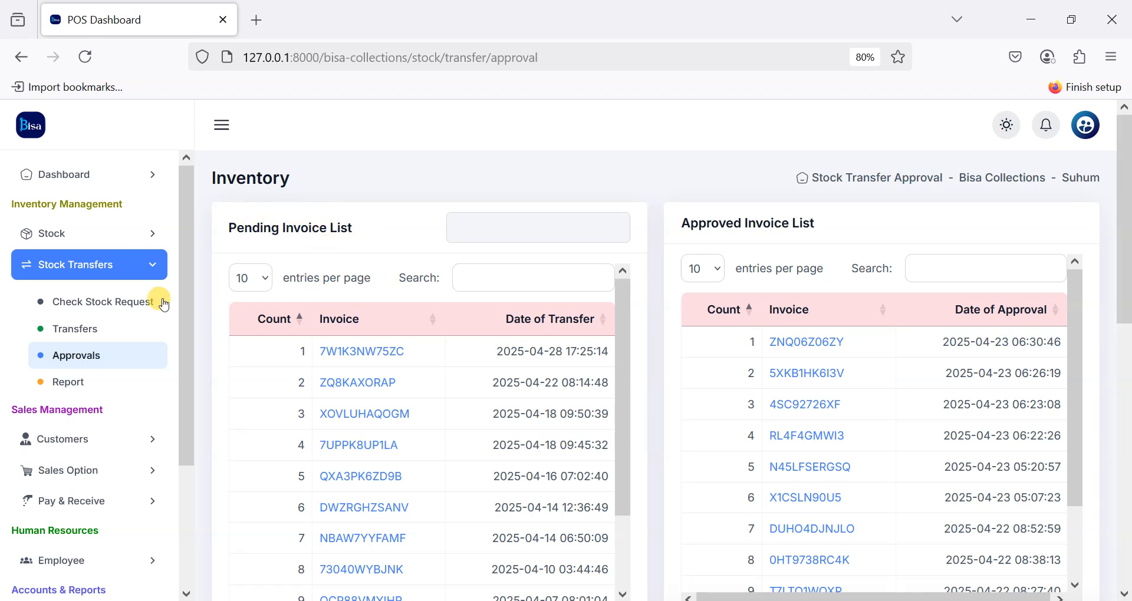
# Step: Load pending invoice 7W1K3NW75ZC, tick its Matte Board 60mm line (quantity 19), and approve it
pyautogui.click(423, 357)
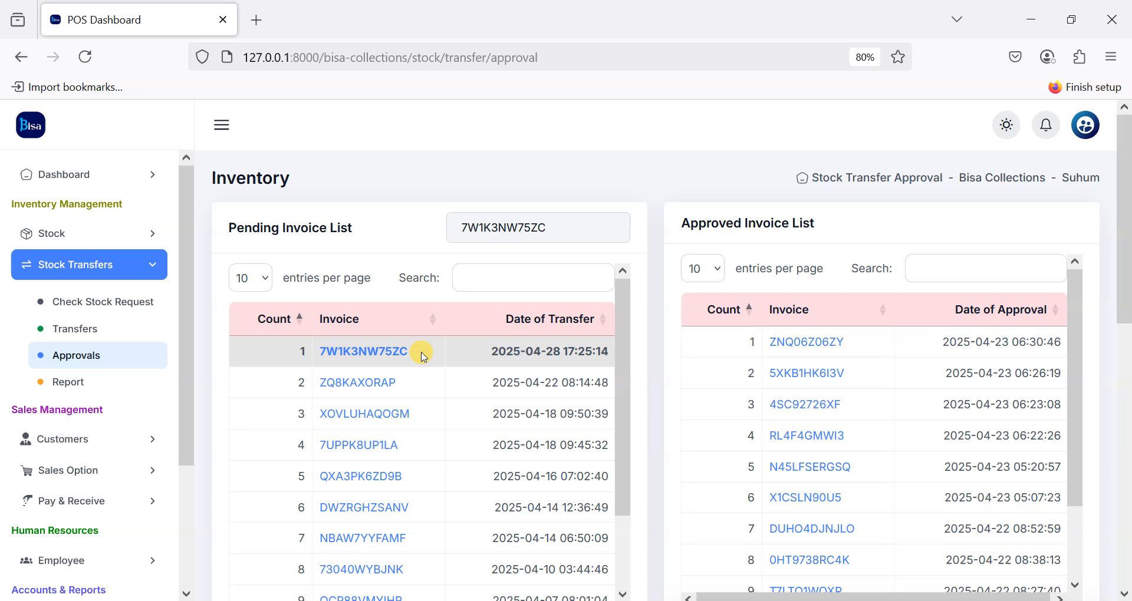
pyautogui.scroll(-10, 570, 341)
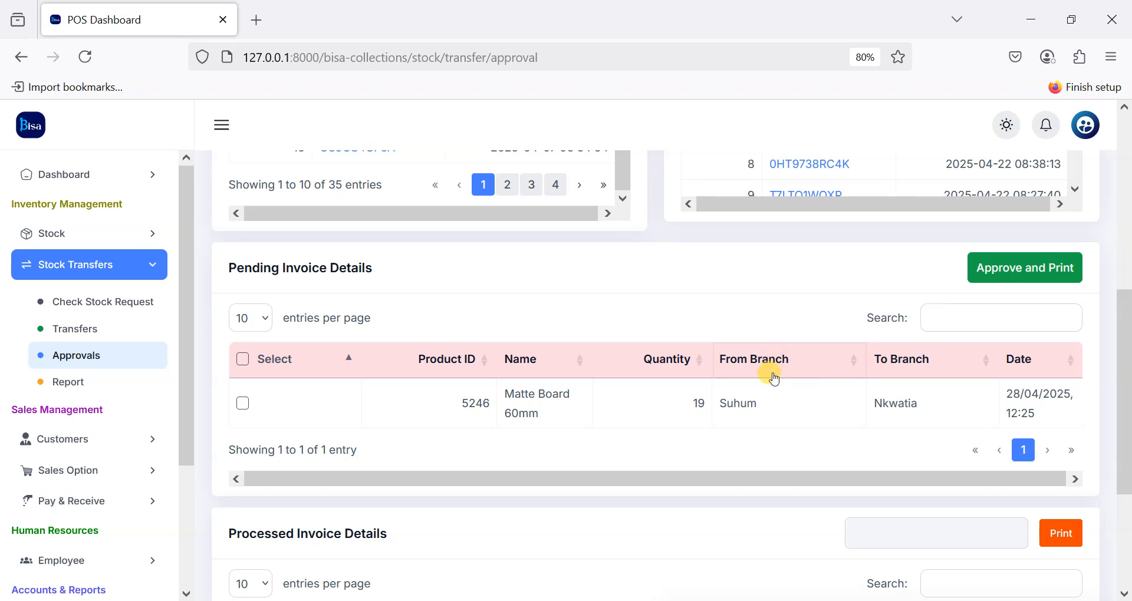
pyautogui.click(245, 404)
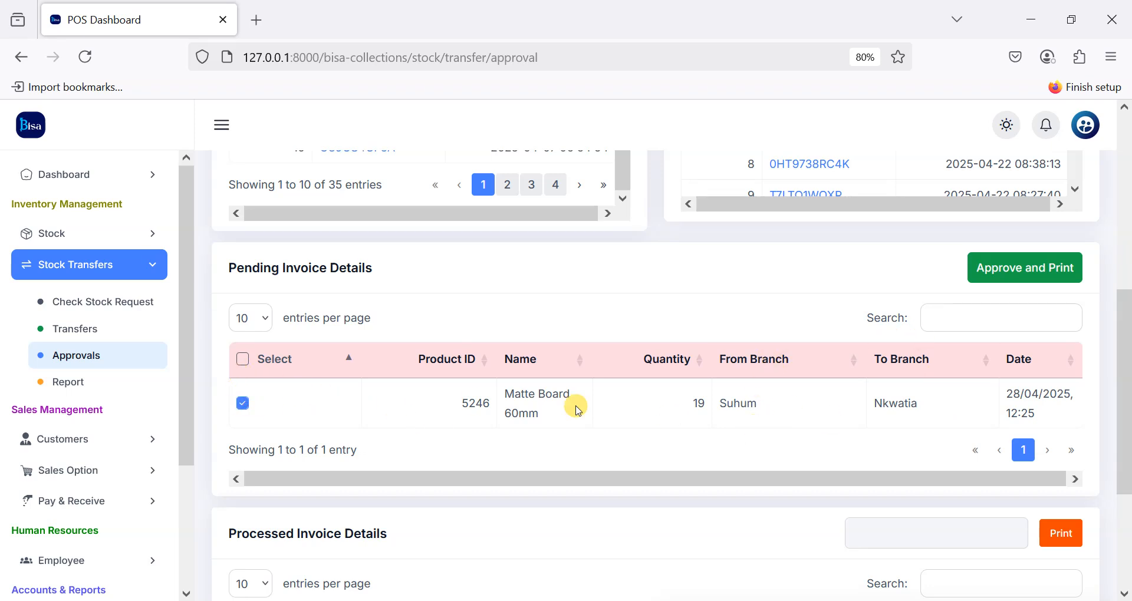
pyautogui.click(1039, 286)
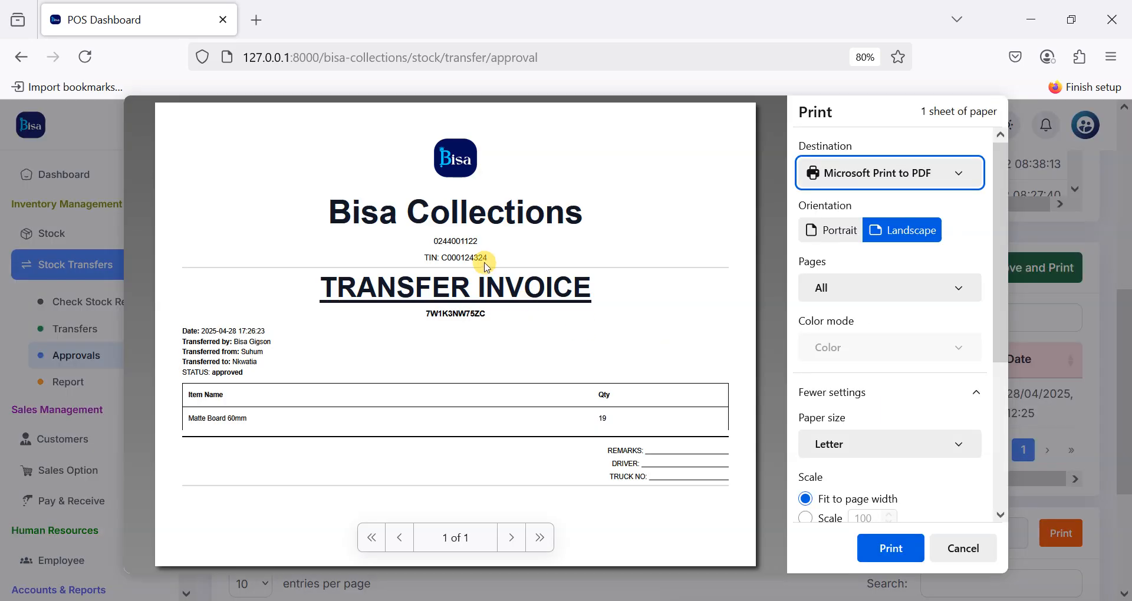
# Step: Choose EPSON TM-T20II Receipt as the printer, review the invoice preview, then cancel it
pyautogui.click(897, 167)
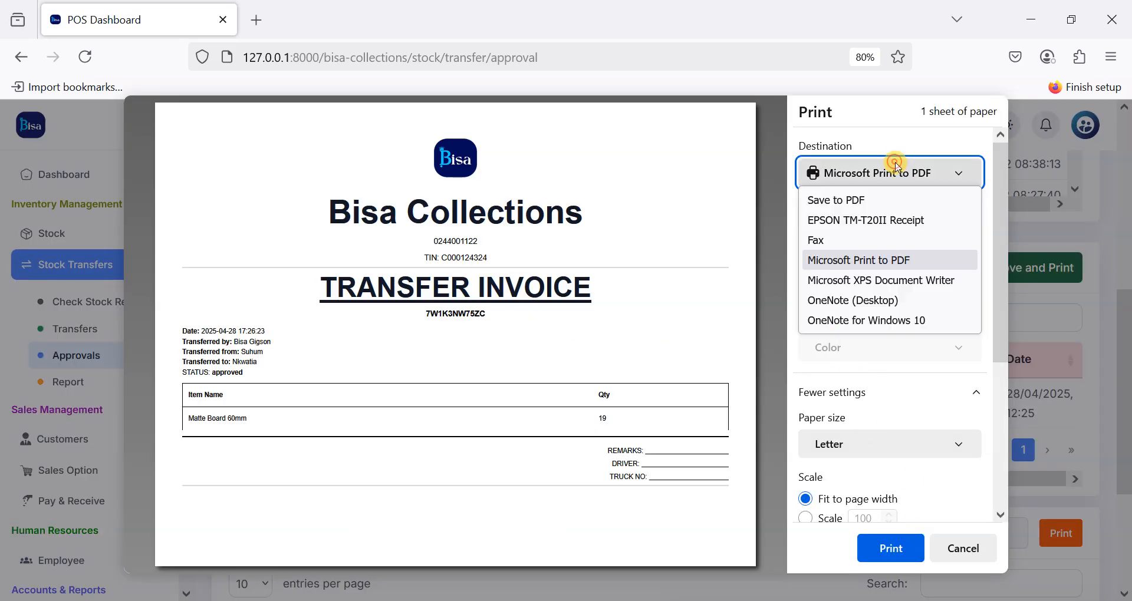
pyautogui.click(837, 217)
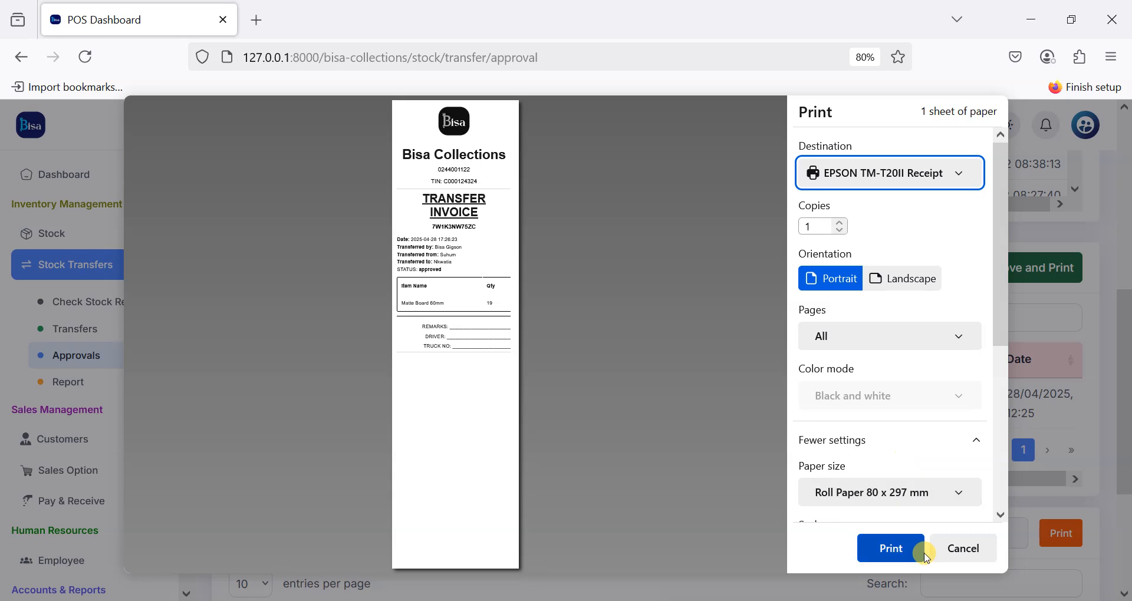
pyautogui.scroll(-5, 891, 477)
pyautogui.scroll(-1, 892, 480)
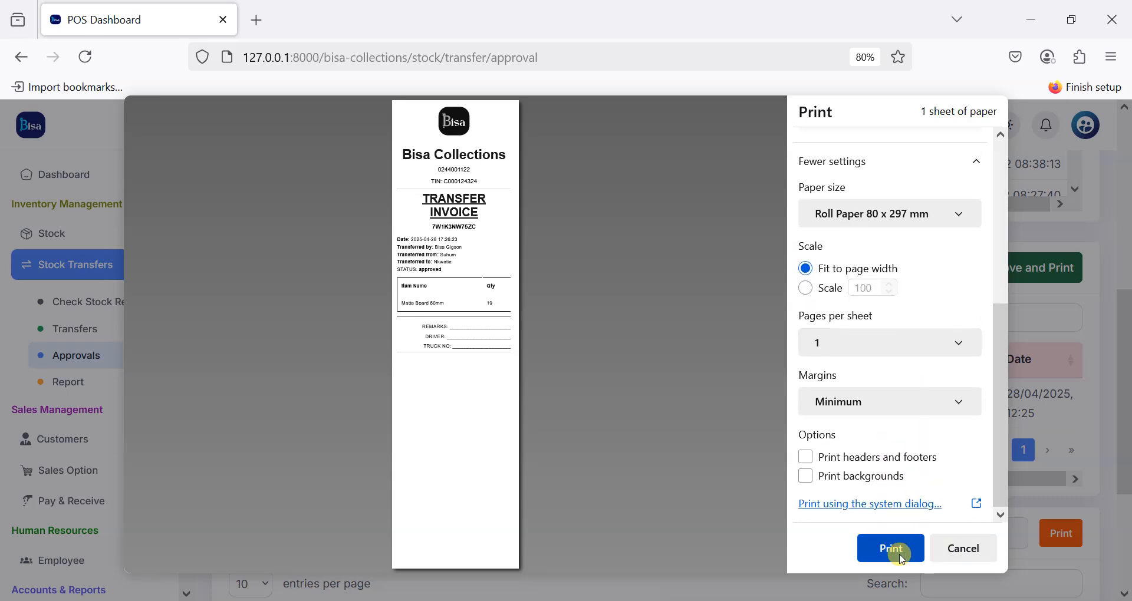
pyautogui.click(944, 551)
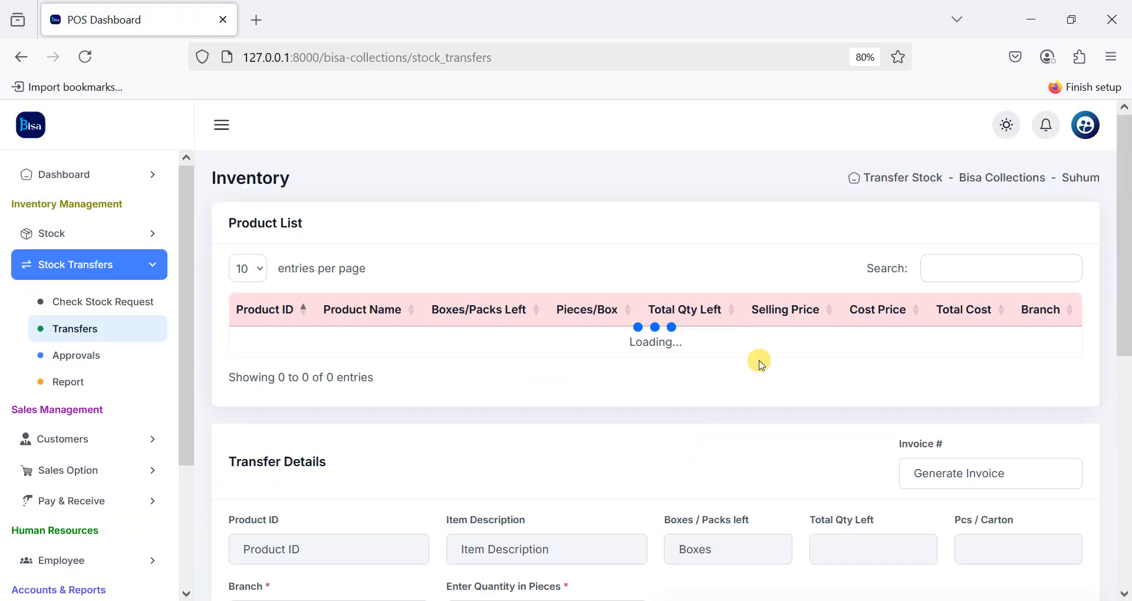
# Step: Search products for 'matte' to confirm Matte Board 60mm stock is 100, then open the Stock Transfer Report
pyautogui.click(961, 264)
pyautogui.write('matte')
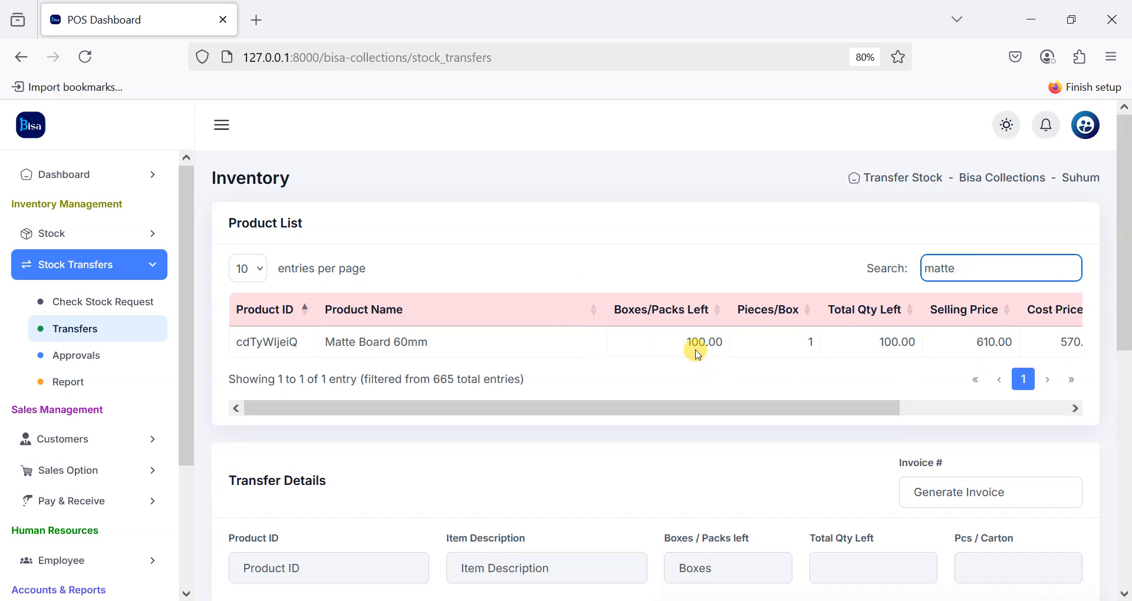
pyautogui.click(62, 383)
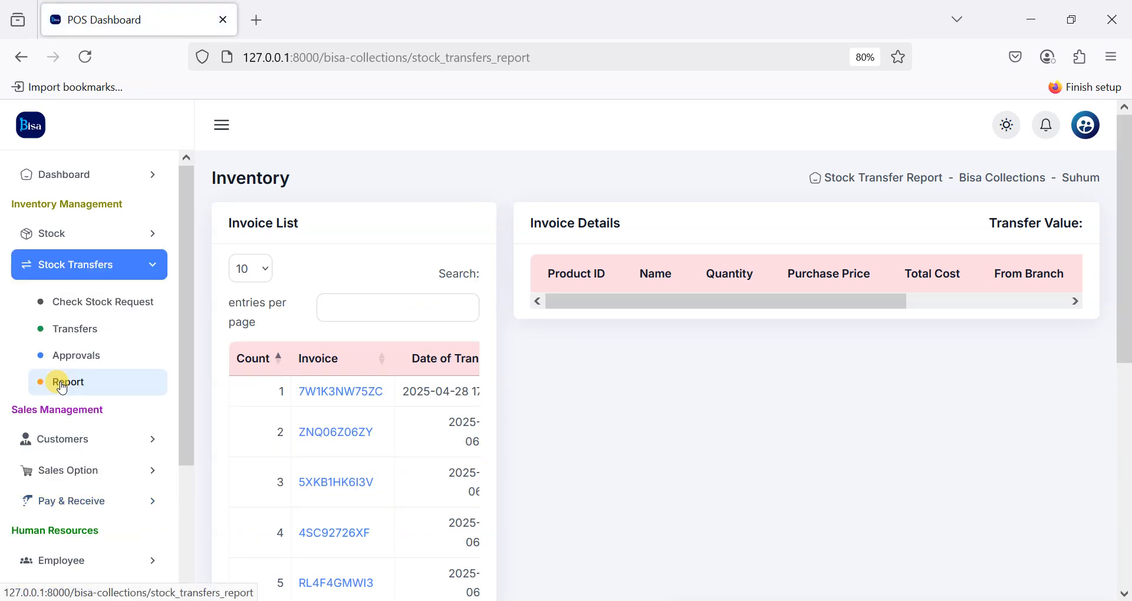
# Step: Show invoice 7W1K3NW75ZC's details (19 at 570.00, value 10,830.00) and export them to Excel
pyautogui.click(366, 393)
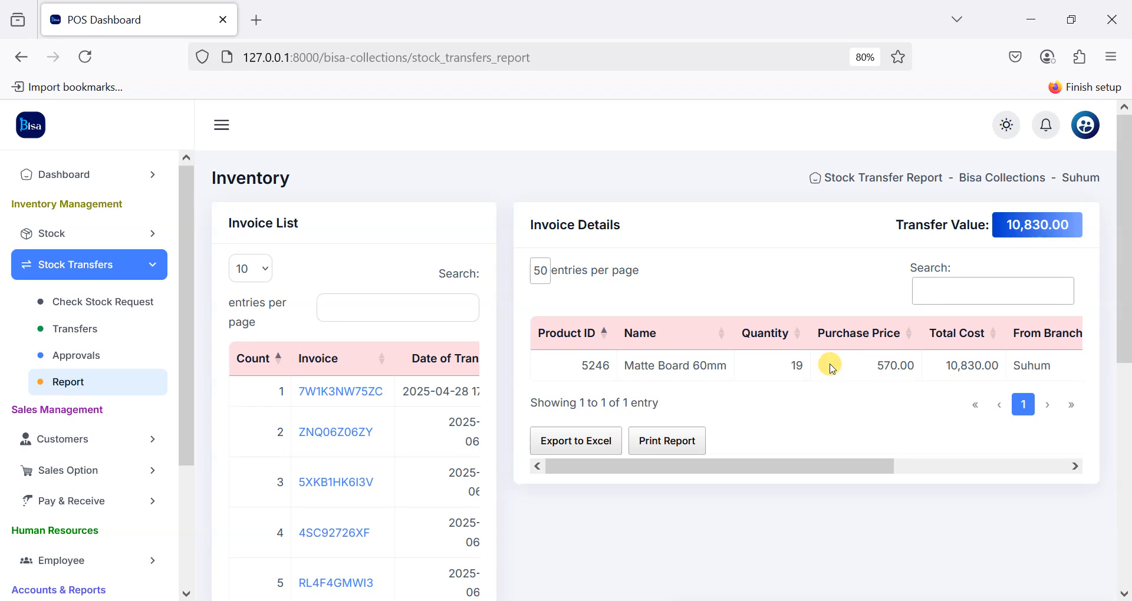
pyautogui.hscroll(5, 856, 361)
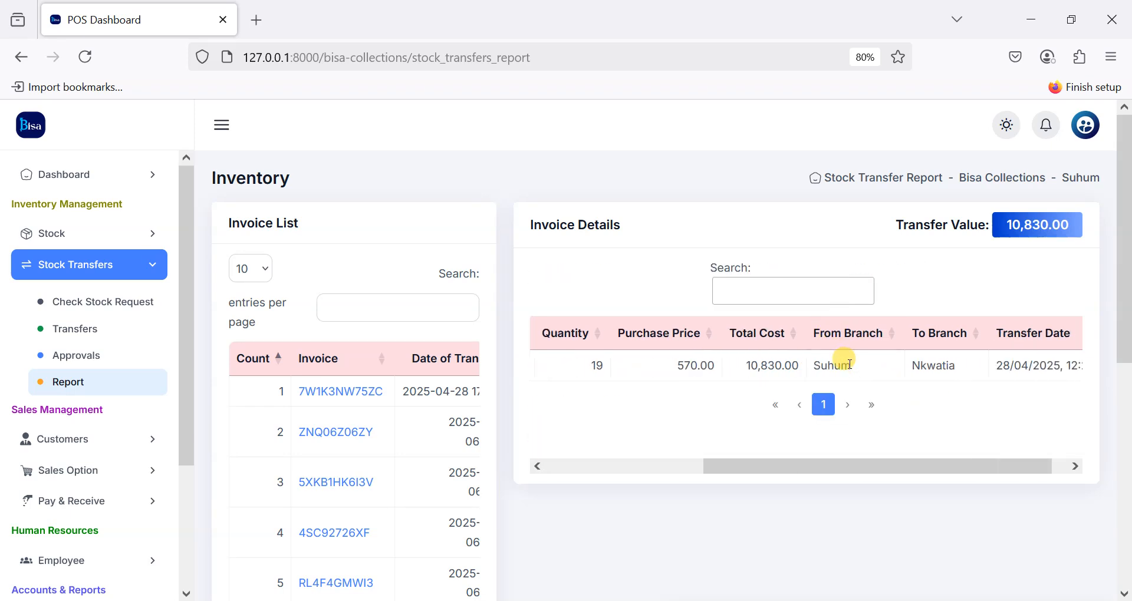
pyautogui.hscroll(2, 955, 362)
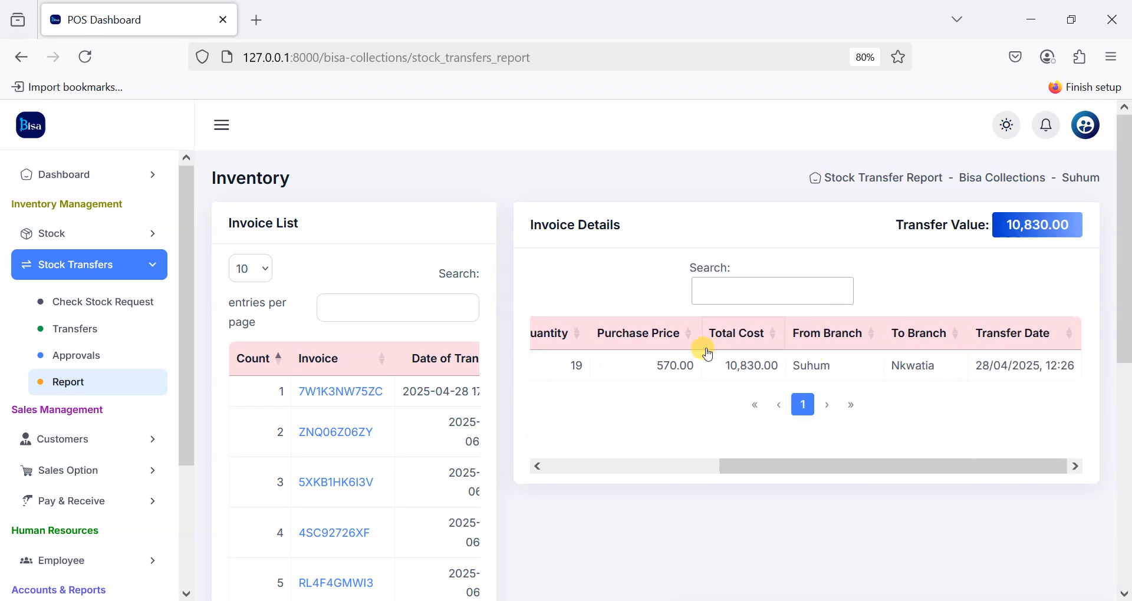
pyautogui.hscroll(-7, 717, 354)
pyautogui.click(565, 447)
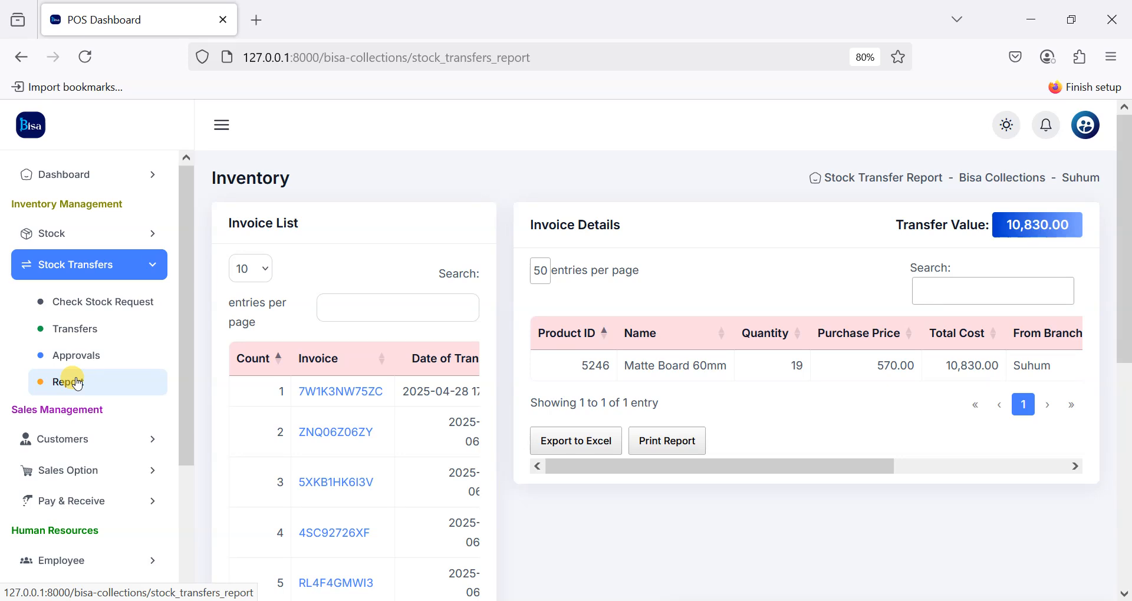
pyautogui.scroll(-3, 77, 380)
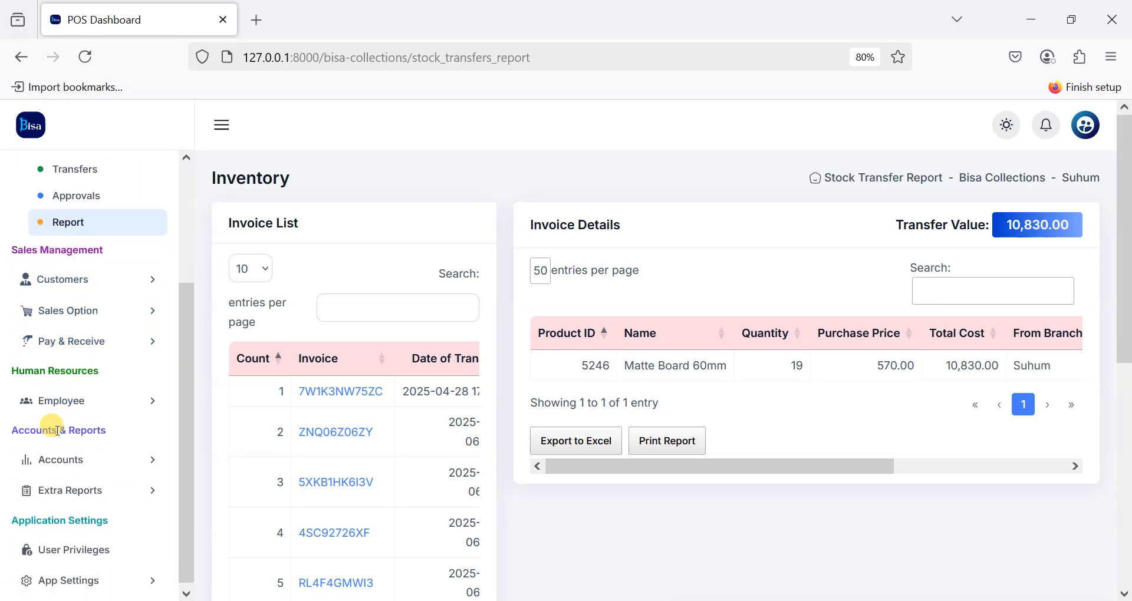